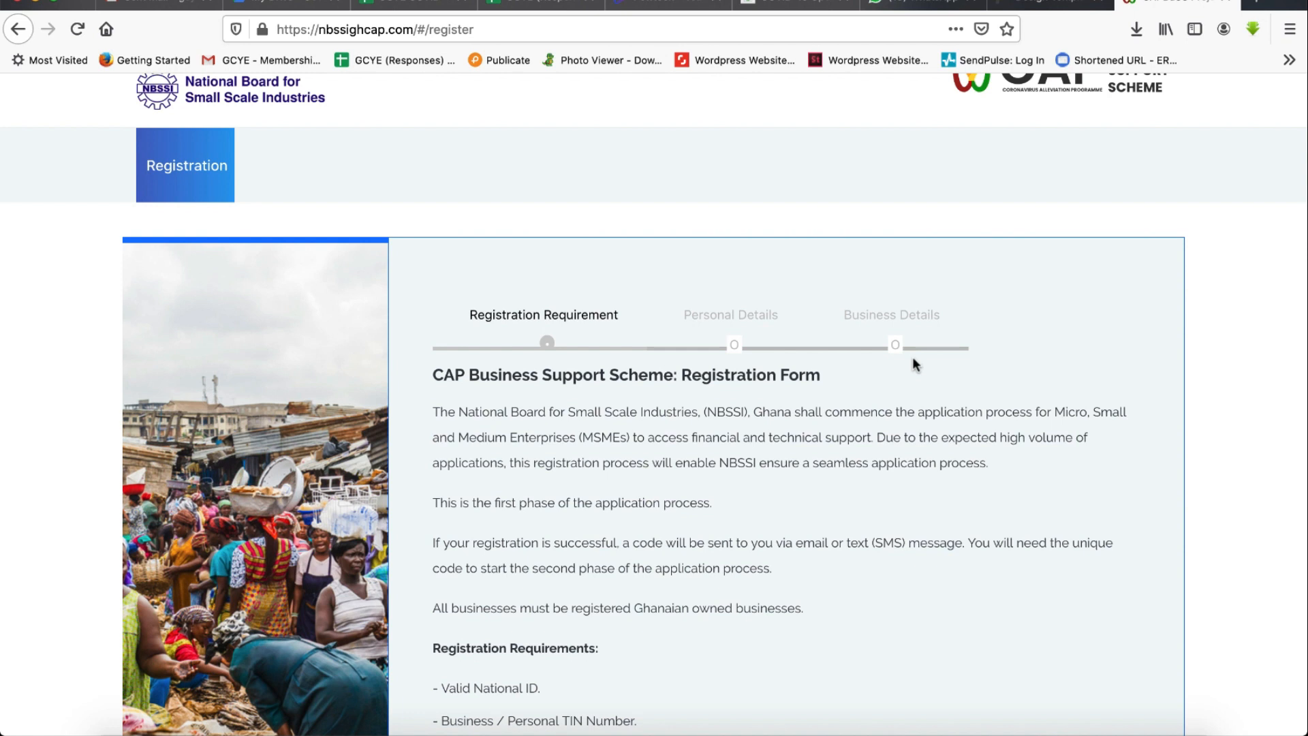
- Read through the CAP Business Support Scheme registration introduction and requirements
click(392, 28)
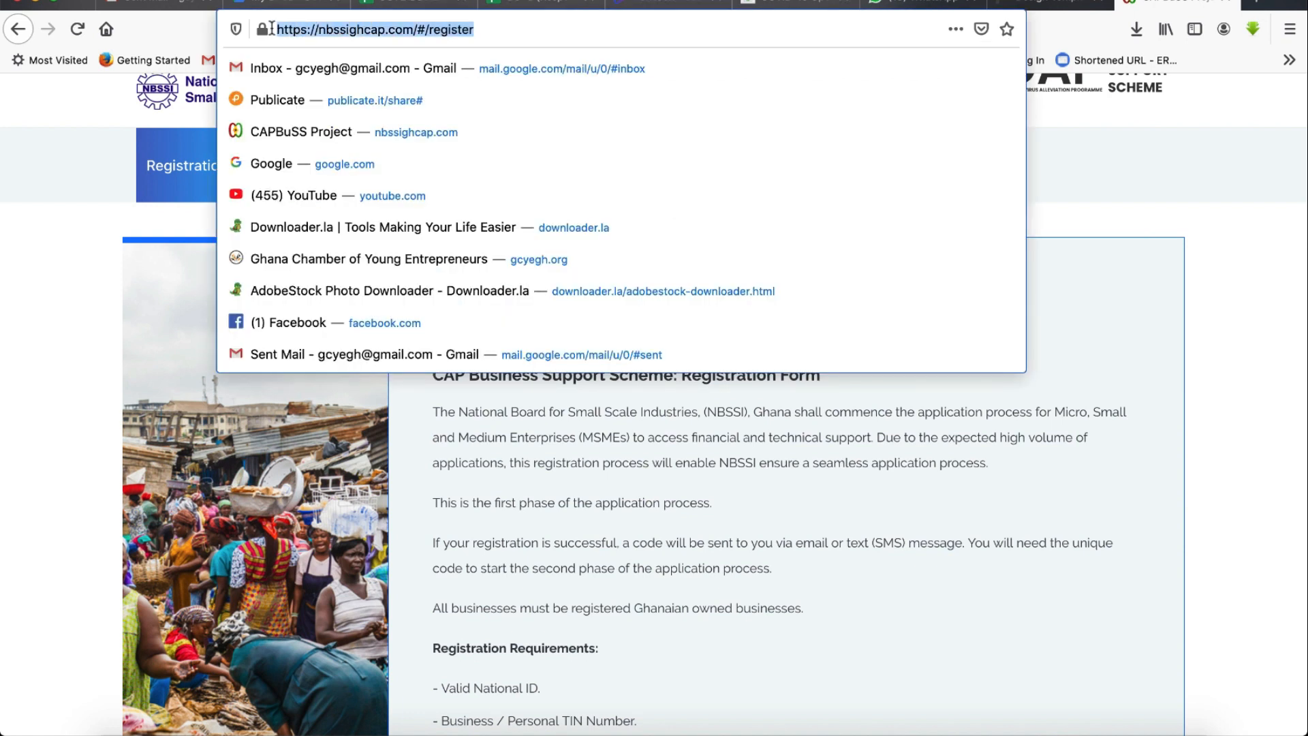
click(505, 30)
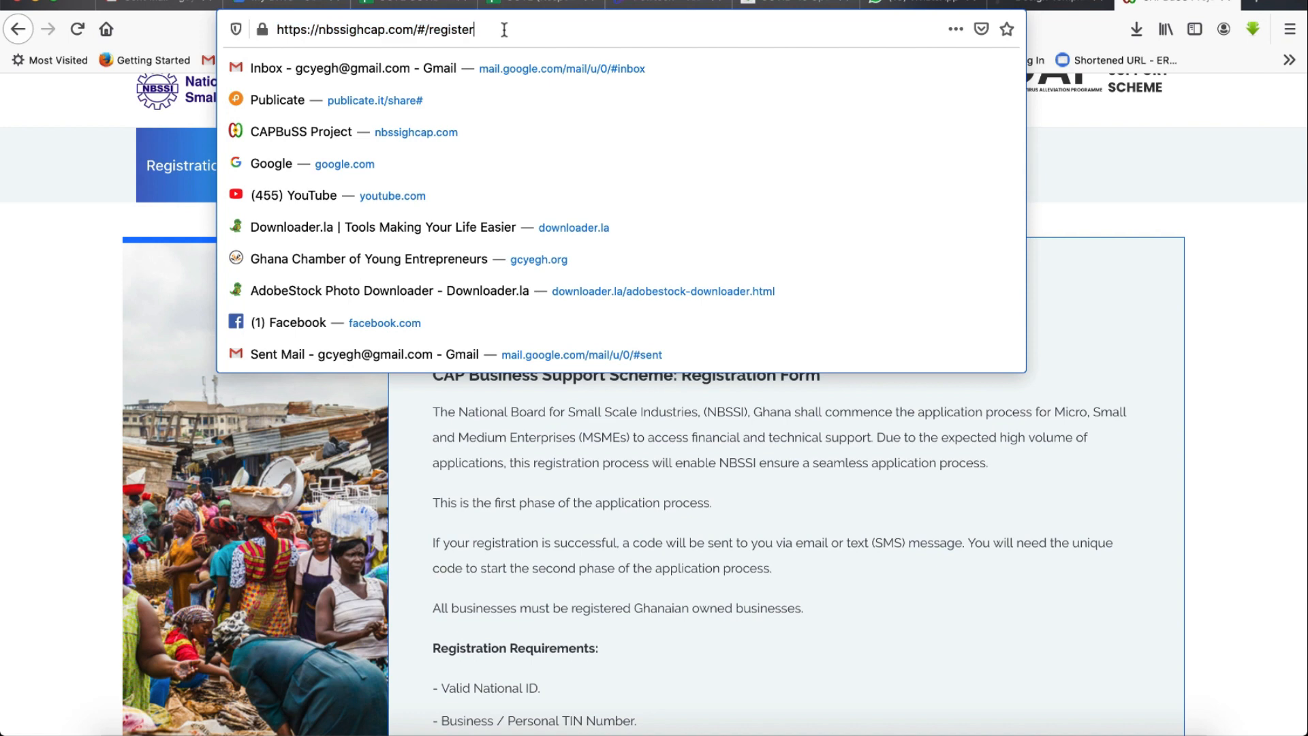
click(1260, 282)
scroll(987, 358, down, 3)
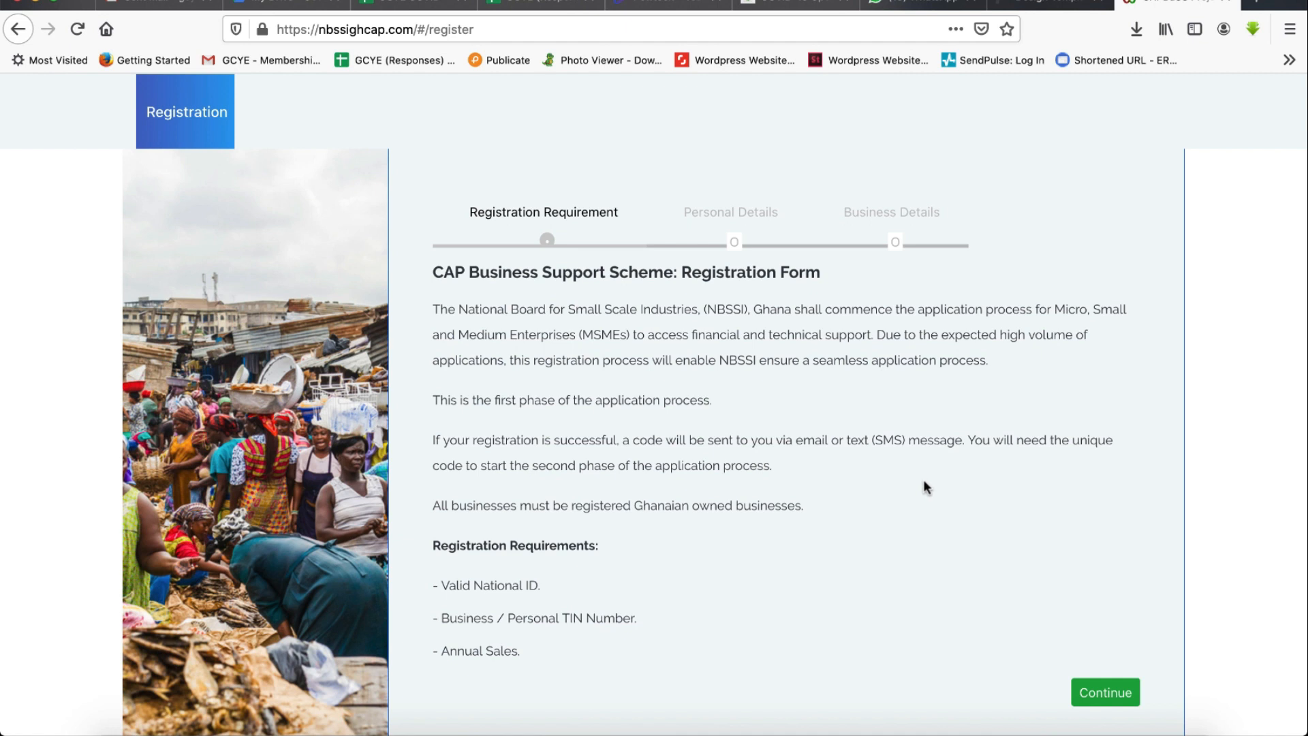
scroll(924, 481, down, 1)
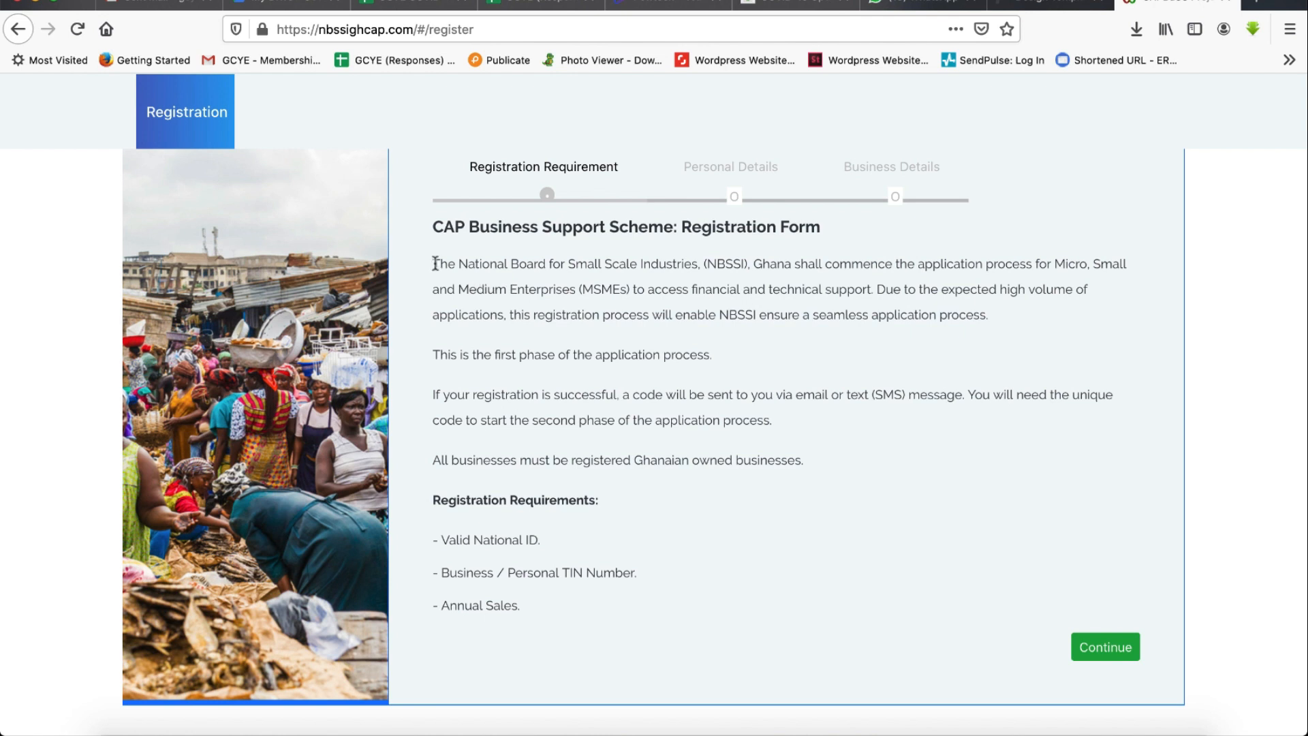
drag(434, 263, 830, 457)
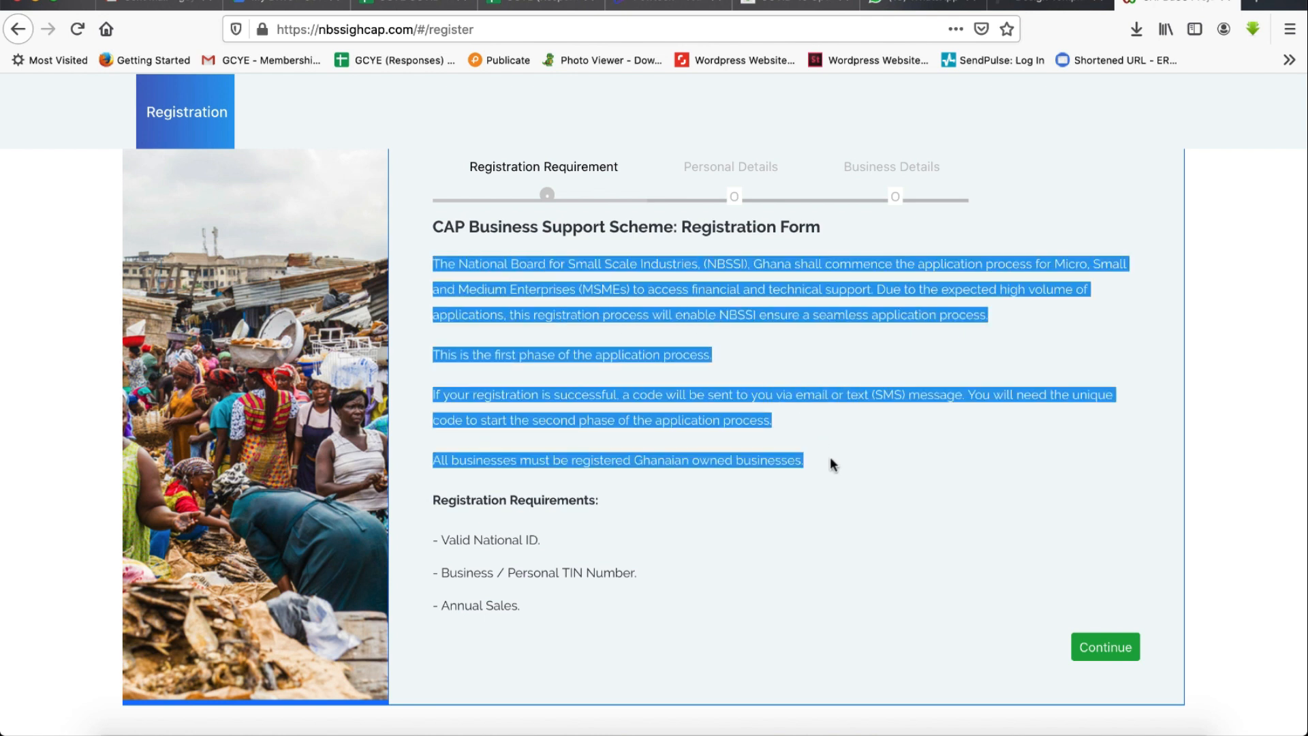
click(584, 418)
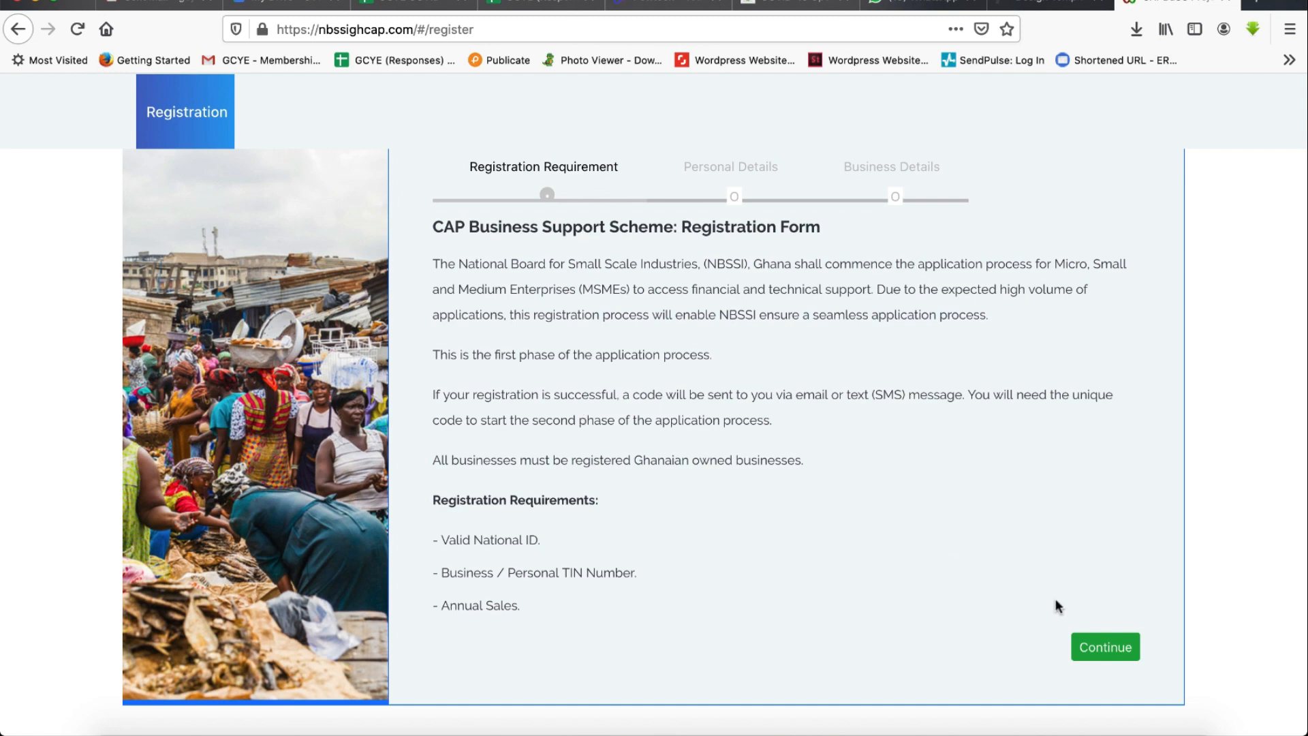
- Continue to the personal details page and choose Driver's License as the ID type
click(1123, 651)
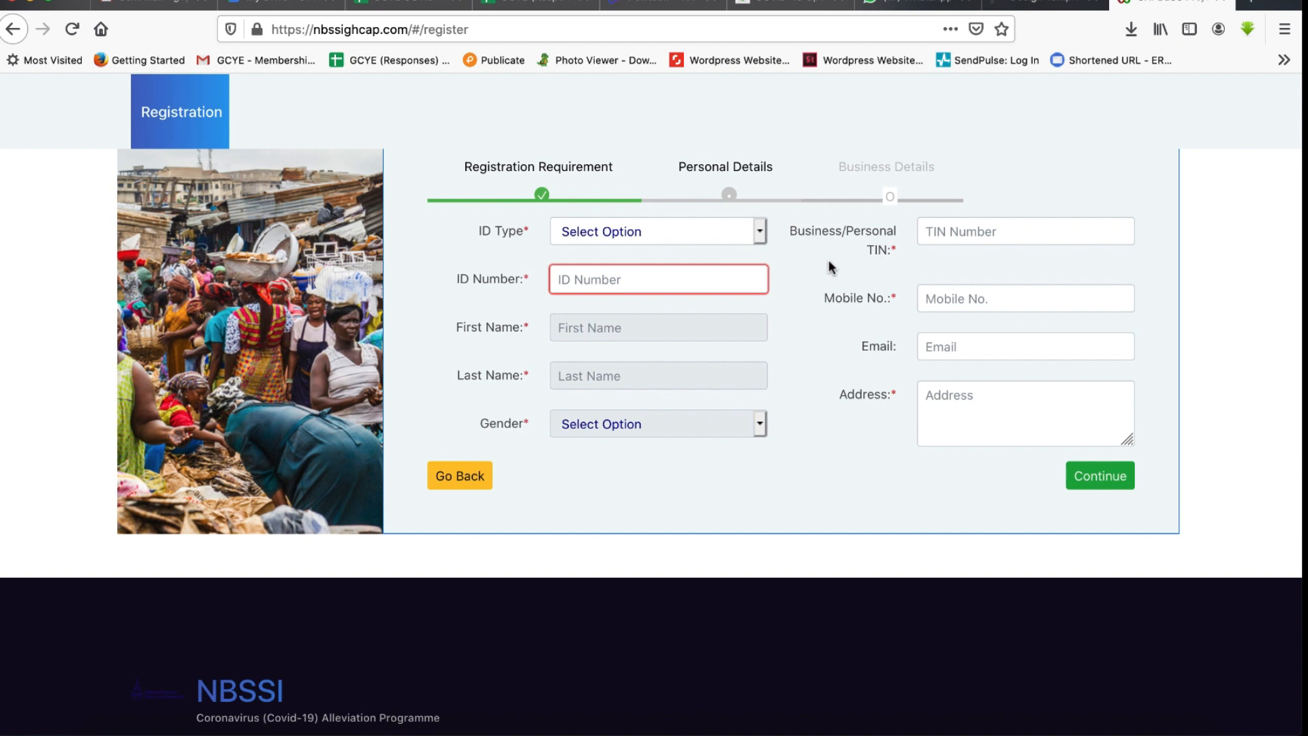
click(761, 232)
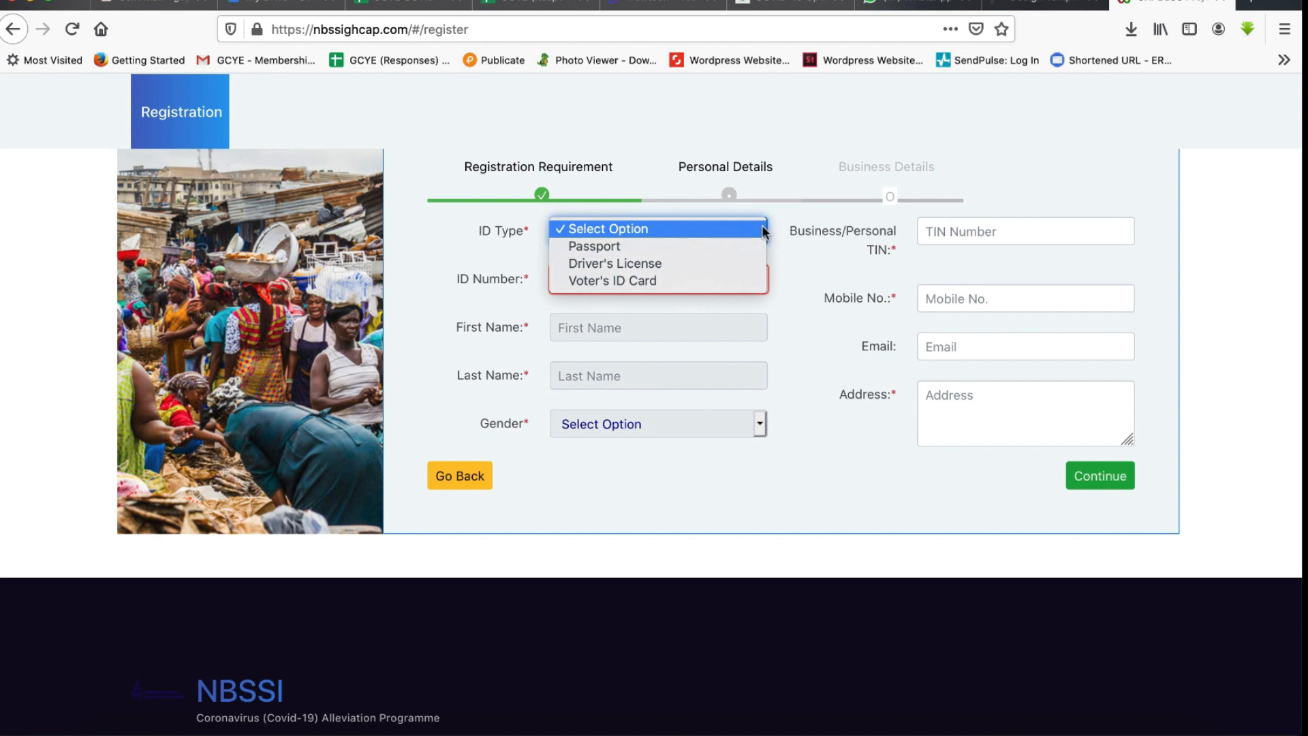
click(697, 263)
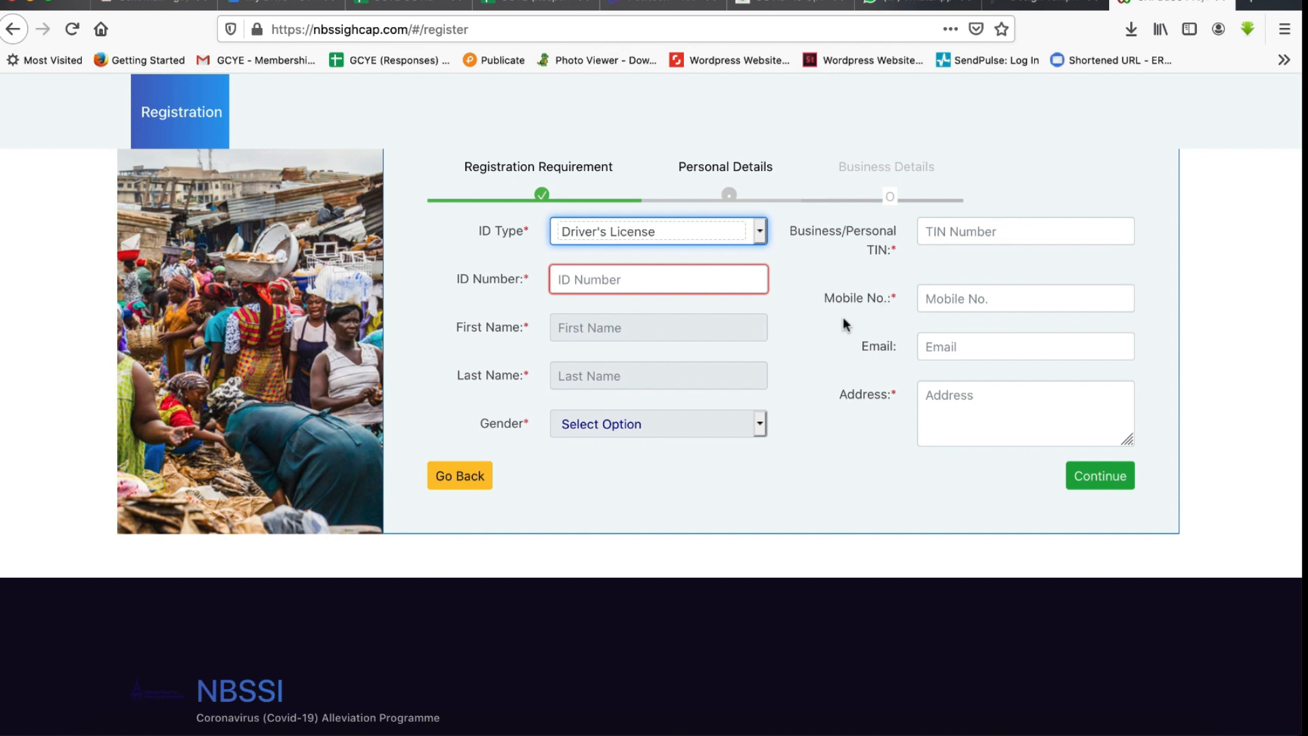
- Paste the driver's licence number into the ID number field and set the gender to Male
click(669, 280)
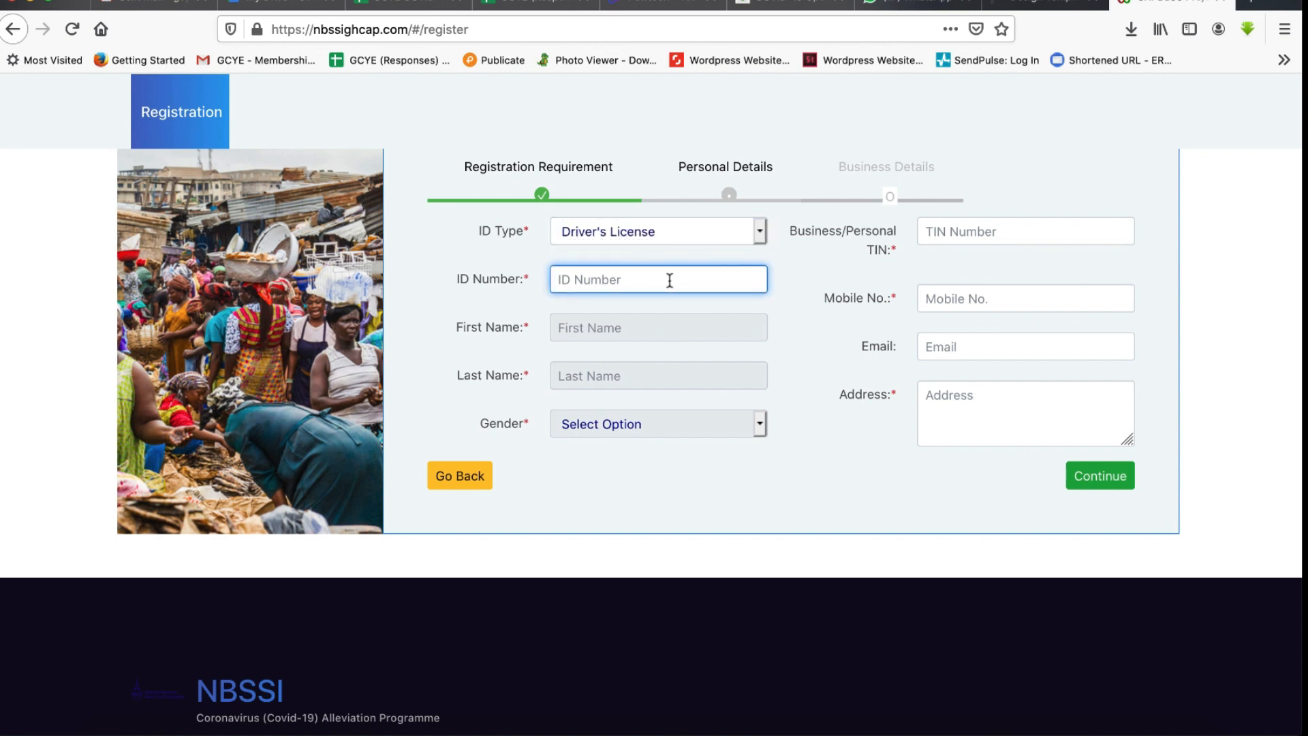
click(726, 371)
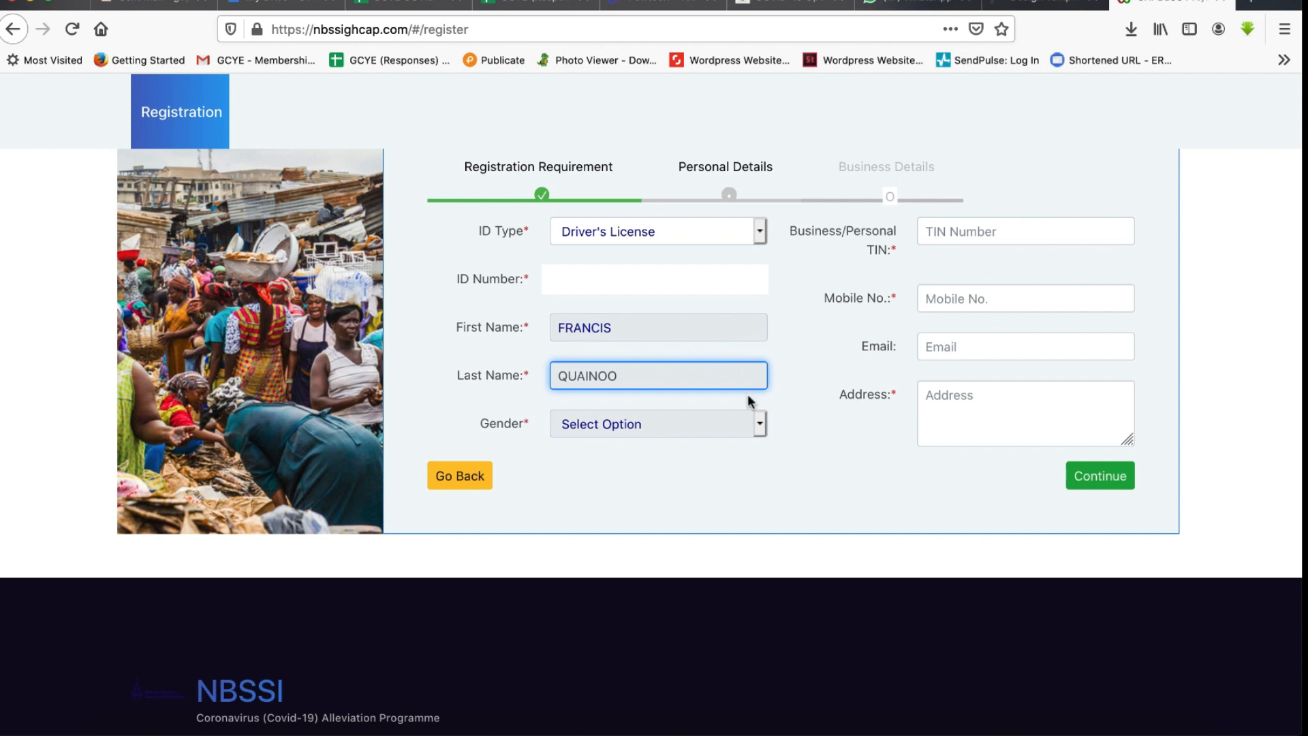
click(758, 424)
click(682, 448)
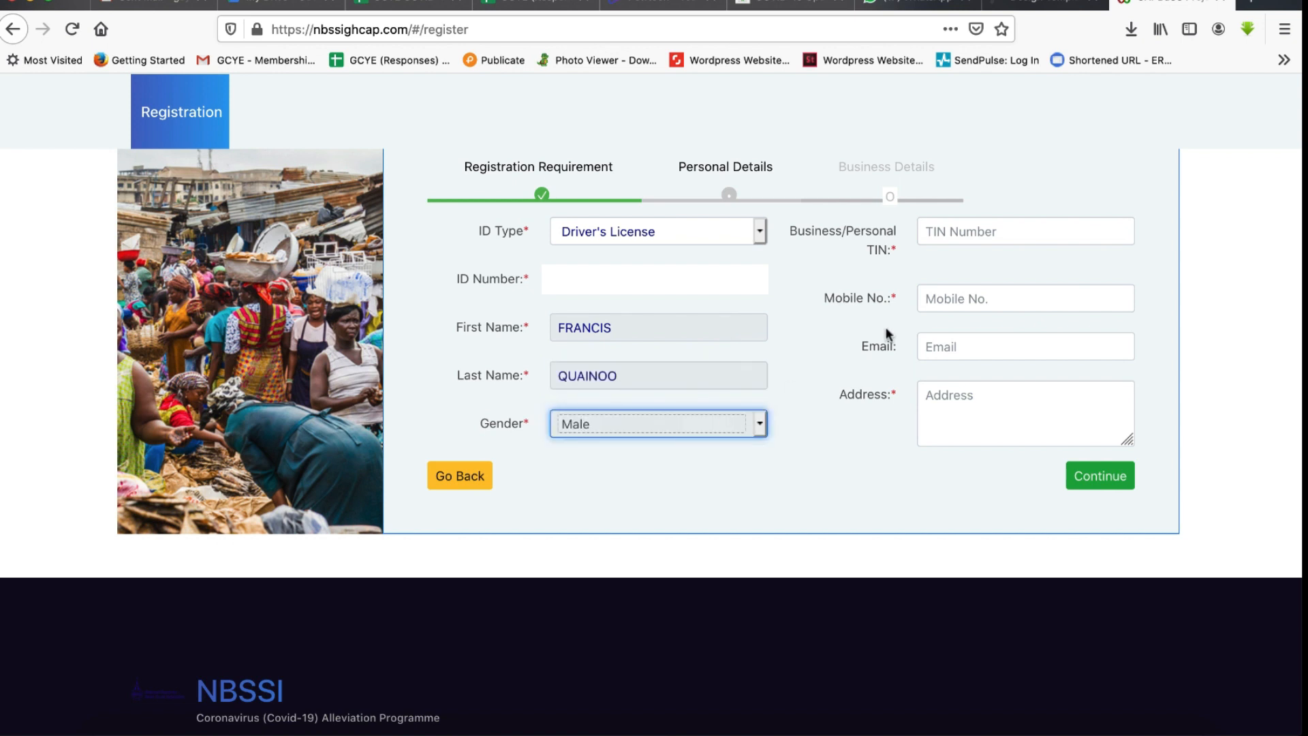
- Paste the business/personal TIN and enter the mobile number
click(1001, 229)
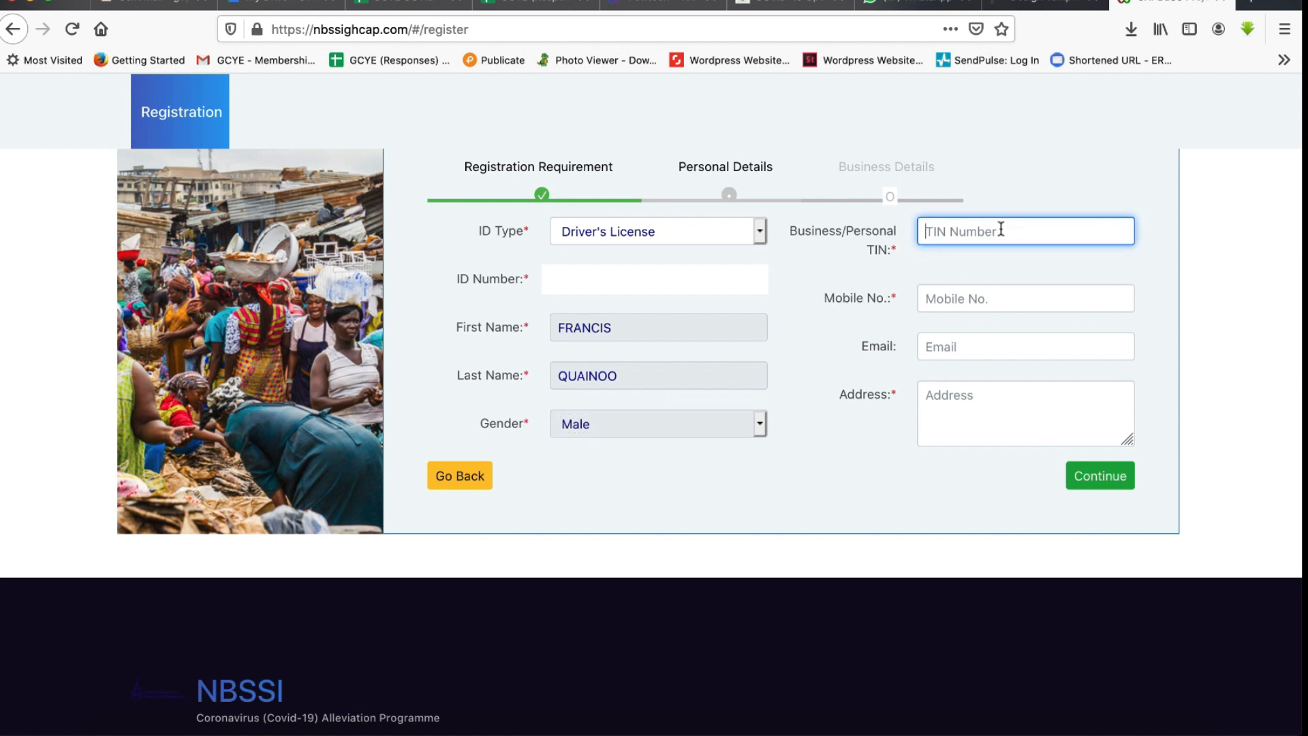
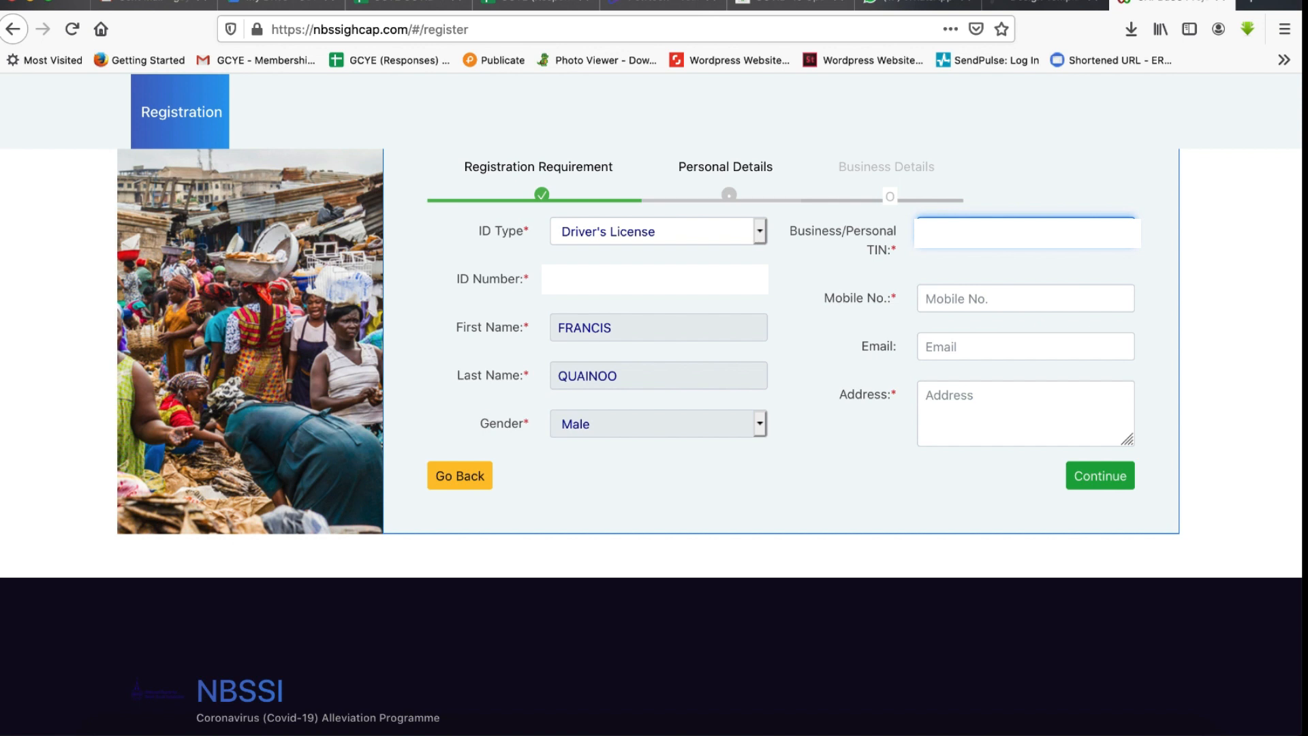
click(1017, 298)
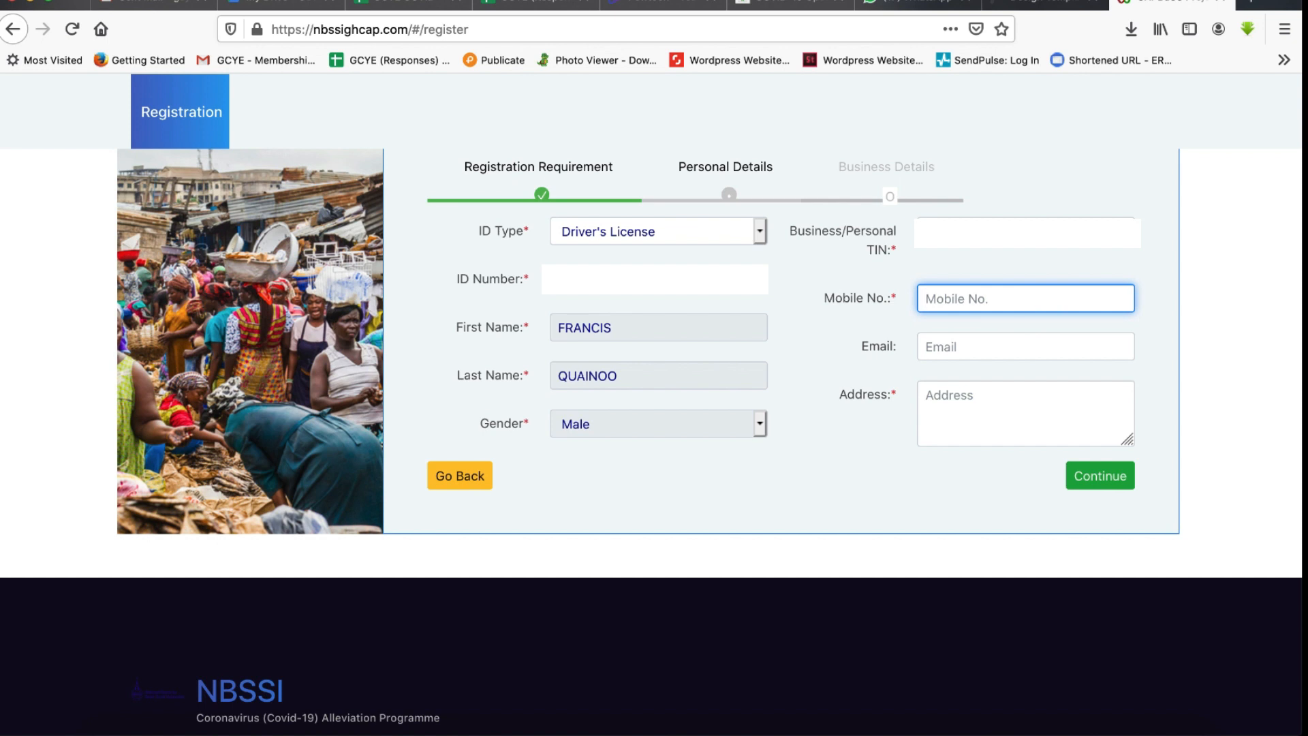
text(02)
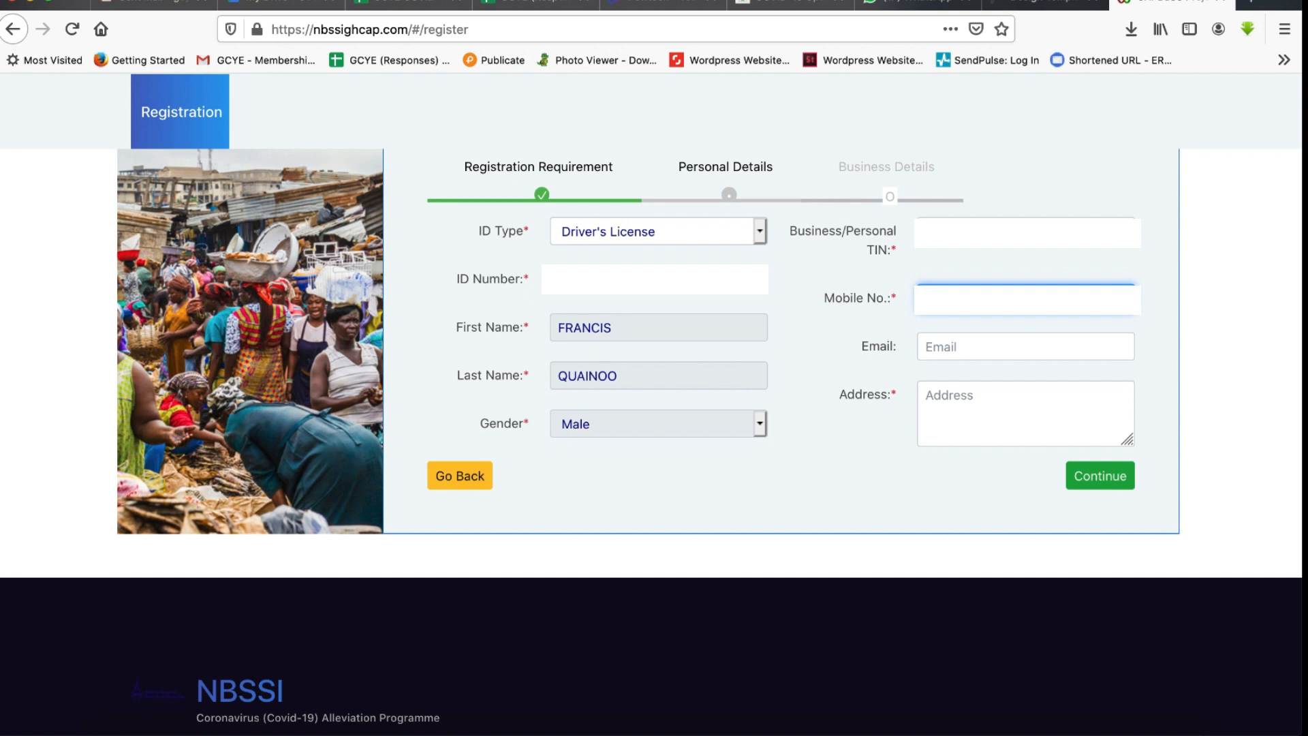
- Fill in the applicant's e-mail address, clearing the first mistyped letters
click(1002, 351)
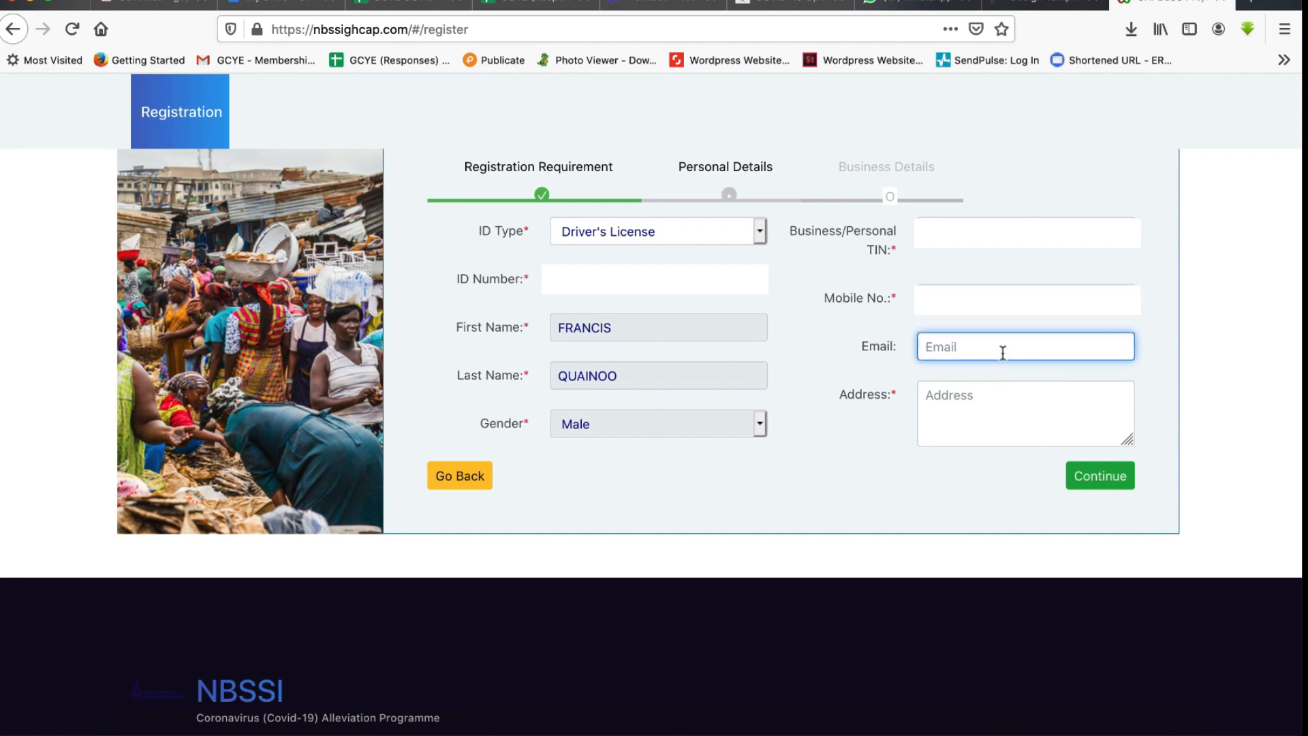
text(OR)
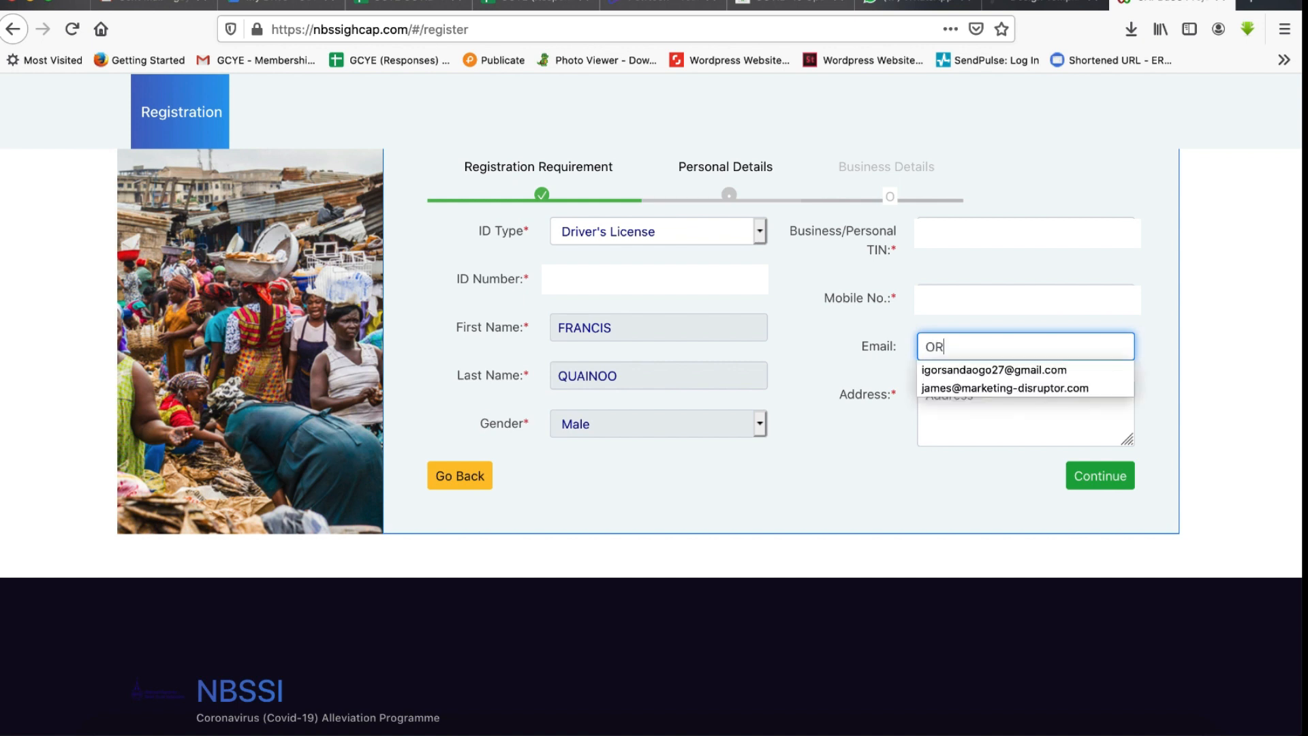
key(BackSpace)
key(BackSpace)
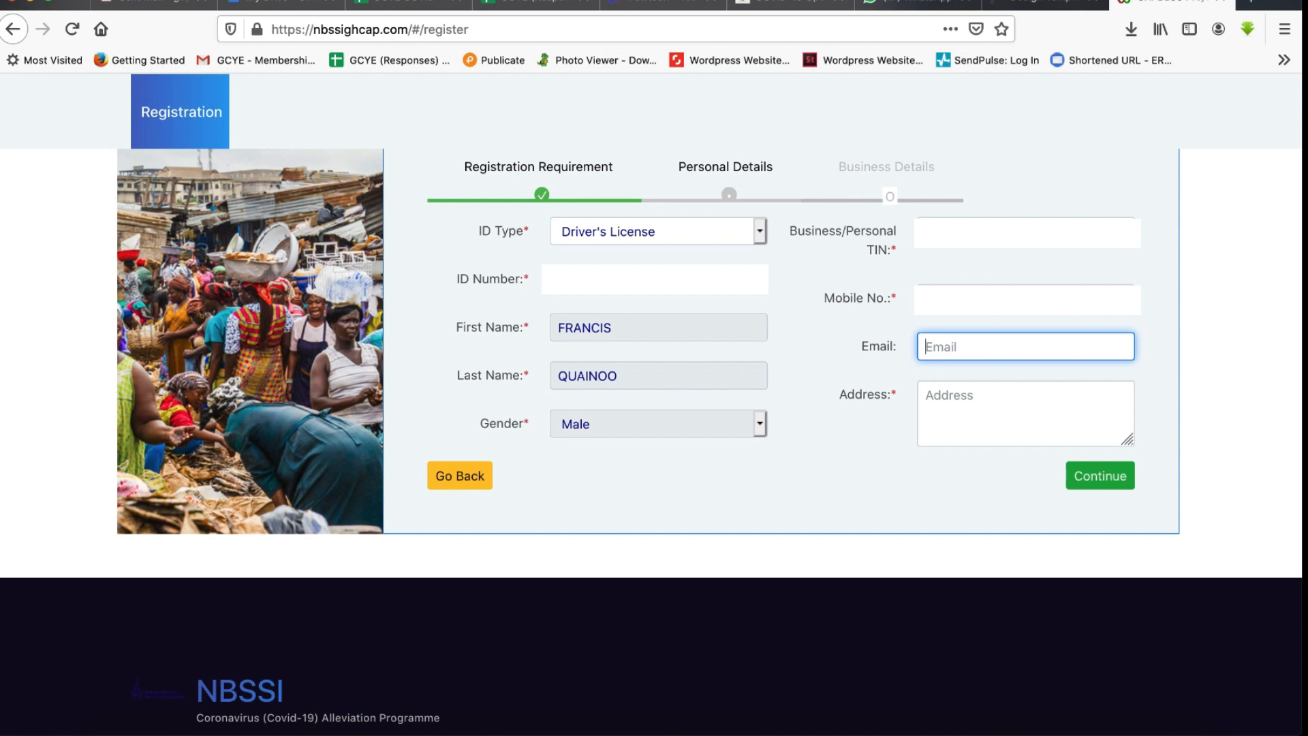
- Enter the applicant's street address and continue to the business details page
click(1018, 416)
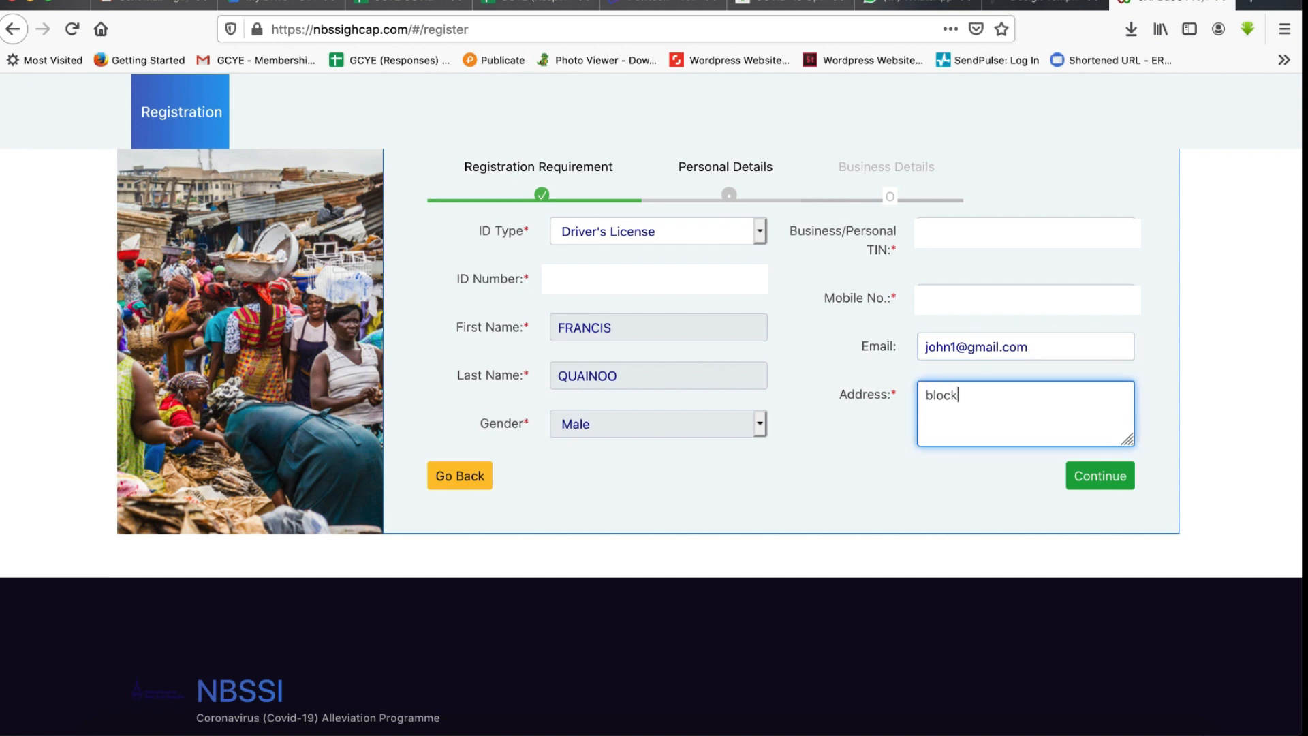
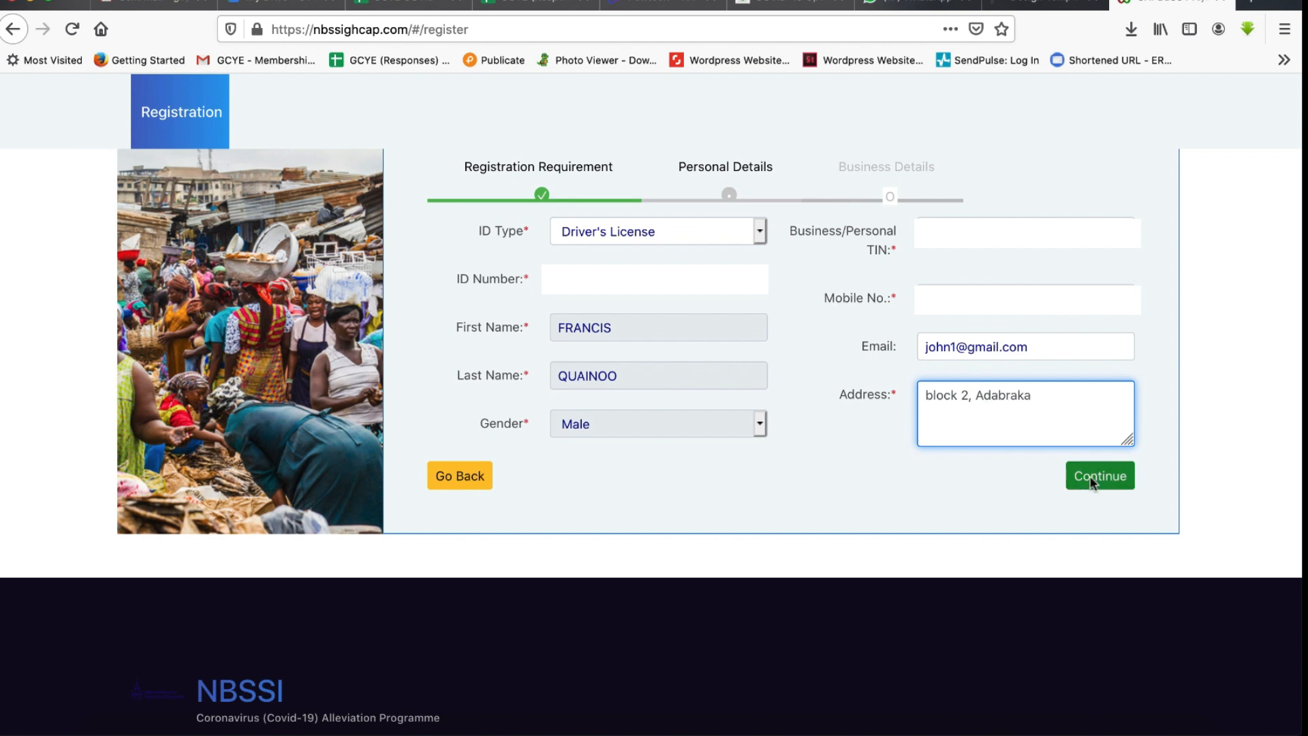
click(1089, 480)
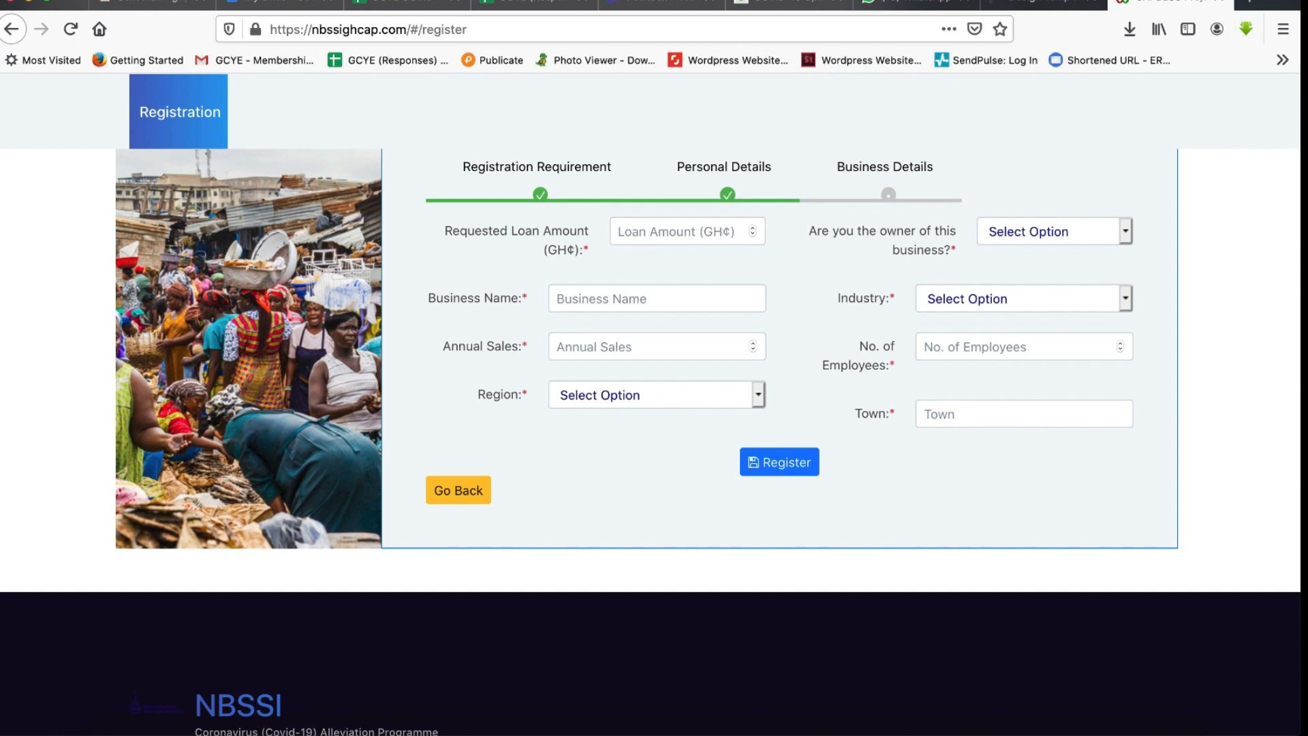
- Set the requested loan amount to 10000 and the business name to Better Lives Foundation
click(743, 233)
text(10000)
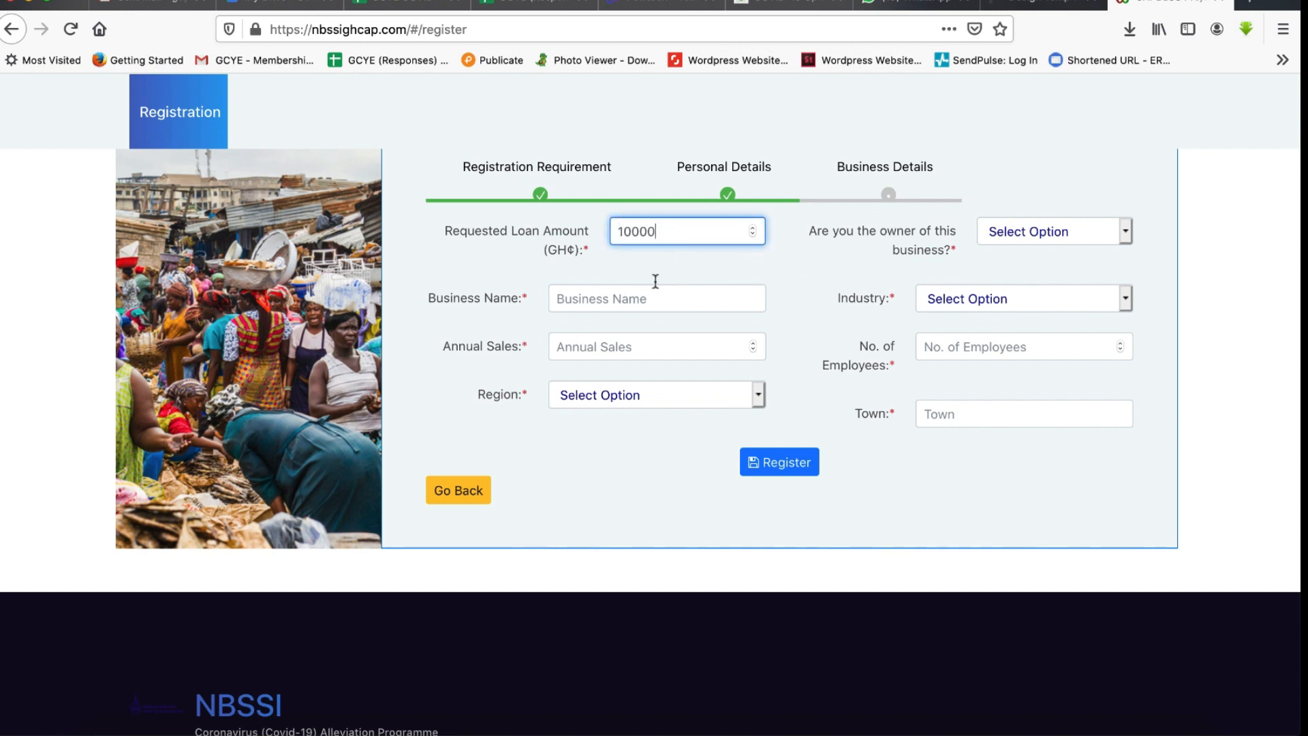
click(636, 300)
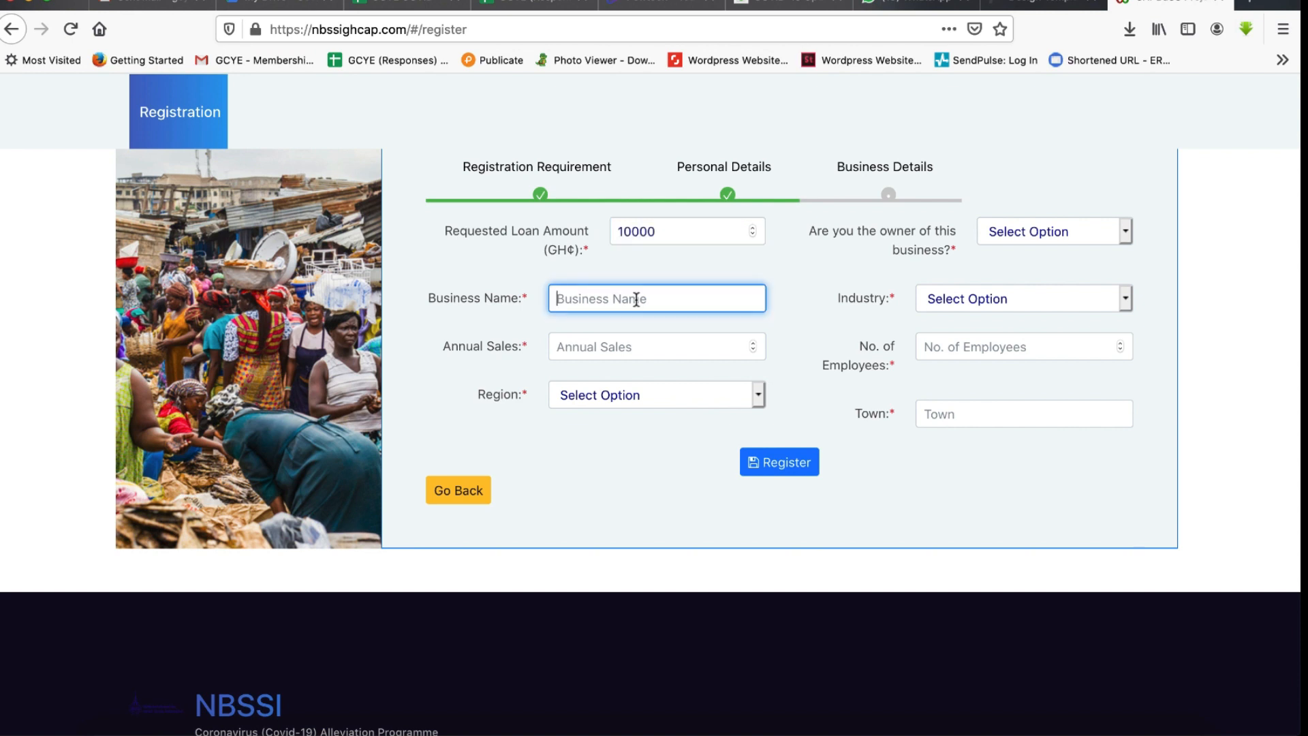
text(Better Lives Foundation)
- Set annual sales to 30000 and choose Greater Accra as the region
click(641, 344)
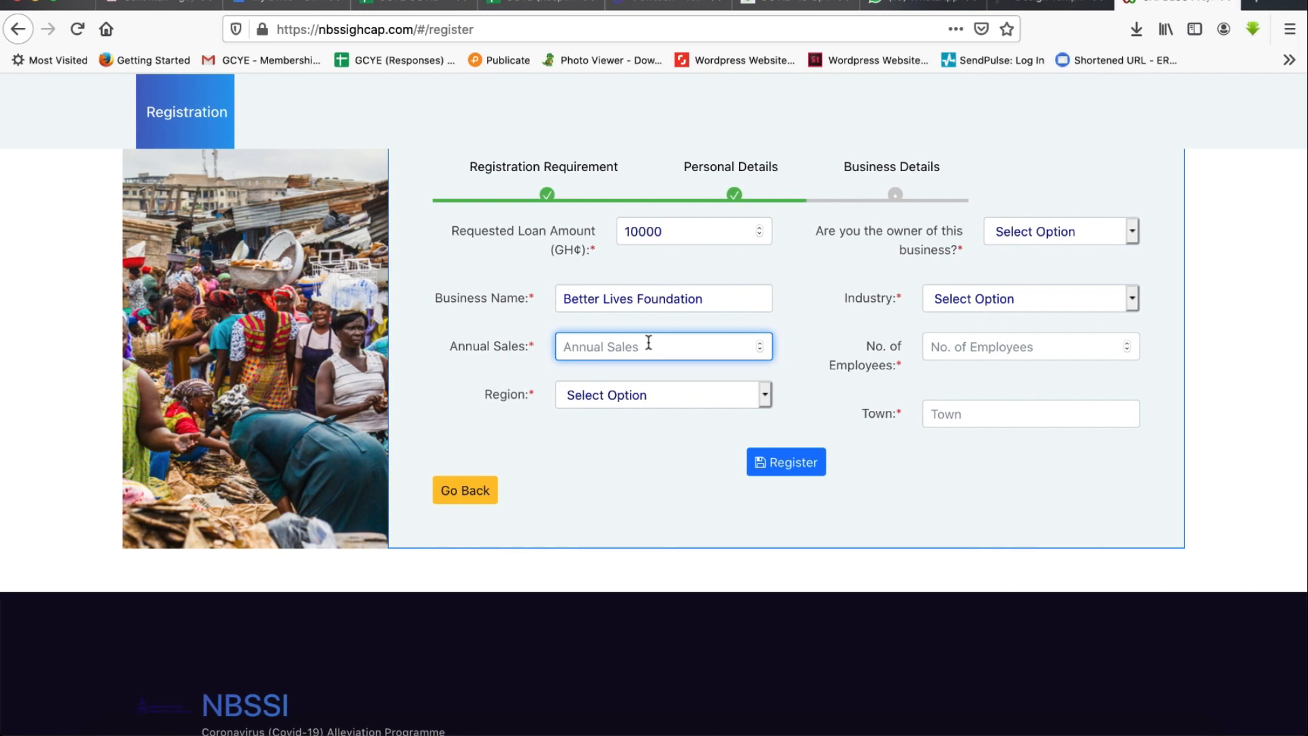
text(3)
text(0000)
click(764, 394)
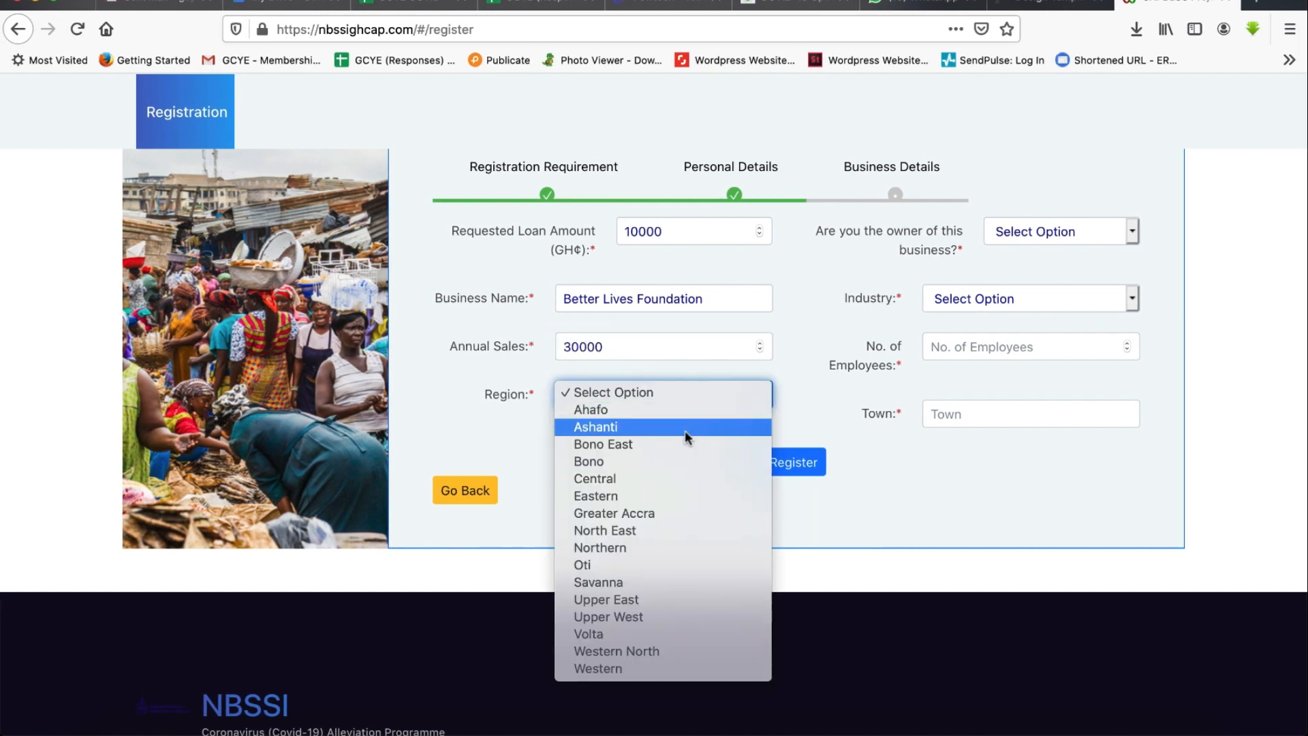
click(652, 511)
- Answer Yes to business ownership and pick Commerce and Trade as the industry
click(1133, 231)
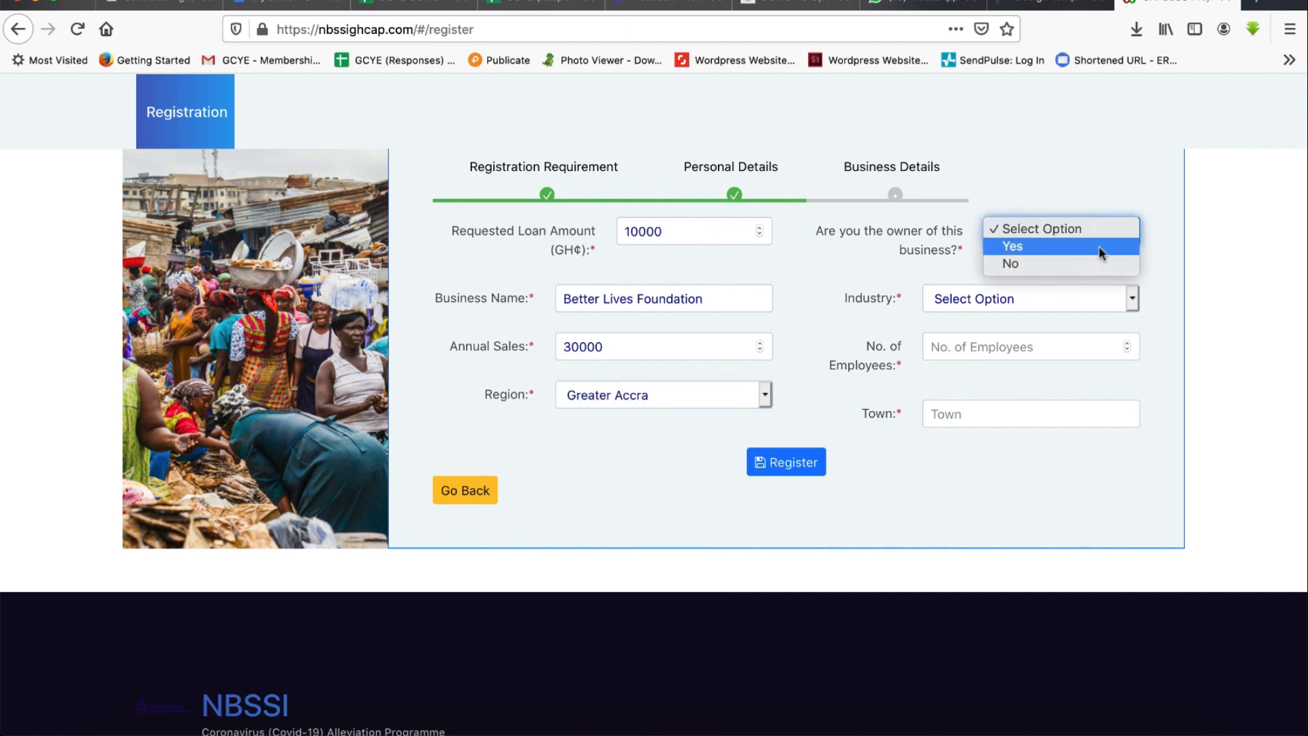
click(1061, 248)
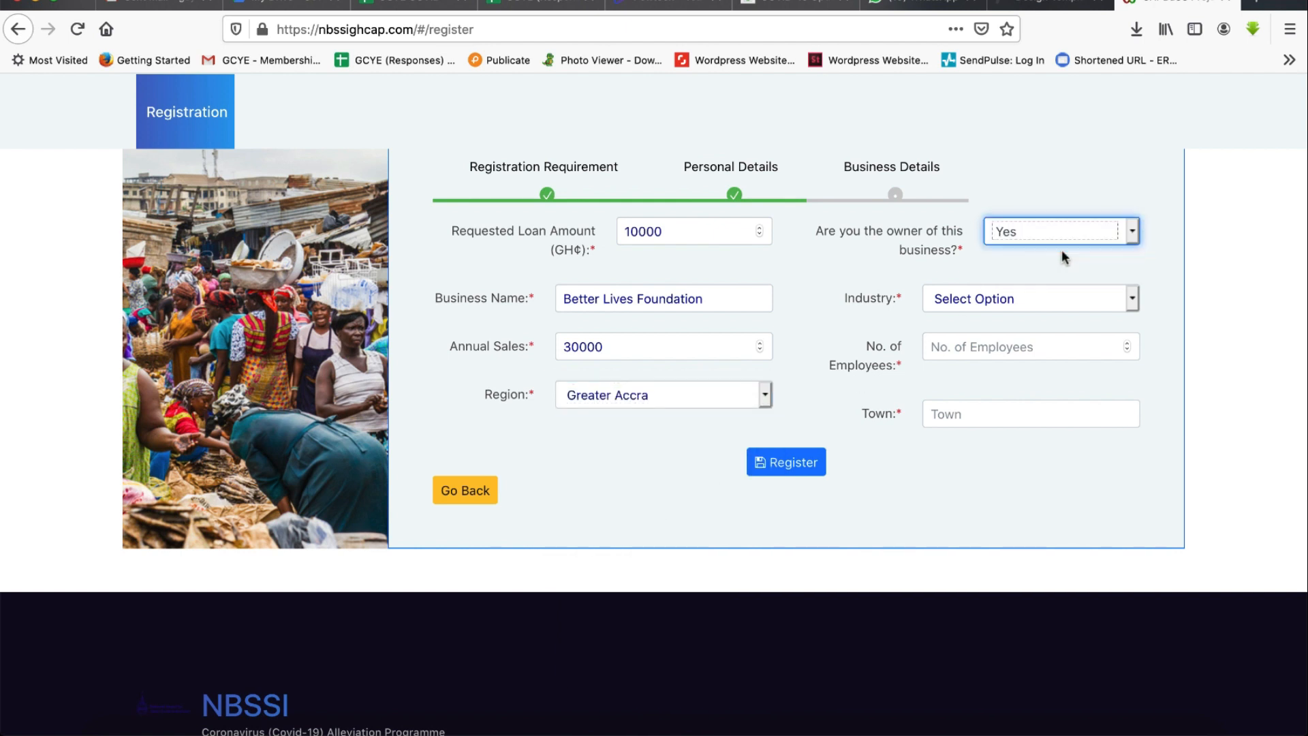
click(1131, 297)
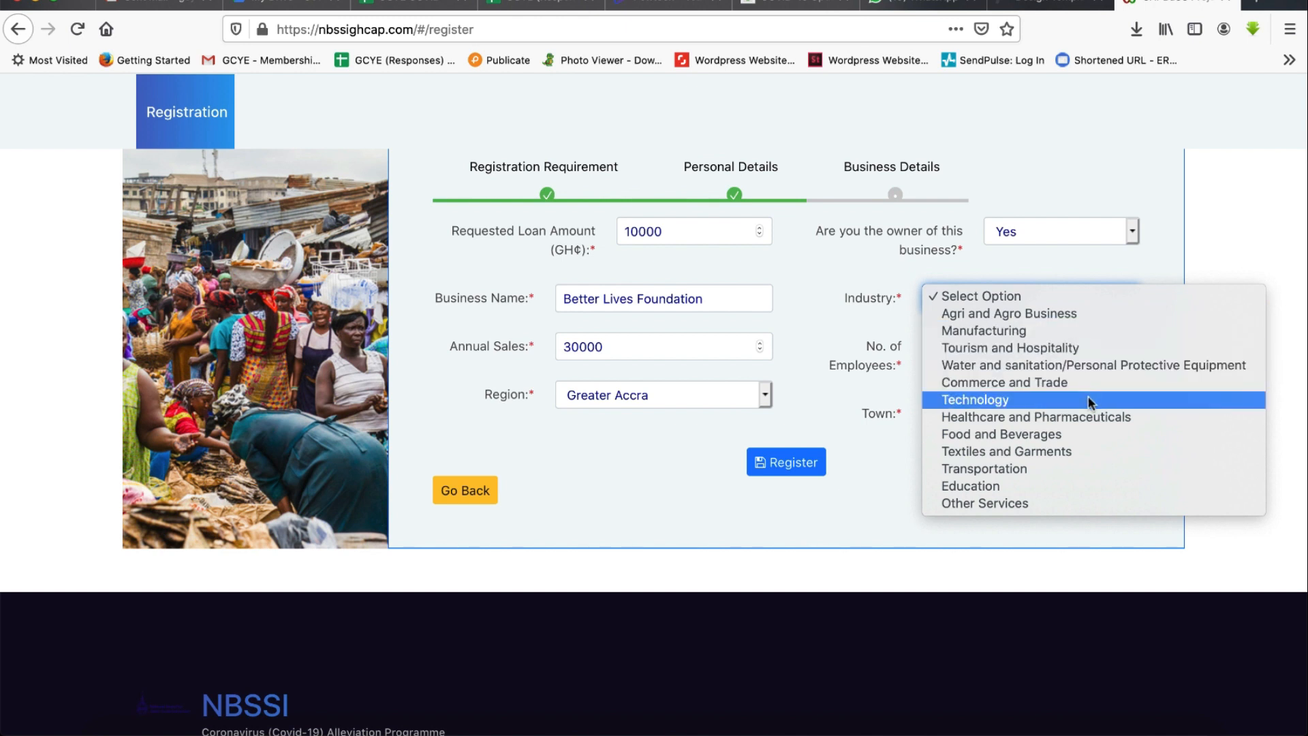
click(1087, 385)
- Set the number of employees to 6 and the town to Madina
click(1024, 349)
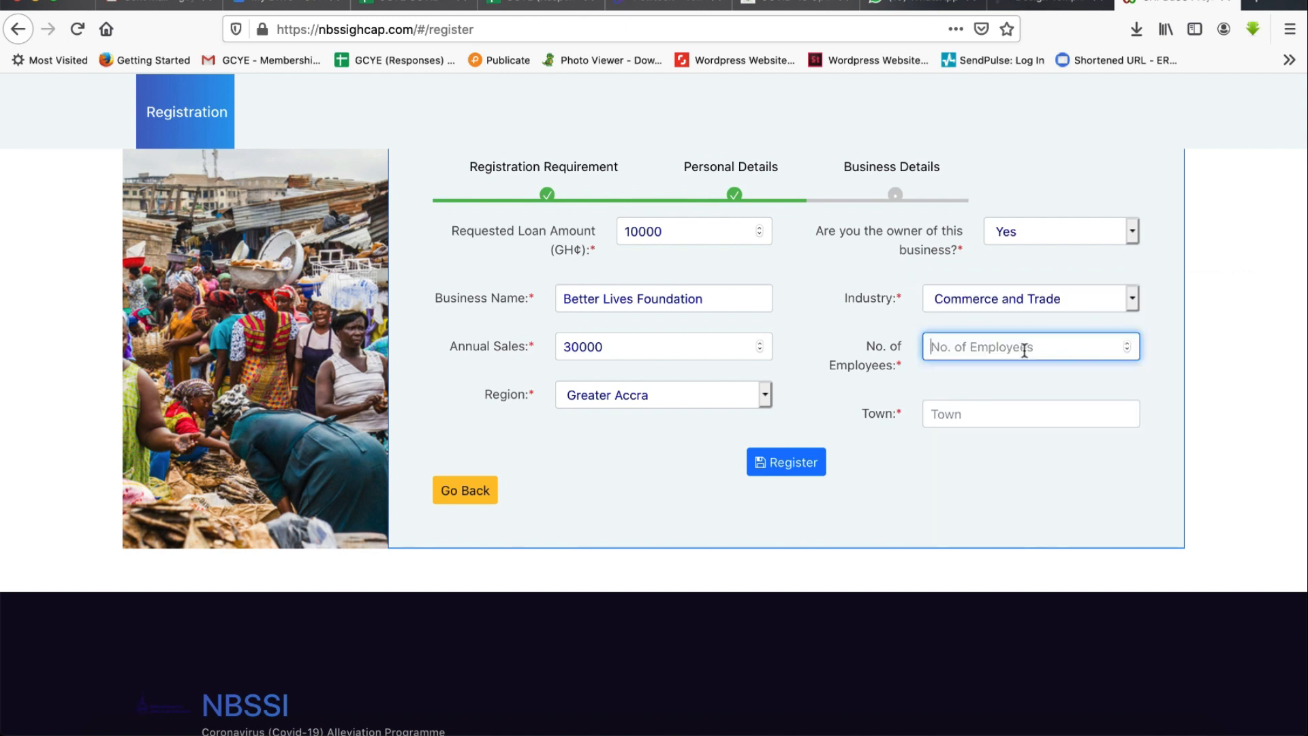
text(6)
click(1007, 414)
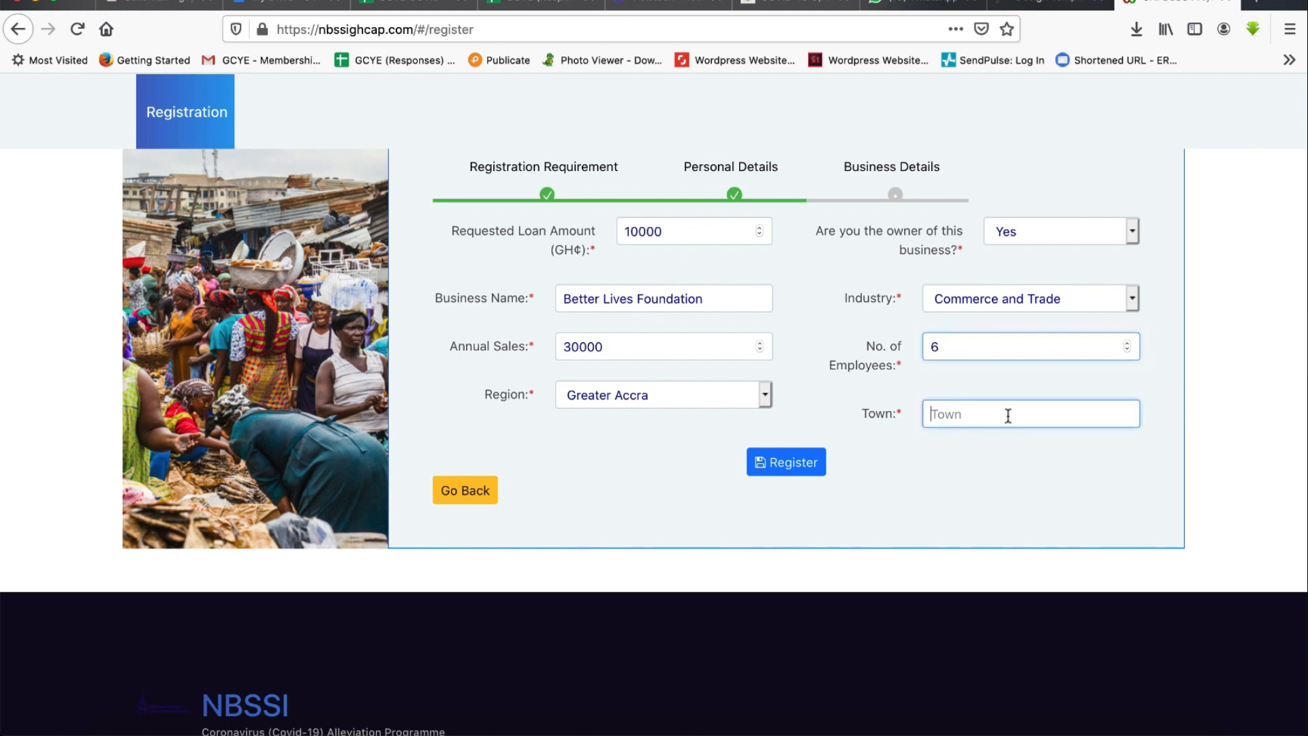
text(Madina)
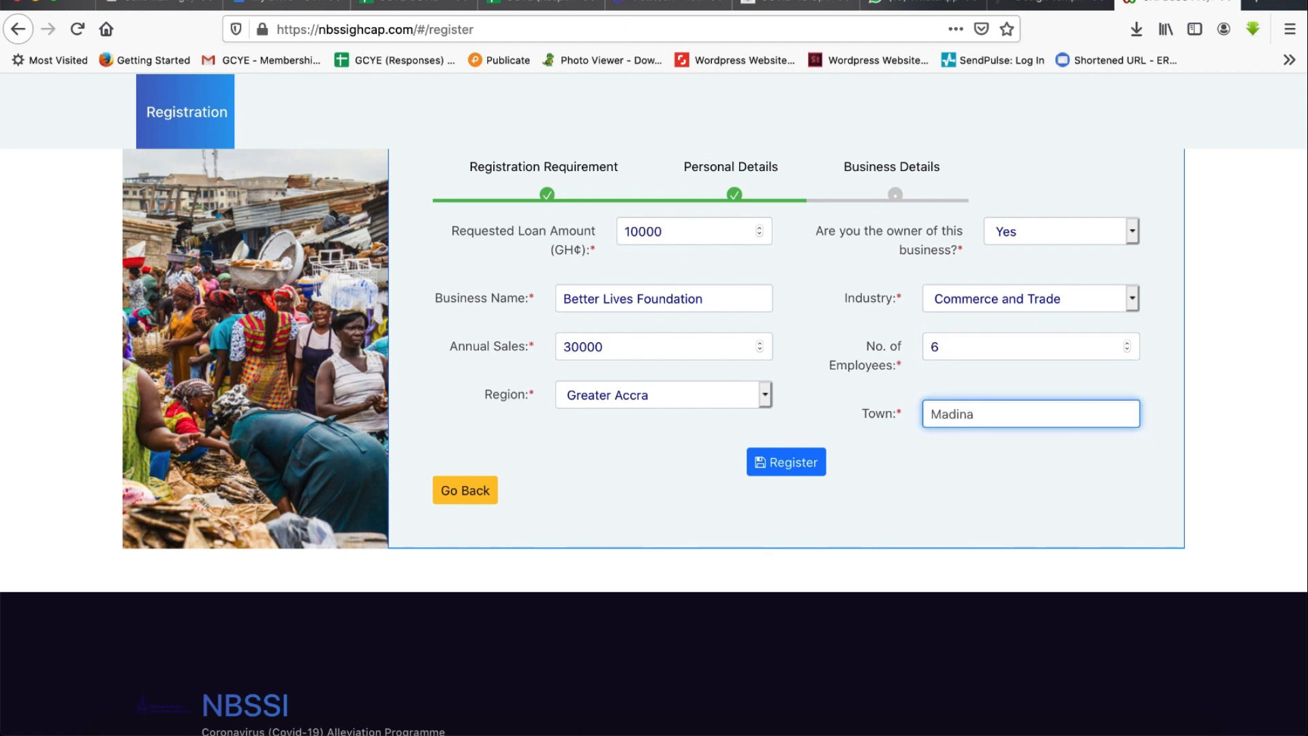
- Submit the registration, select the issued registration code, and close the confirmation
click(797, 470)
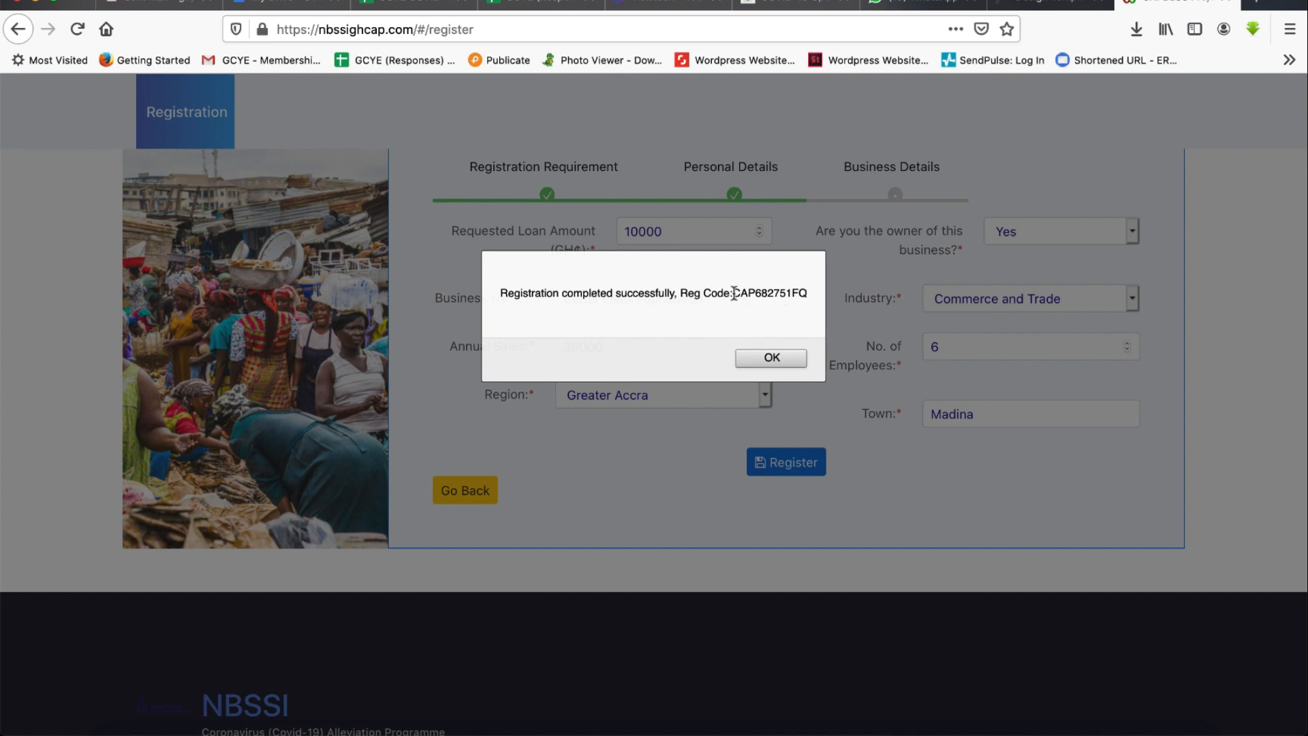
drag(733, 293, 803, 294)
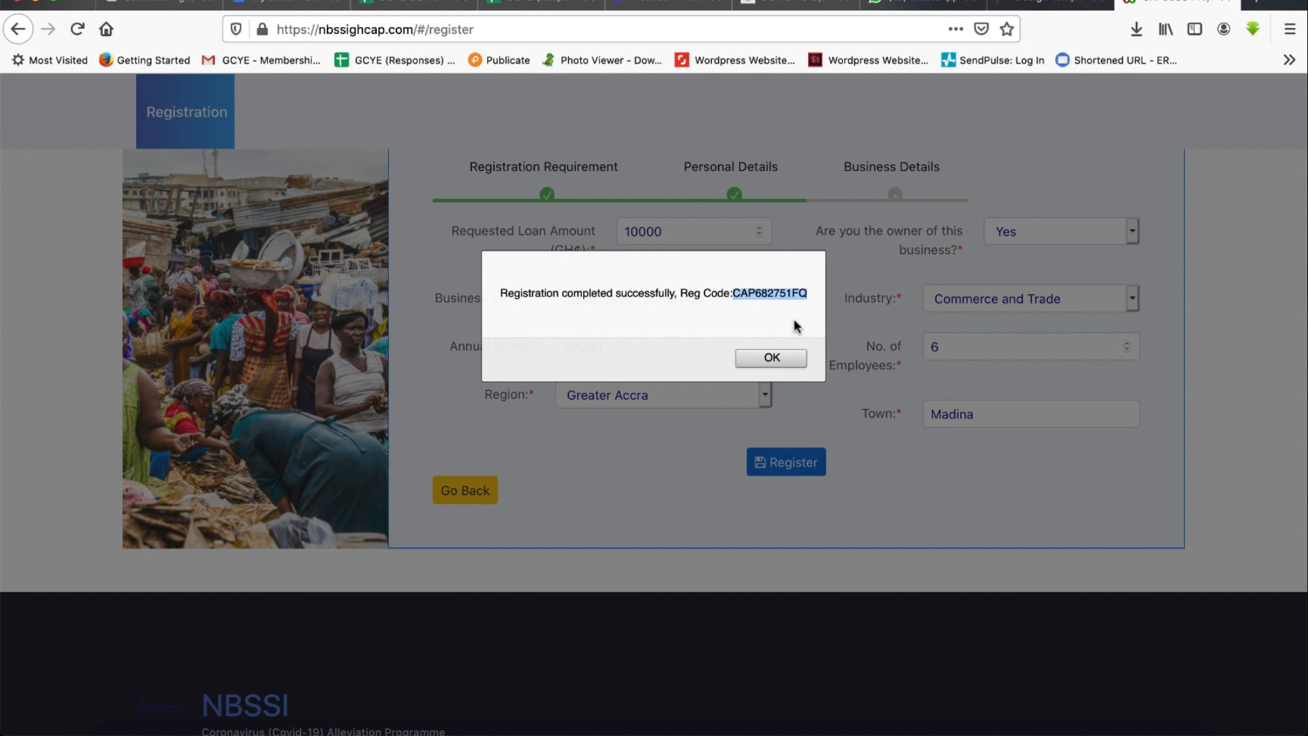
click(771, 357)
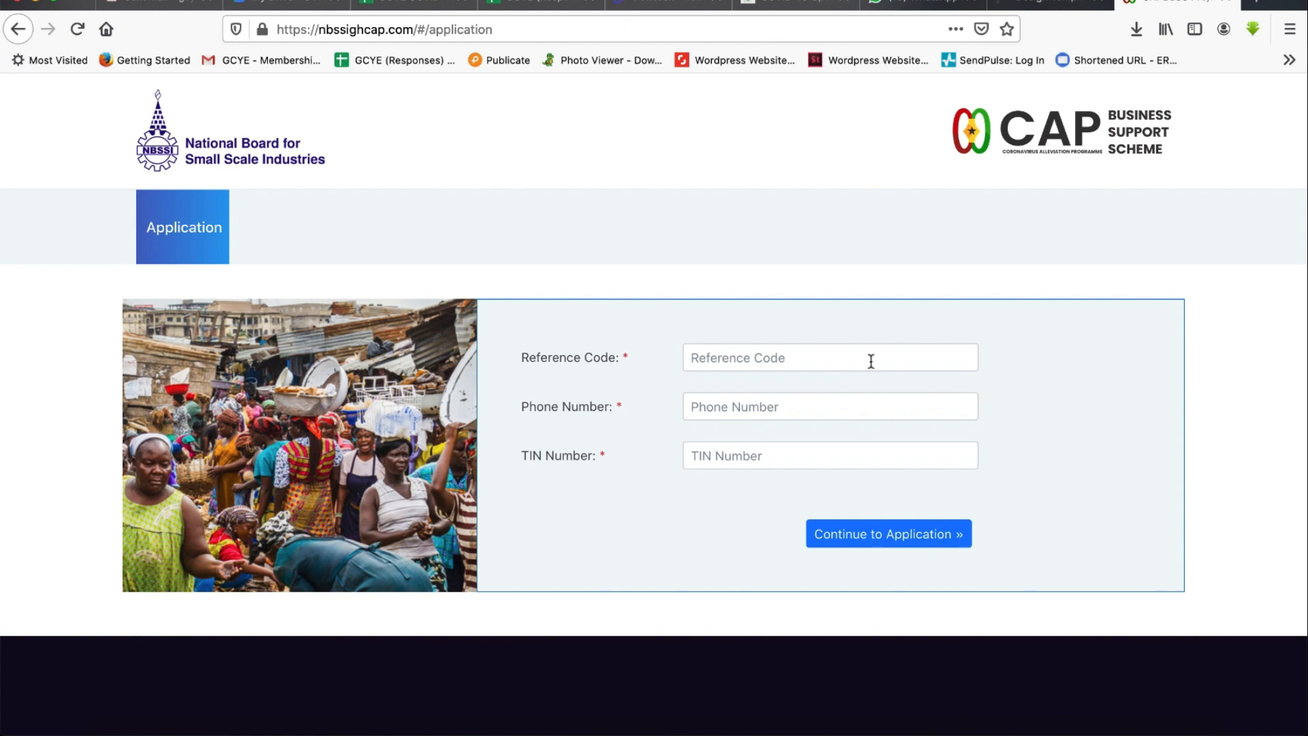
- Paste the registration code as the reference code, enter the phone number and TIN, and continue to the application
click(847, 360)
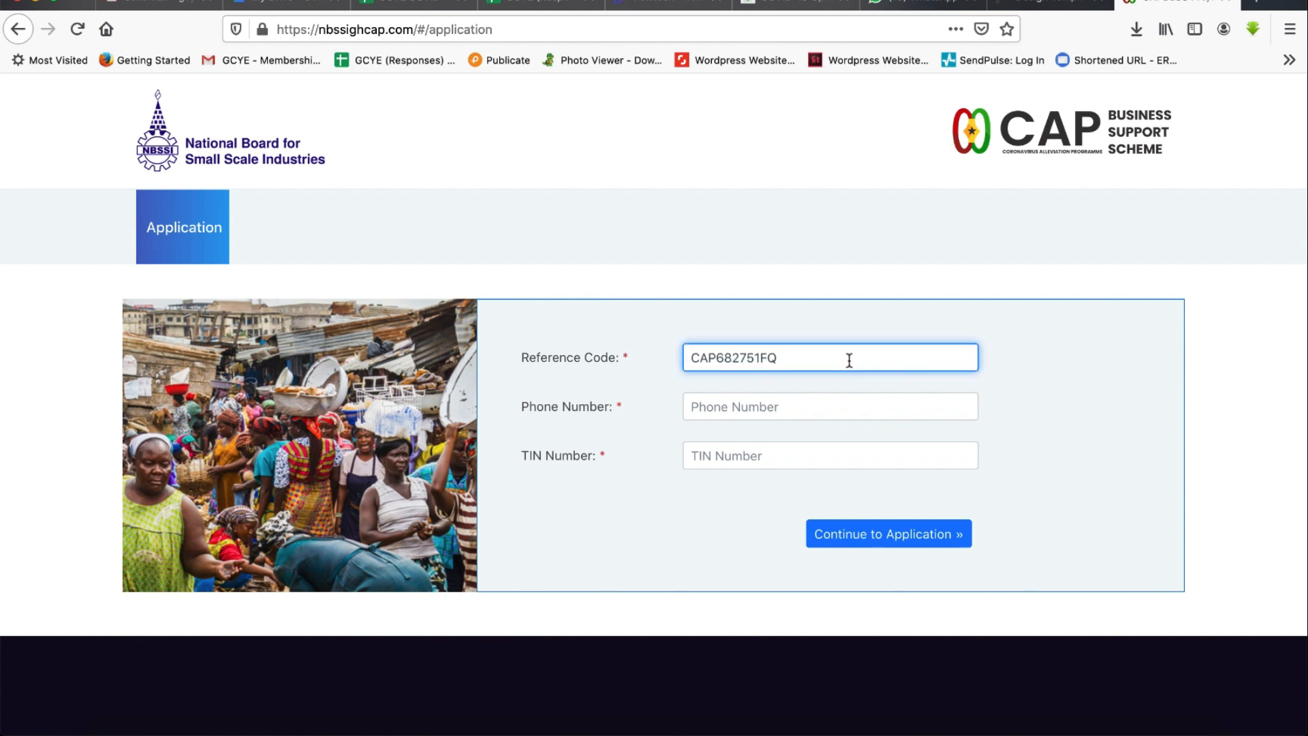
click(829, 406)
text(023)
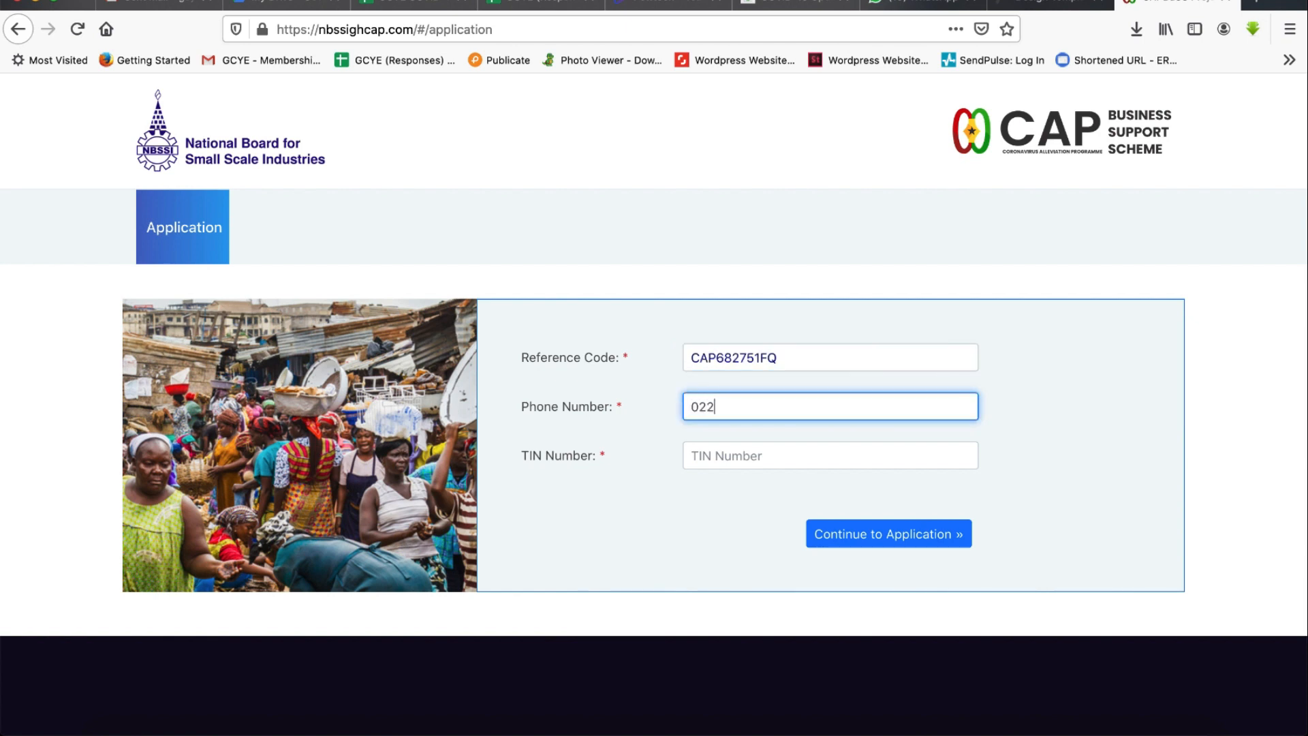
click(831, 449)
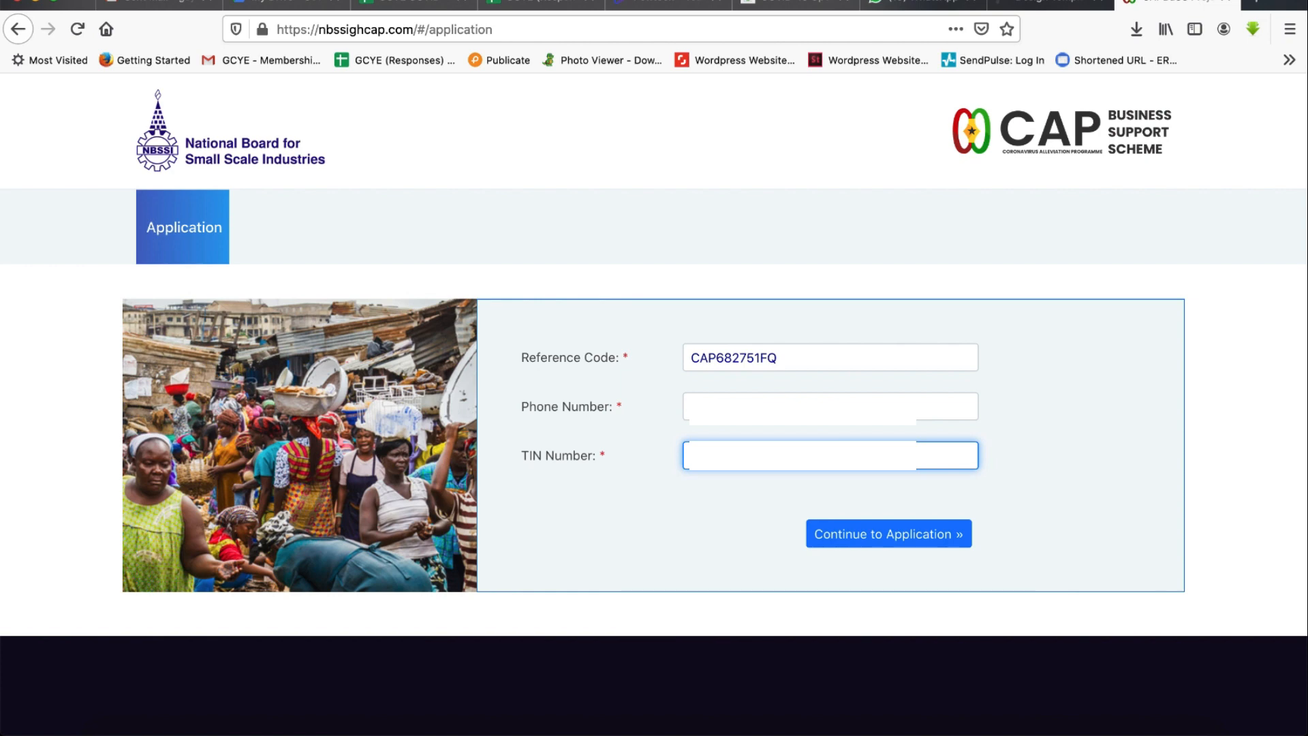
click(885, 533)
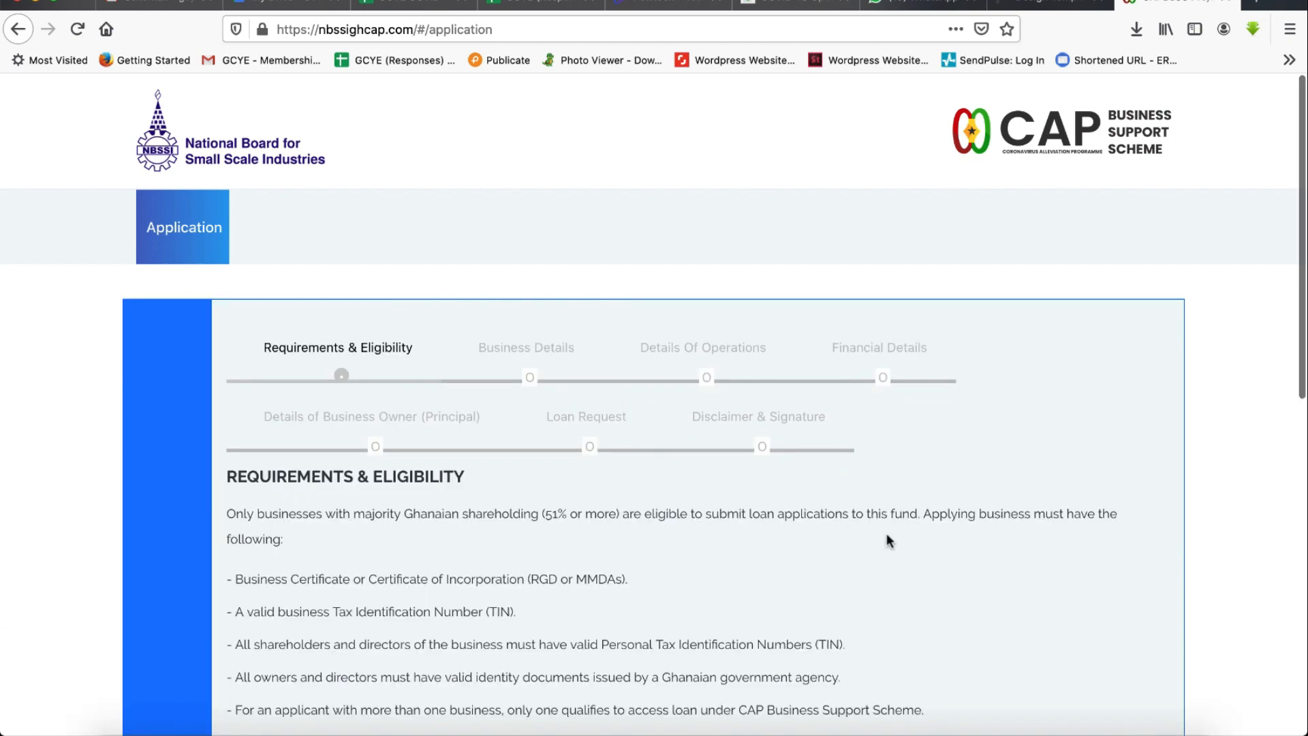
- Read through the Requirements & Eligibility section and save it to continue
scroll(886, 536, down, 5)
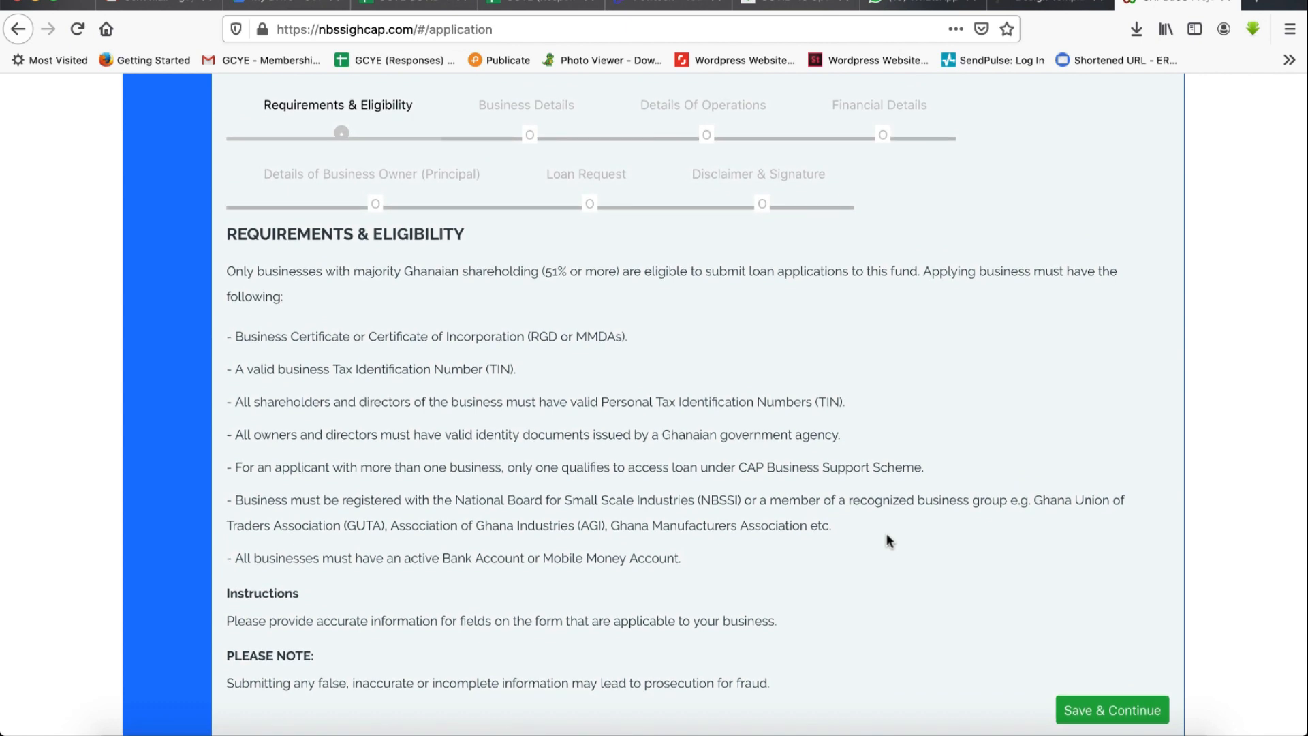
scroll(886, 538, down, 1)
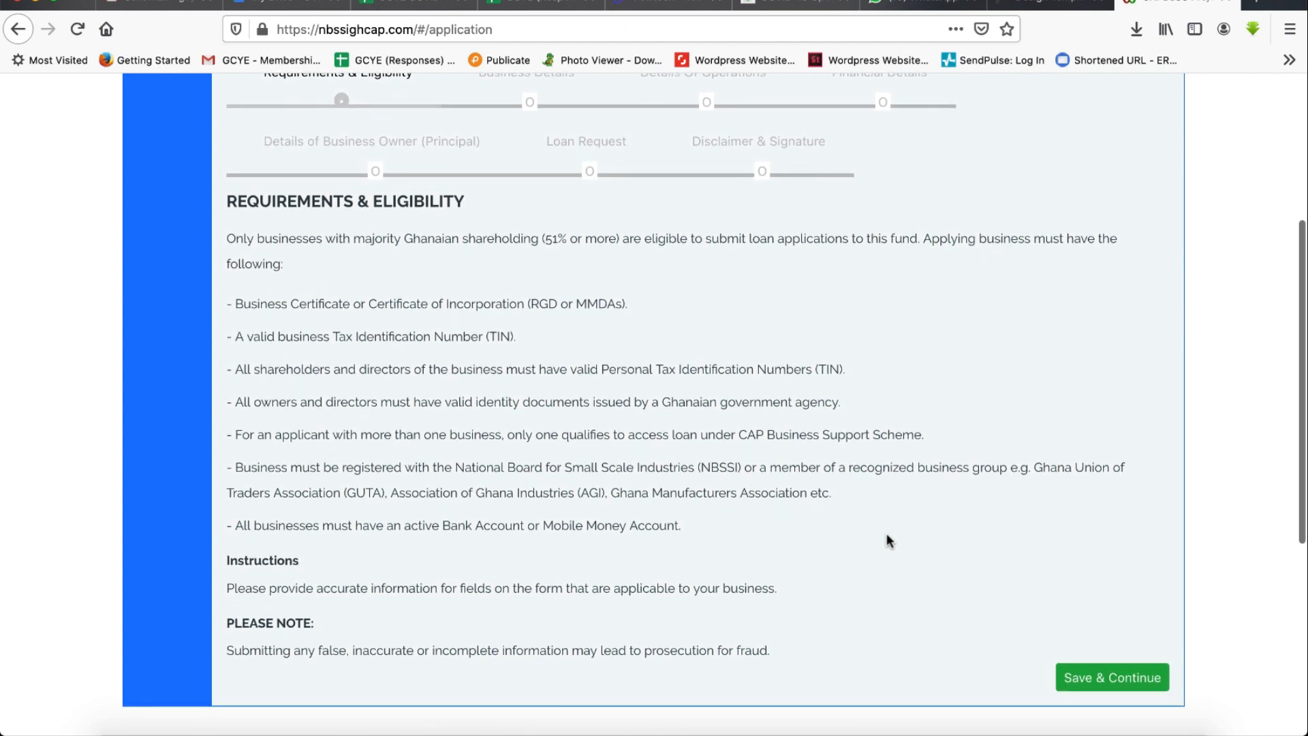
scroll(887, 541, down, 1)
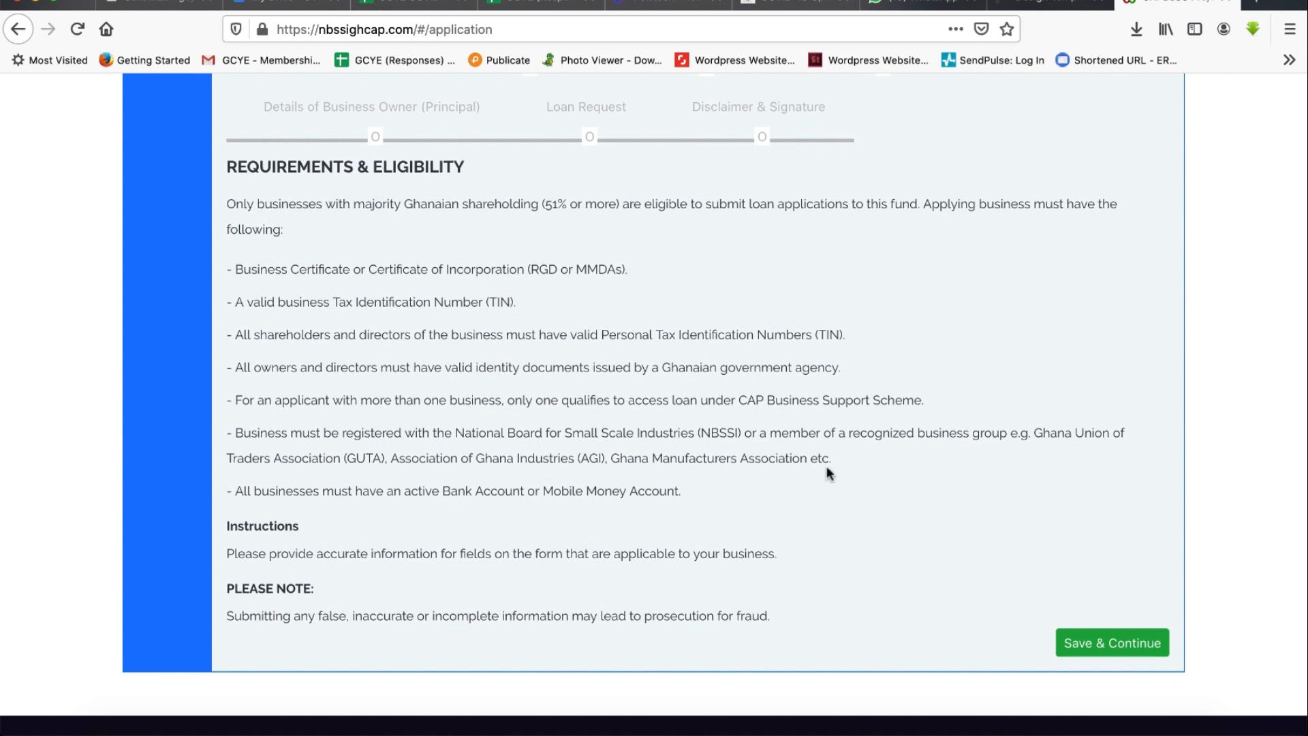
scroll(950, 473, up, 3)
scroll(950, 473, down, 3)
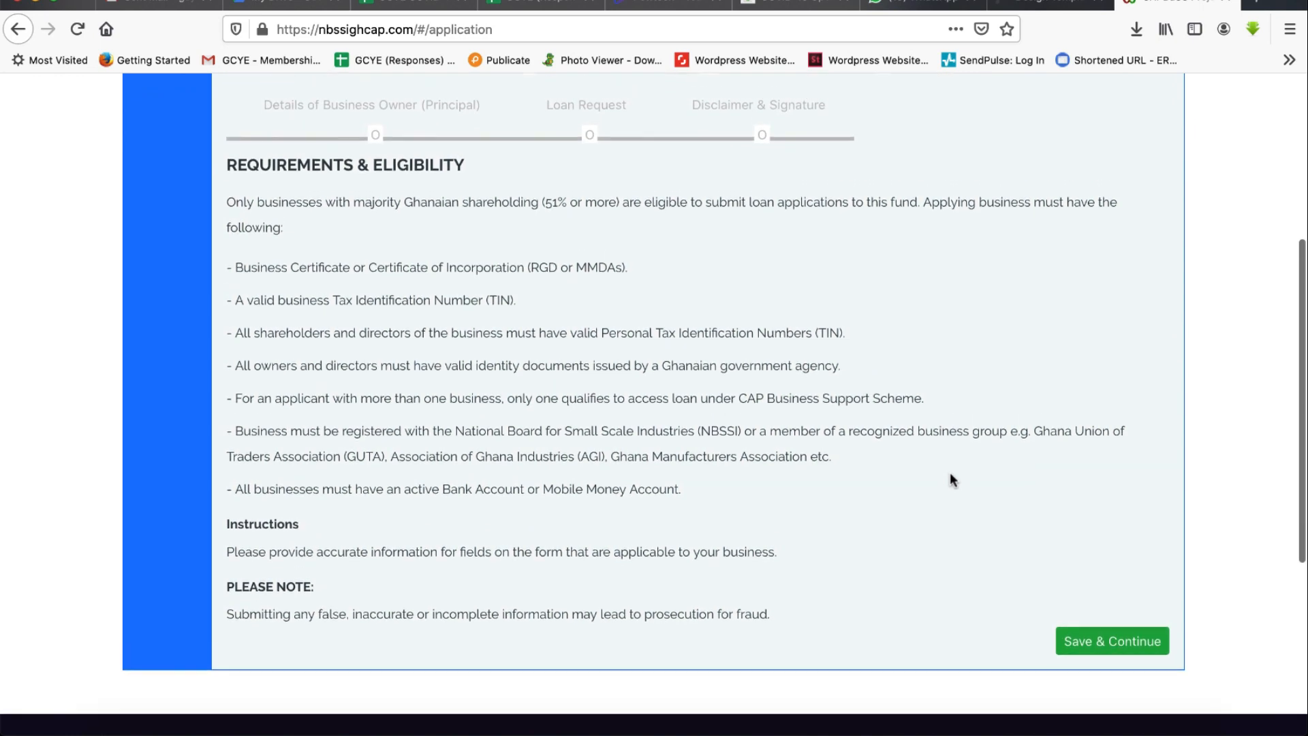
scroll(950, 472, up, 3)
scroll(1011, 493, down, 2)
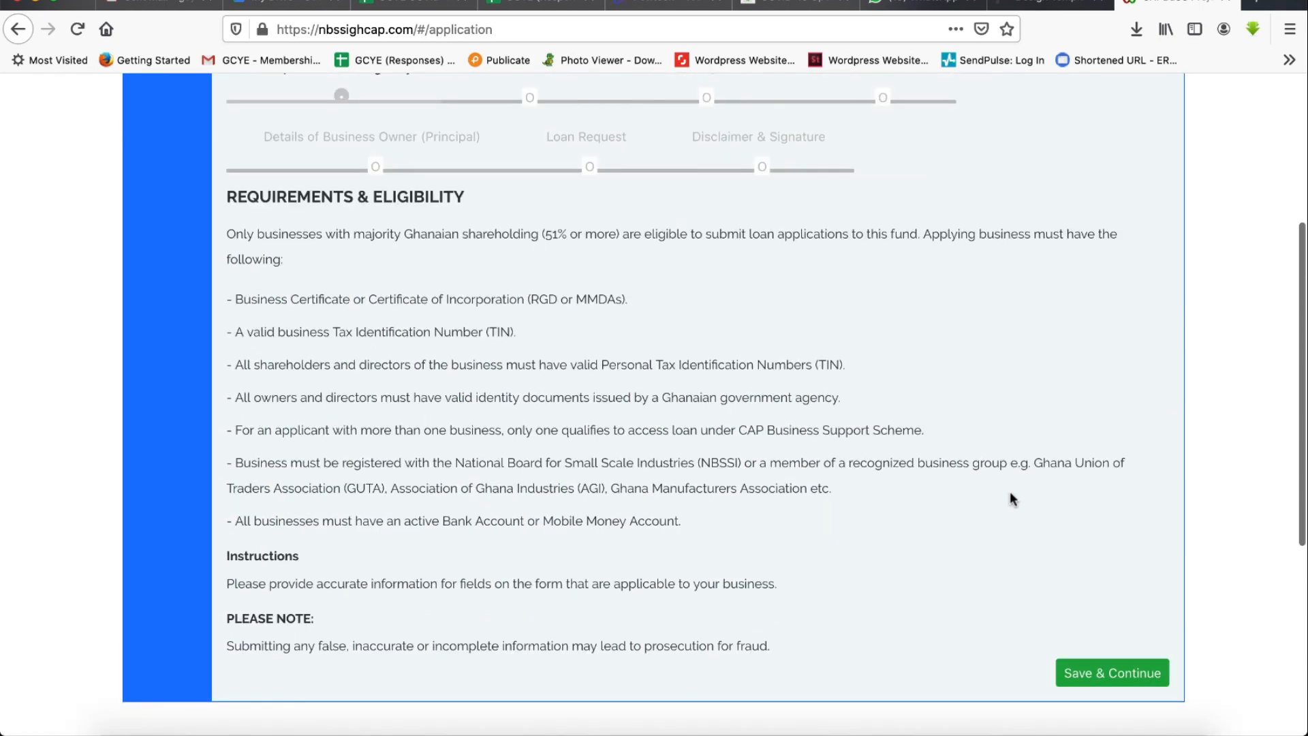
click(1107, 674)
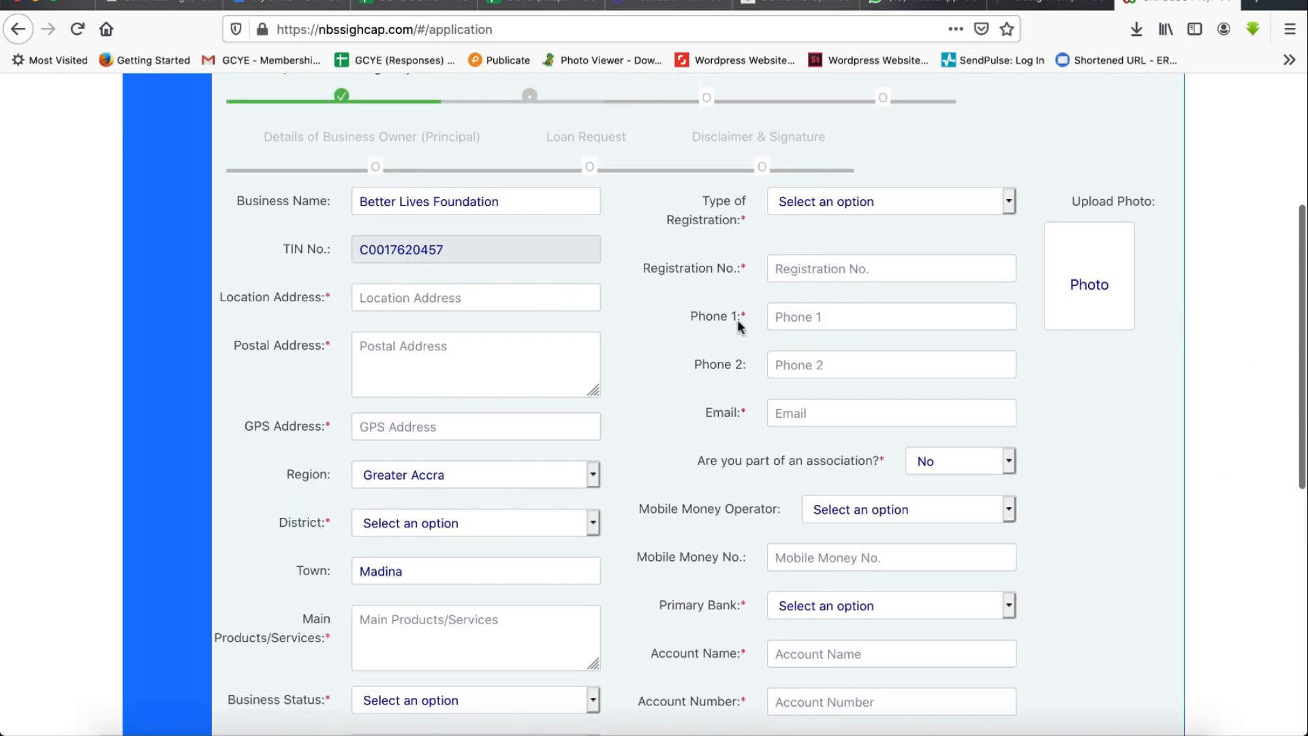
- Enter the business location address, postal address and GPS address
scroll(787, 398, up, 3)
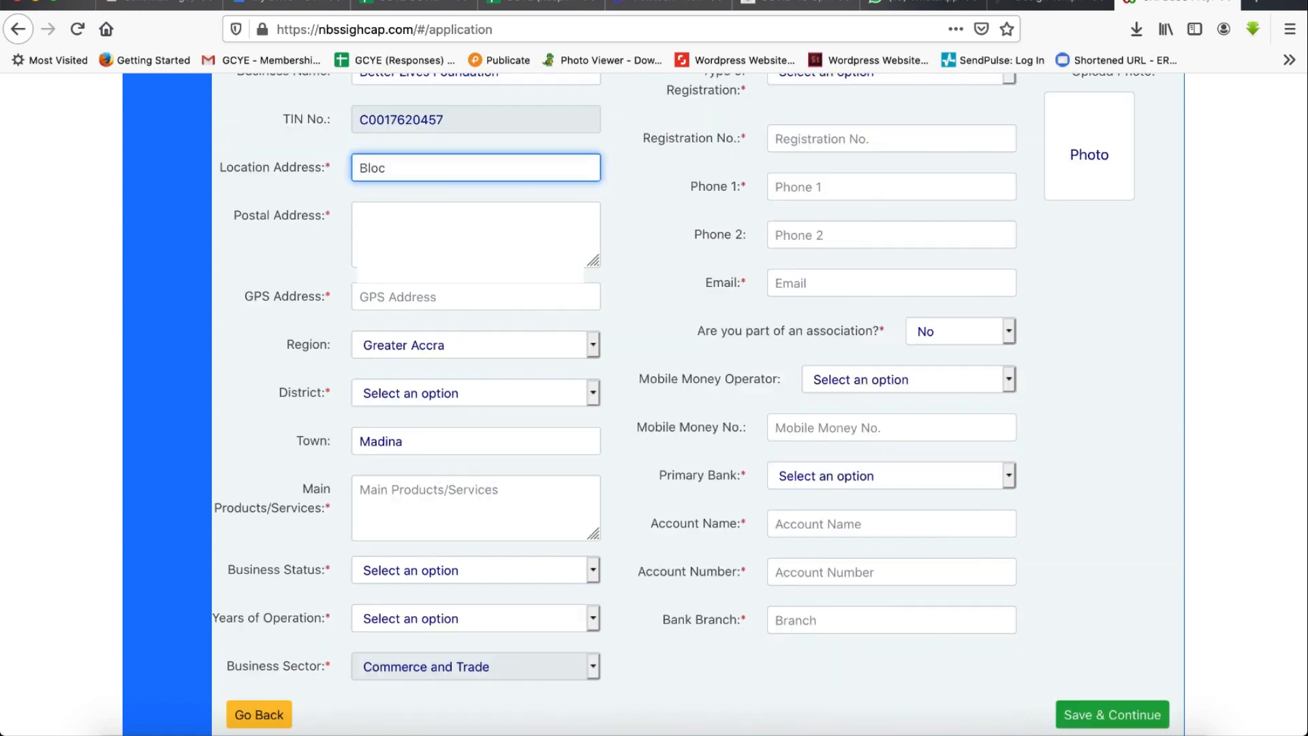
text(k)
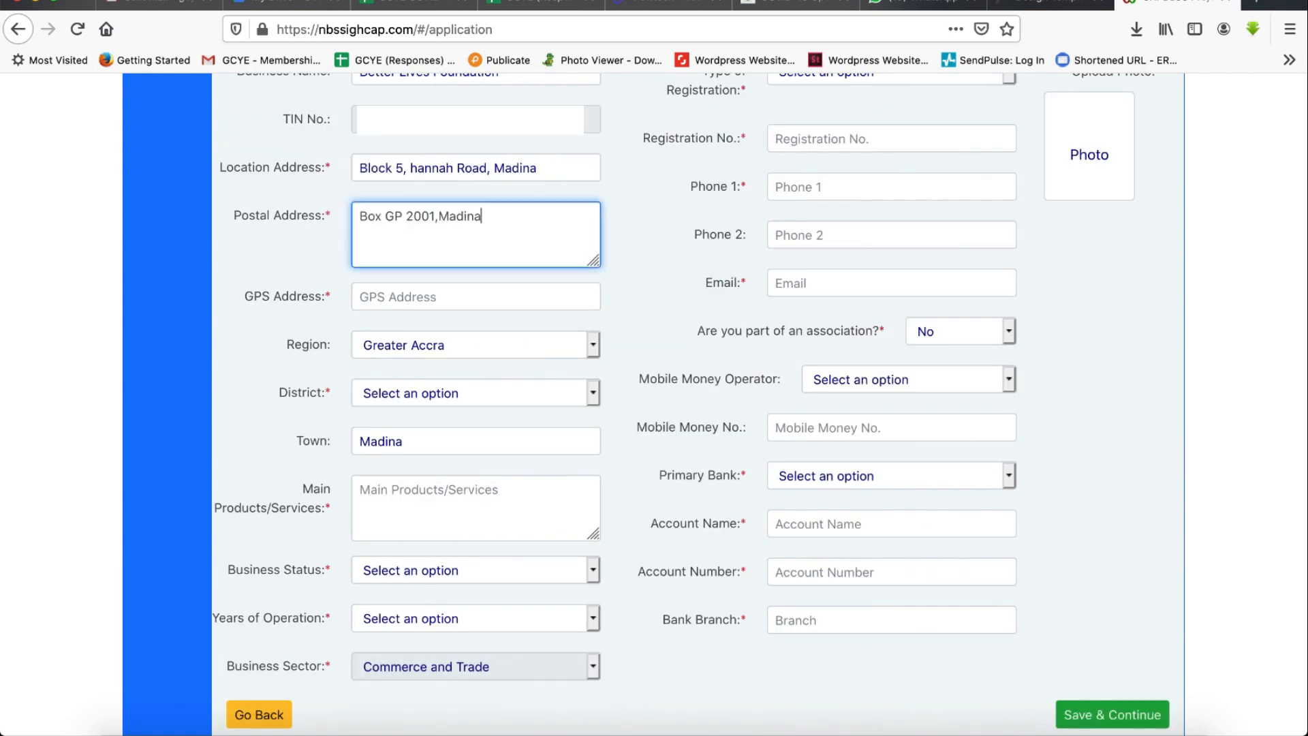
text(,Accra)
click(438, 299)
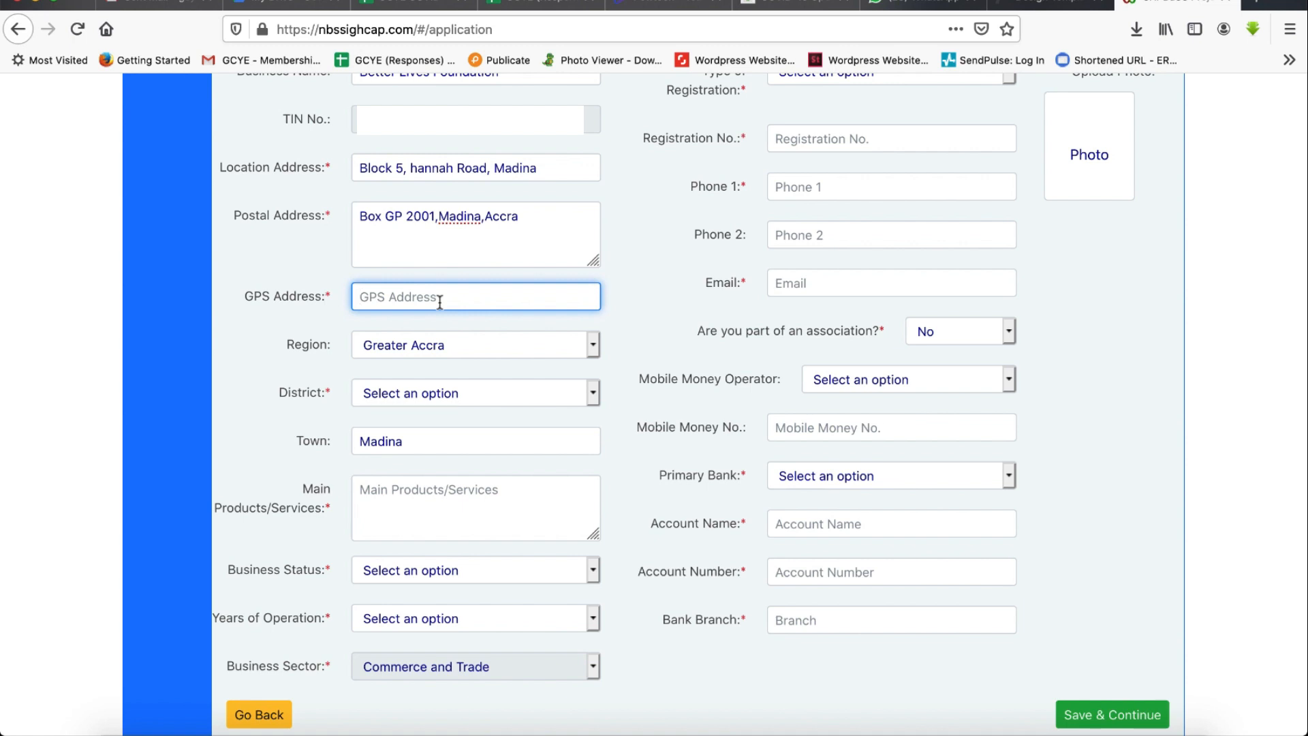
text(9.61)
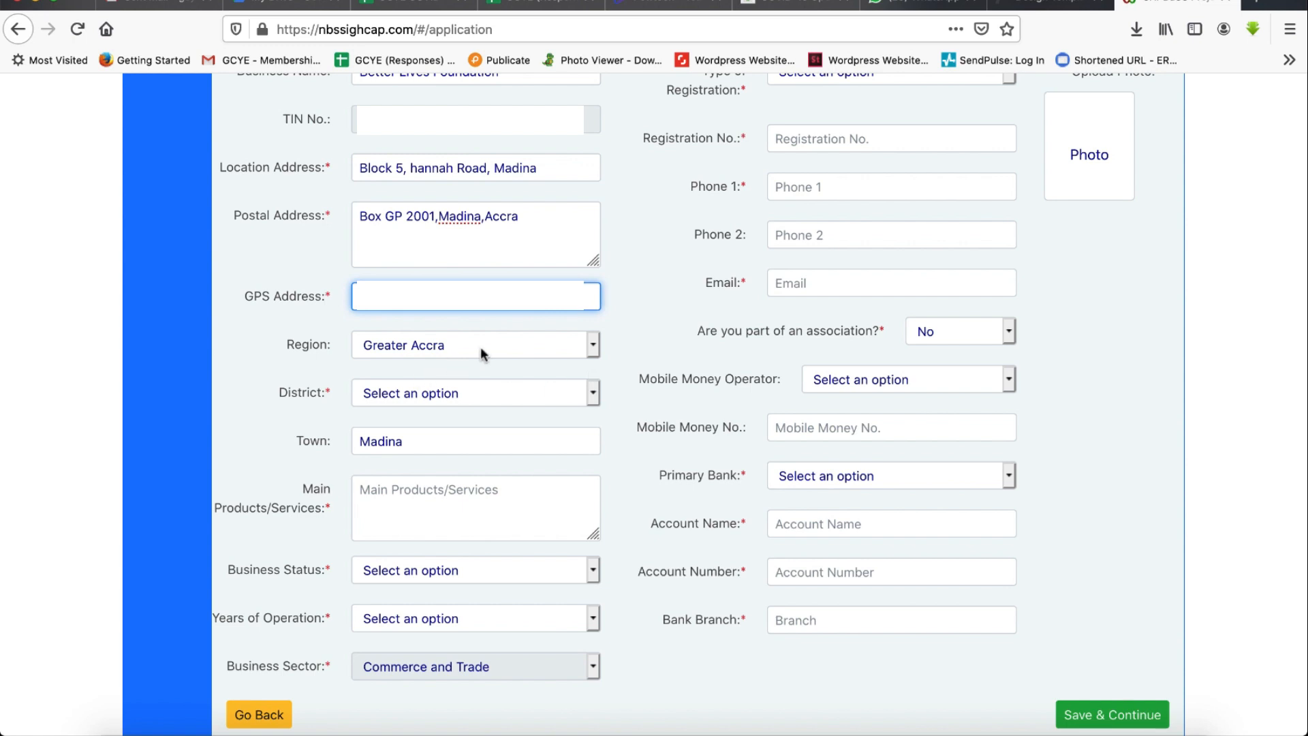
- Choose La Nkwantanang Madina Municipal as the district and describe main products as Buying and Selling of Cosmetics products
click(590, 395)
click(470, 596)
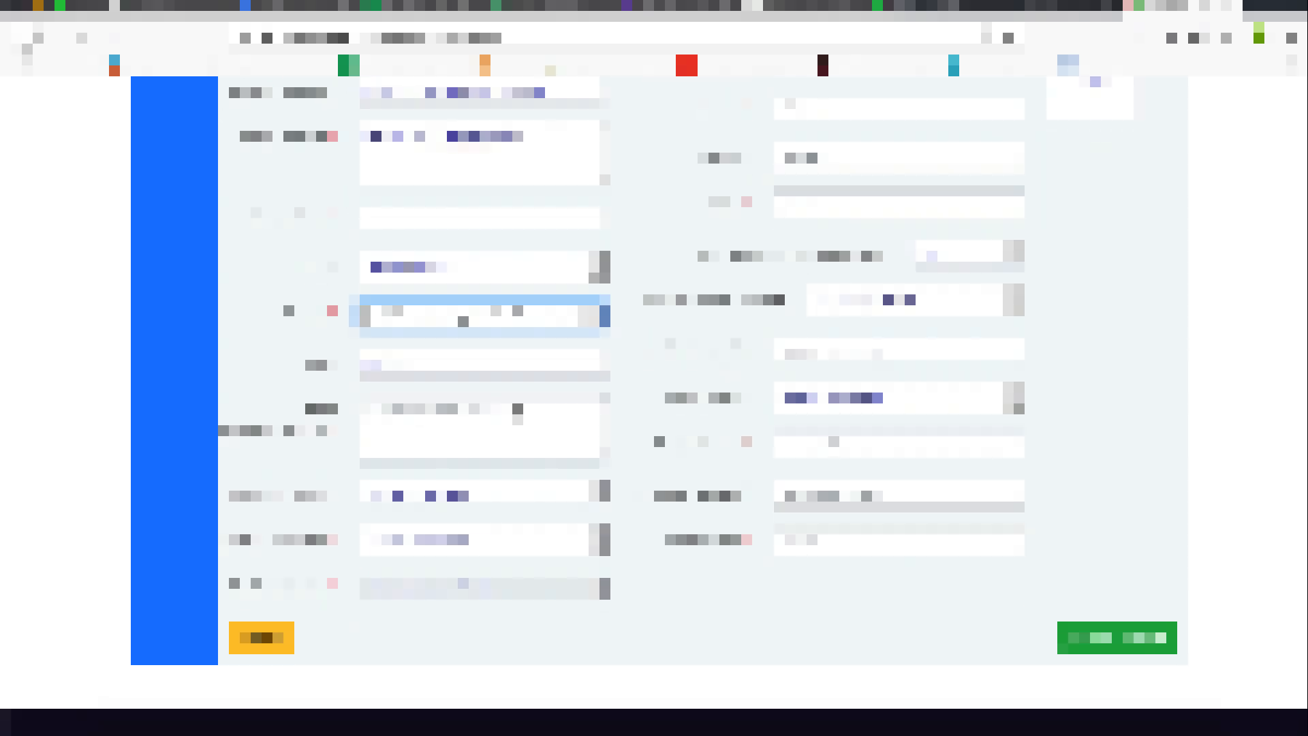
click(467, 419)
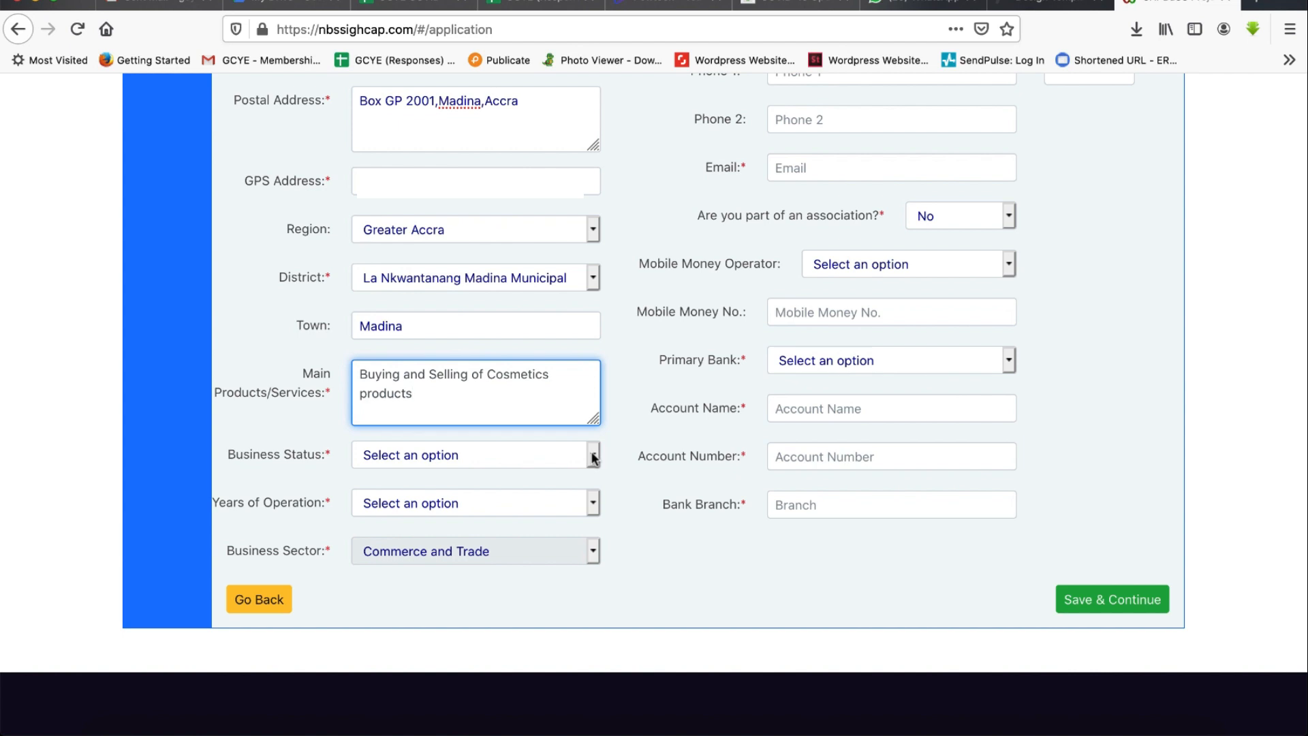
- Set business status to Existing Business and years of operation to 1 to 3 years
click(594, 456)
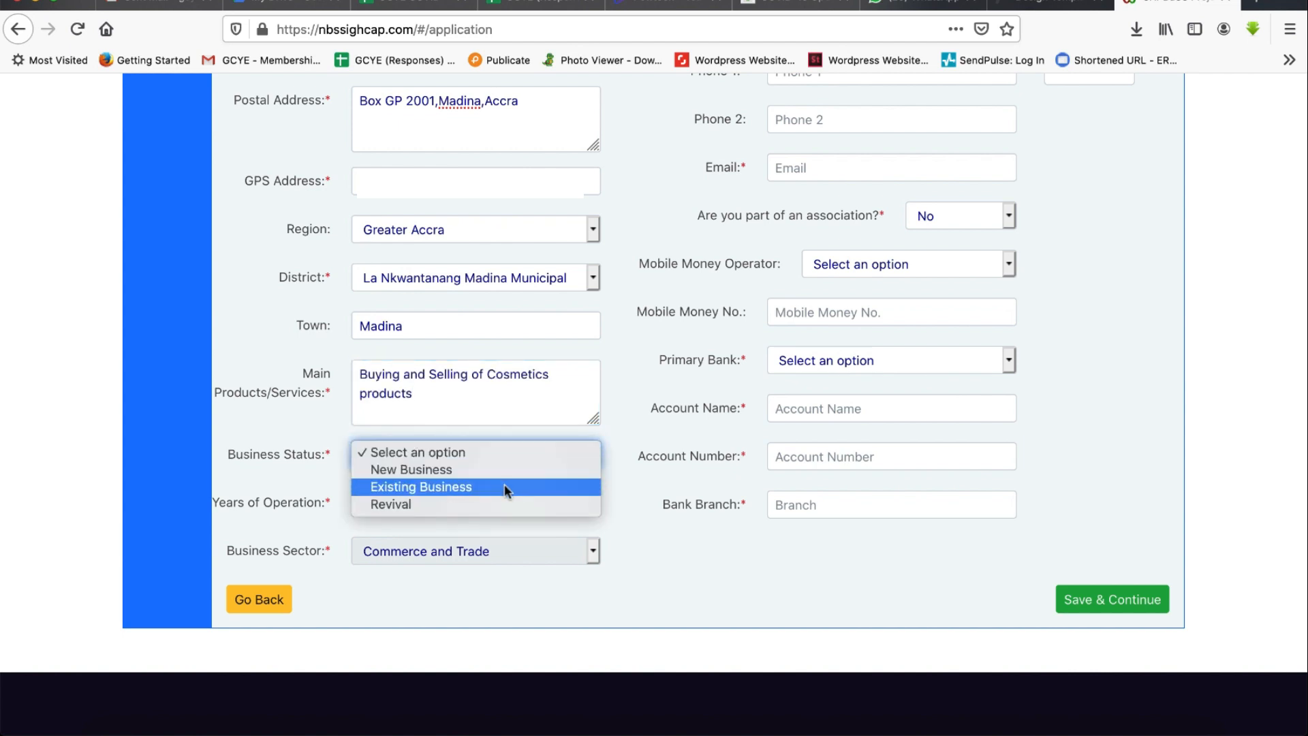
click(505, 488)
click(586, 502)
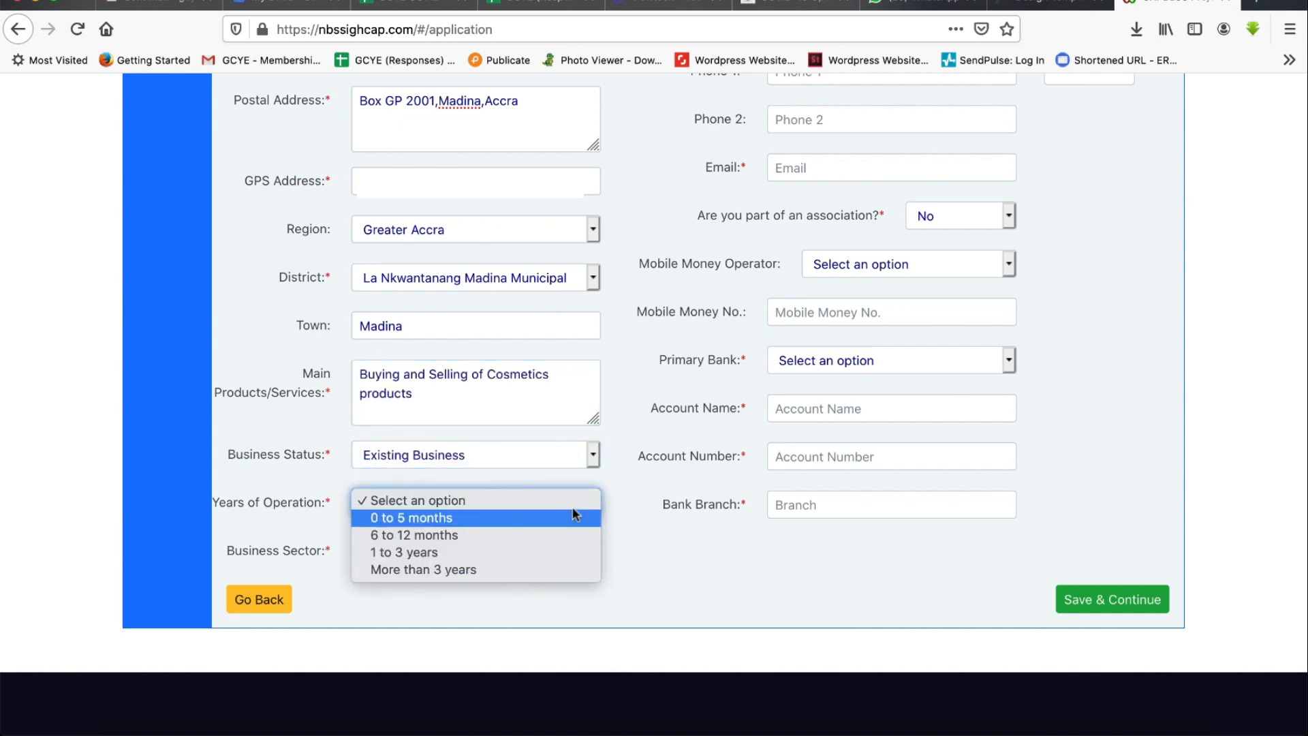
click(475, 552)
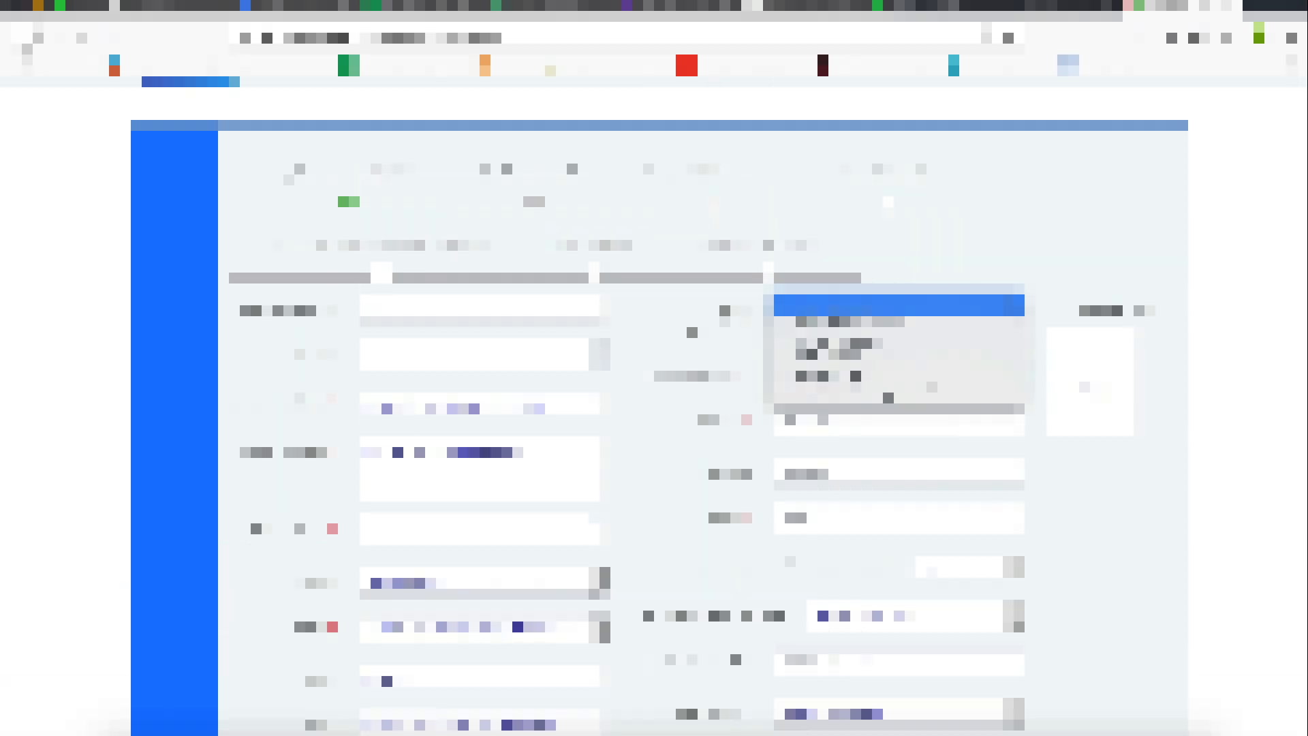
- Choose Limited Liability as the registration type and set the number of shareholders/partners to 3
click(857, 337)
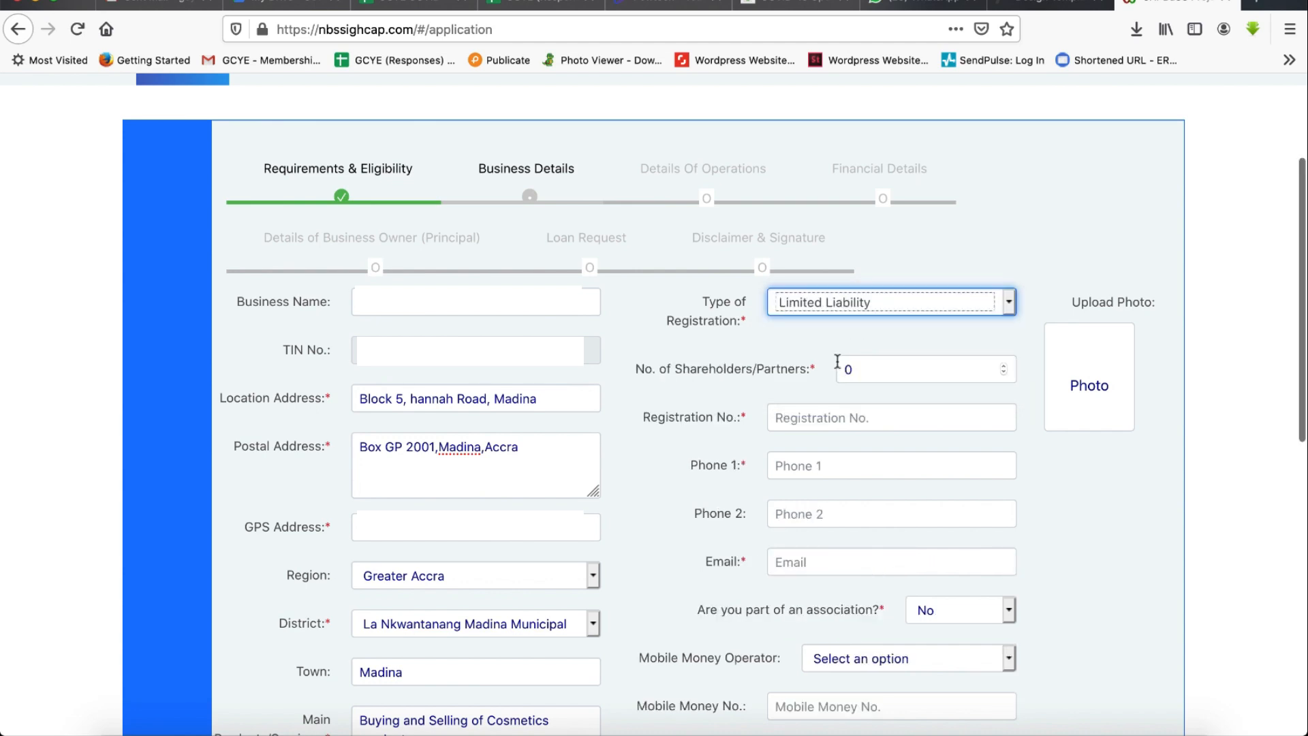
click(879, 369)
key(BackSpace)
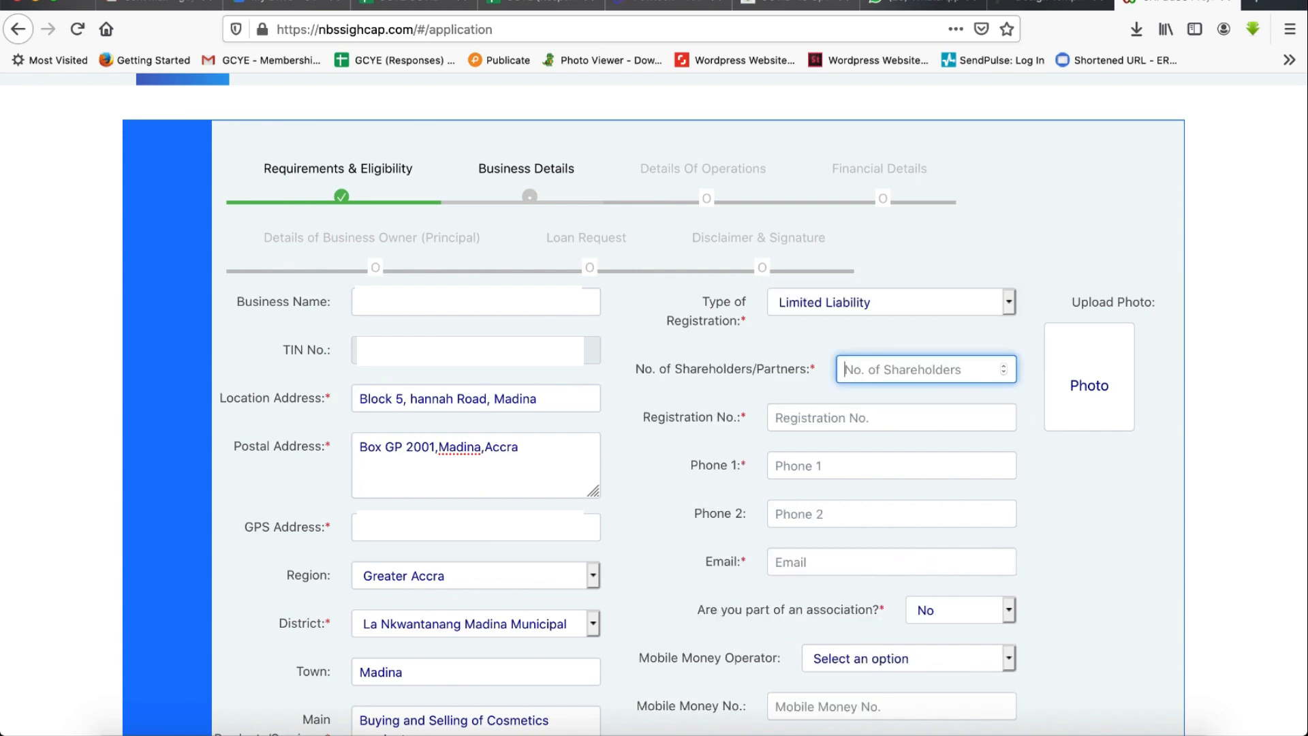
text(3)
- Fill in the registration number, both phone numbers and the business e-mail address
click(824, 417)
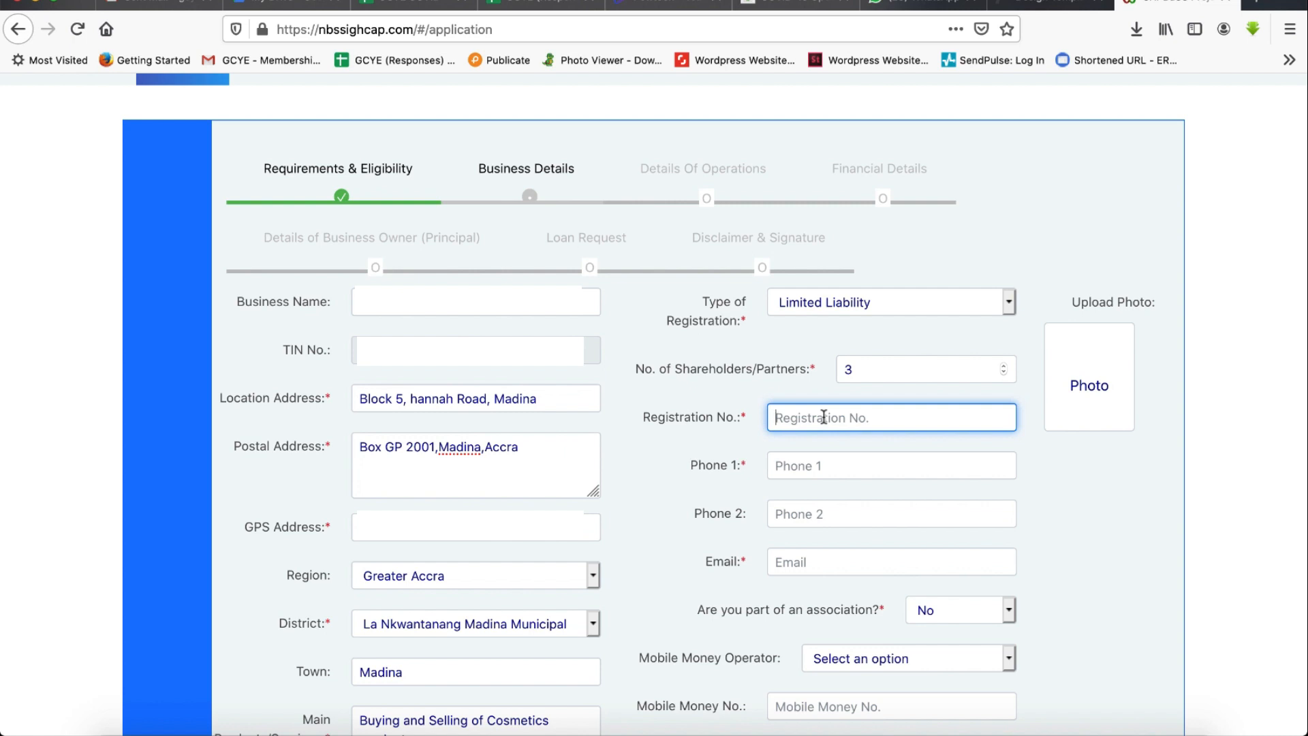
text(C)
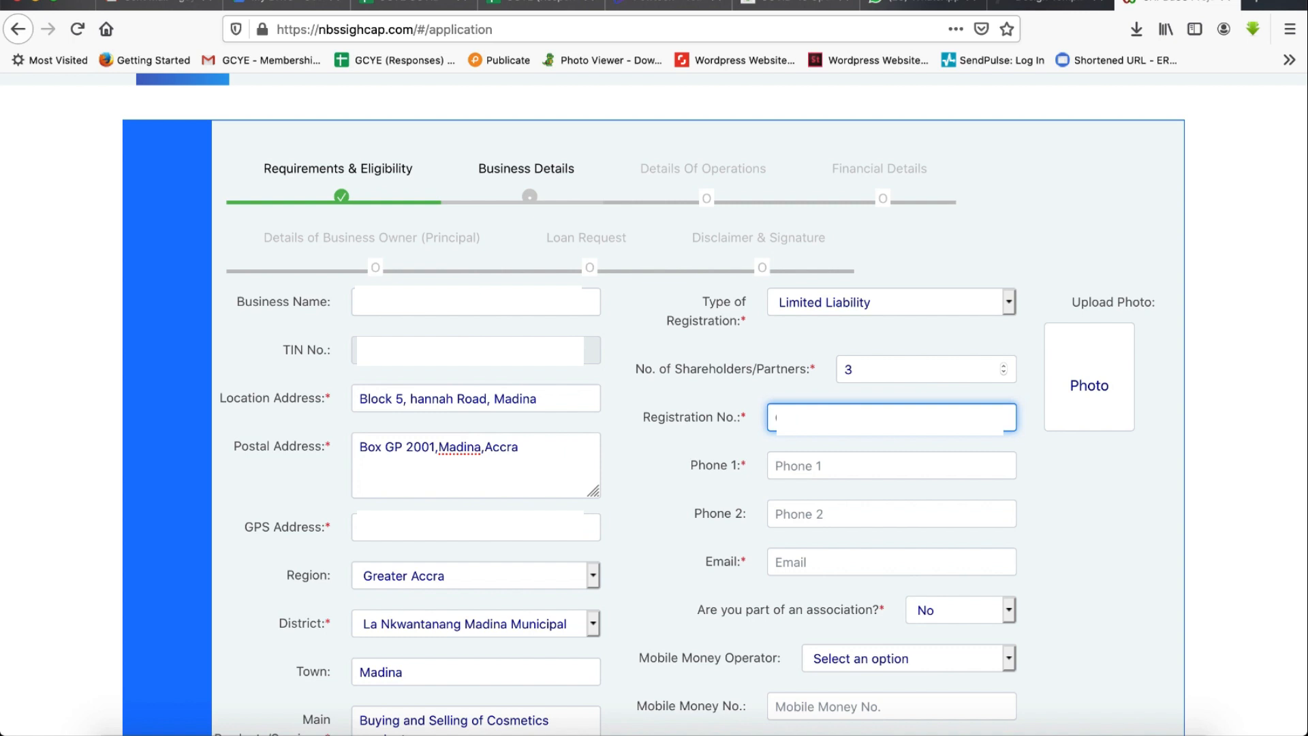
key(Tab)
text(02)
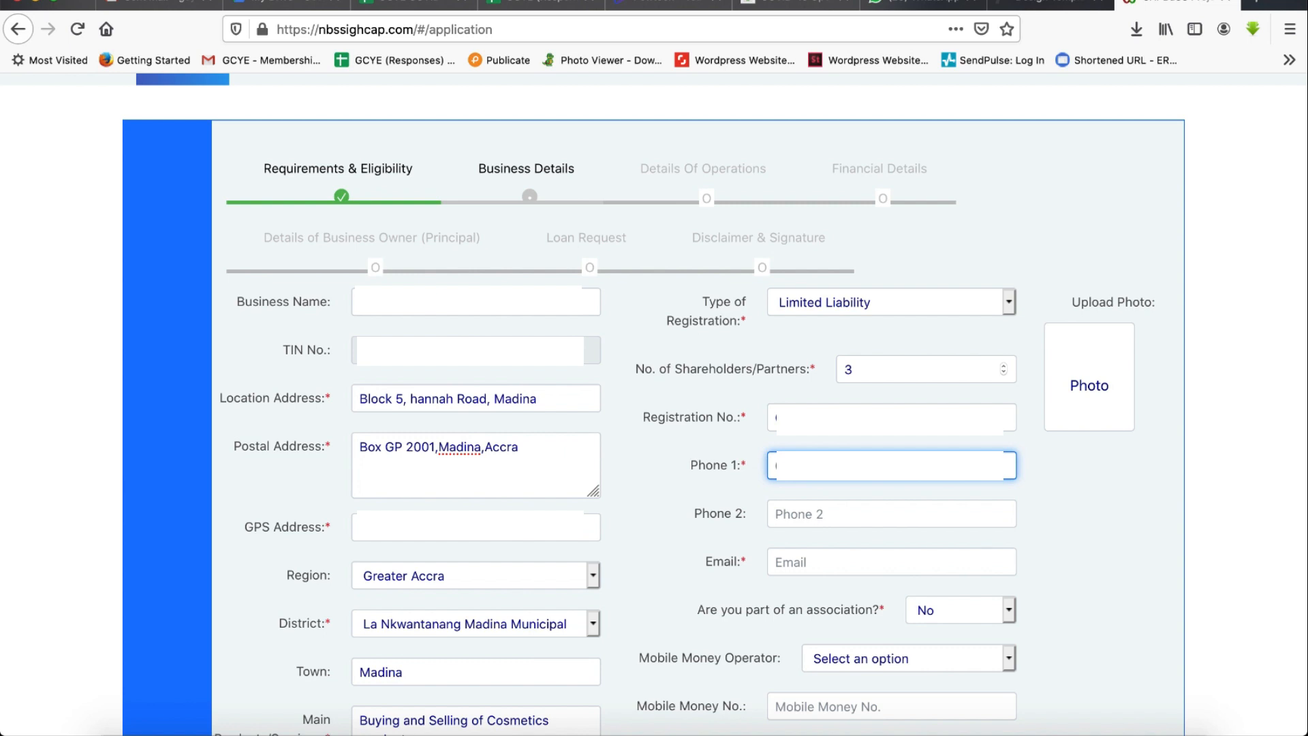
key(Tab)
text(02)
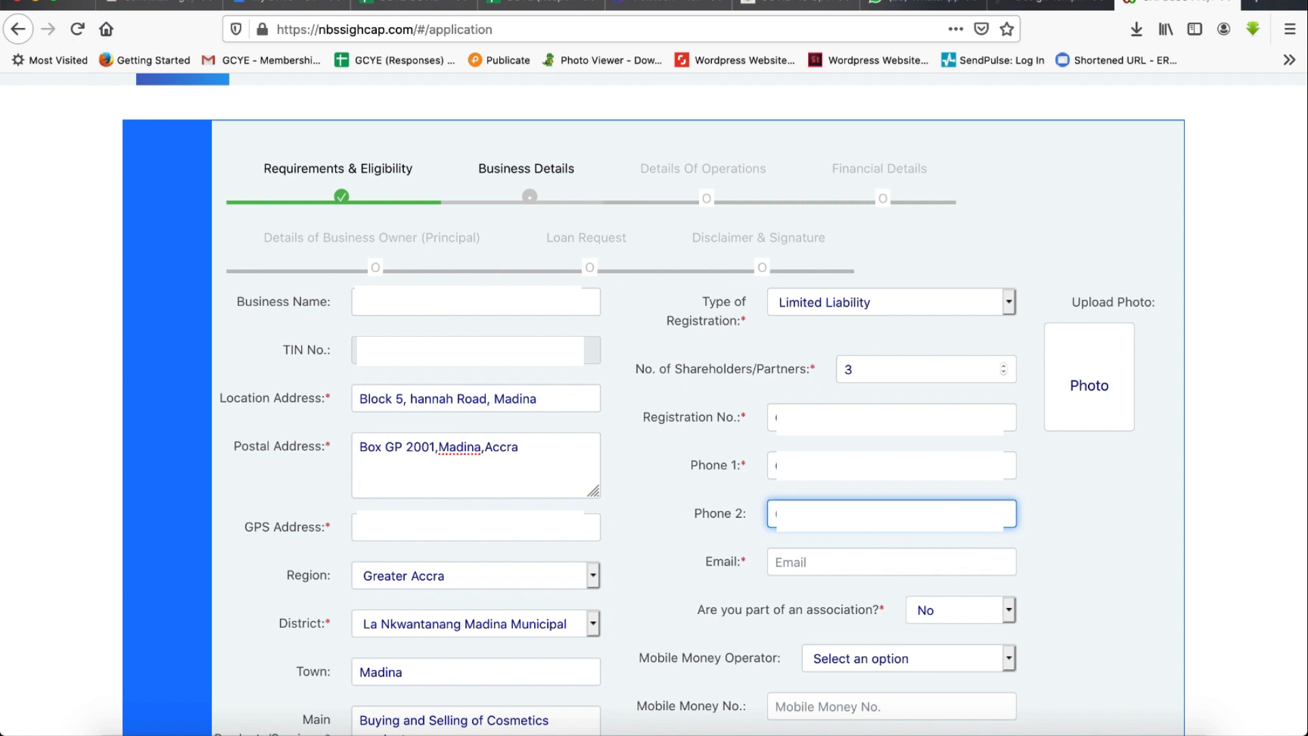
click(821, 562)
text(boss)
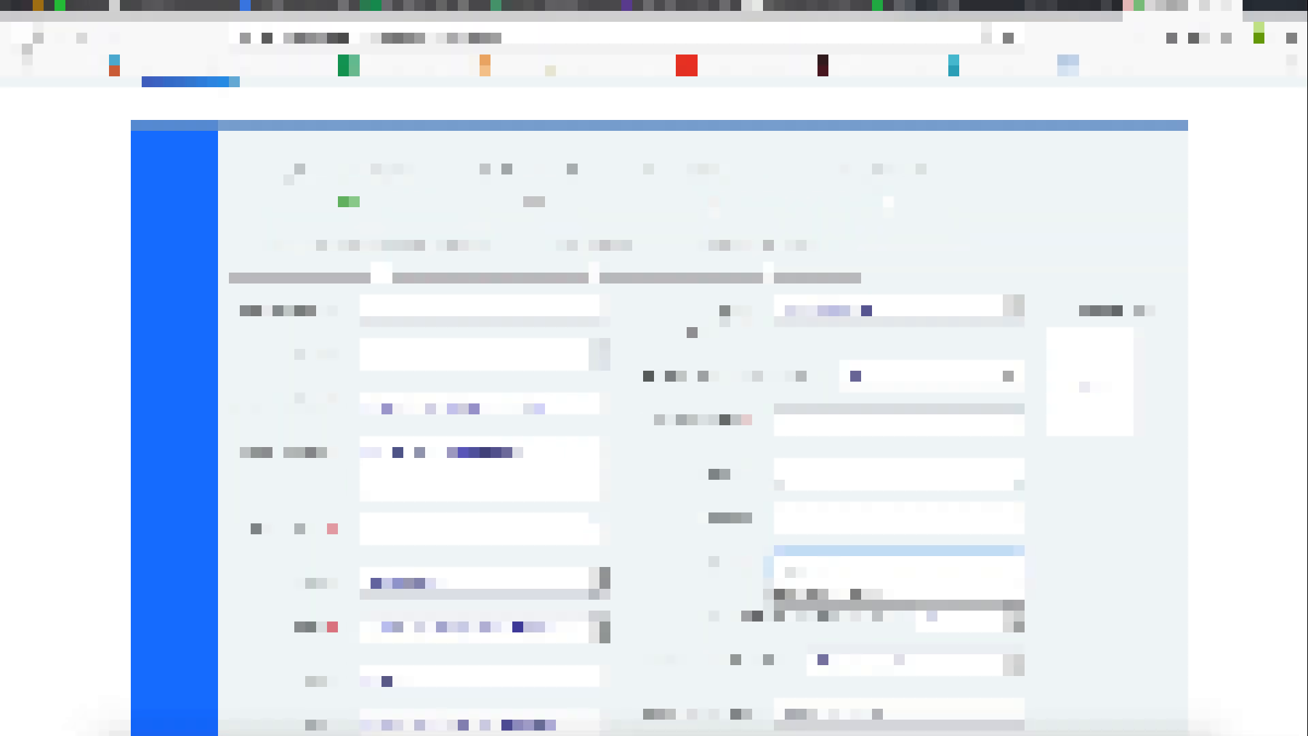
click(860, 594)
- Answer Yes to association membership and pick Others as the association name
scroll(909, 572, down, 2)
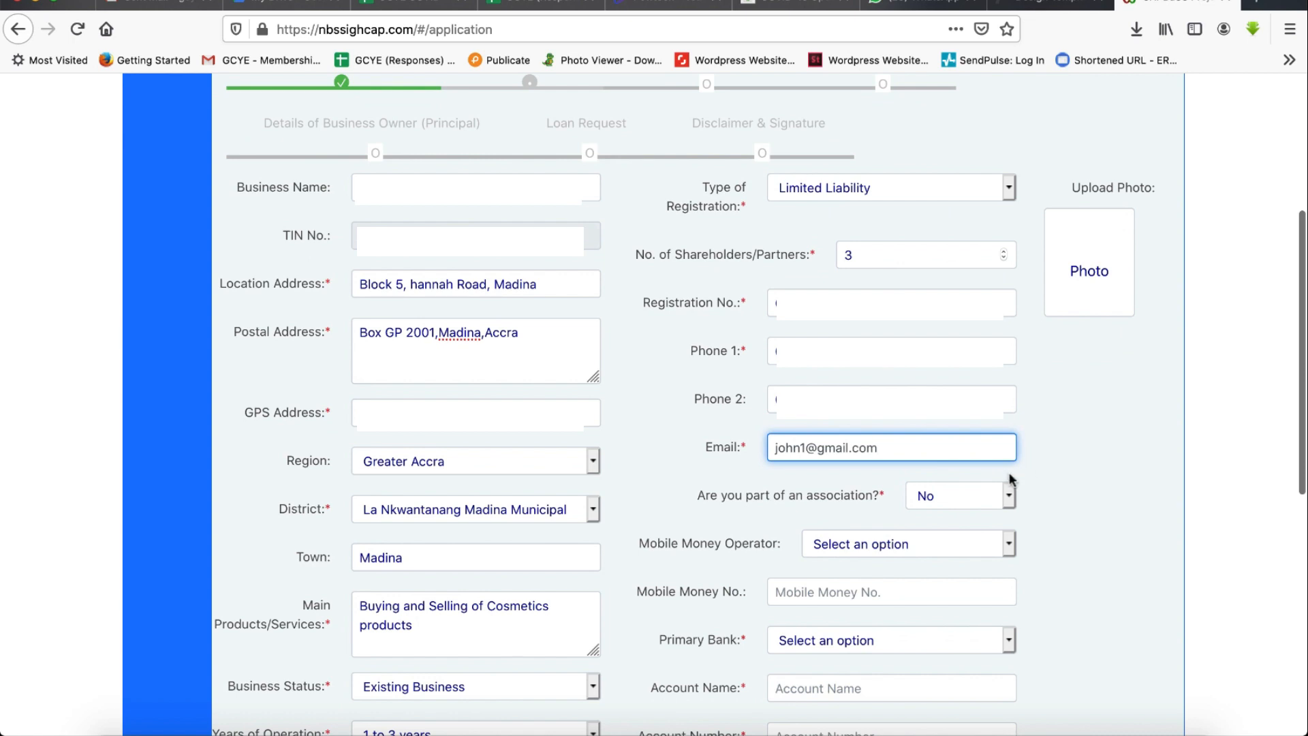
click(1008, 495)
click(967, 510)
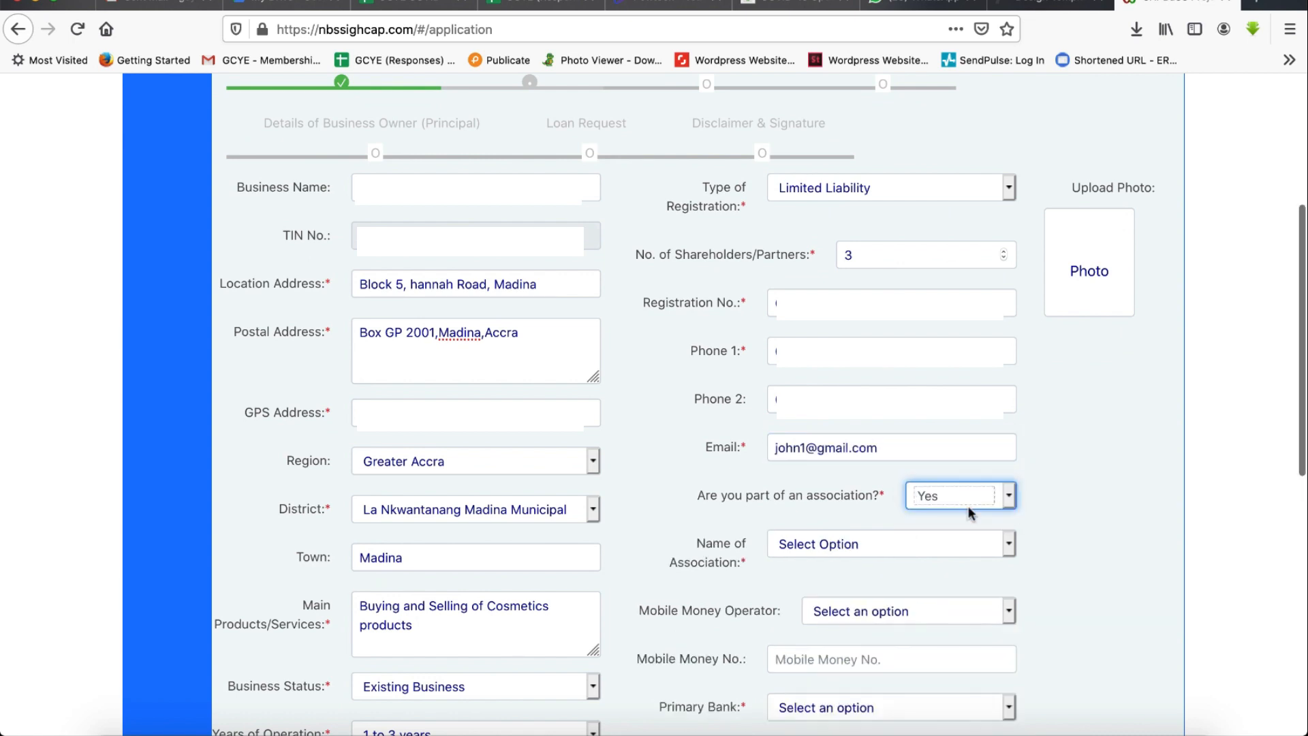
click(991, 542)
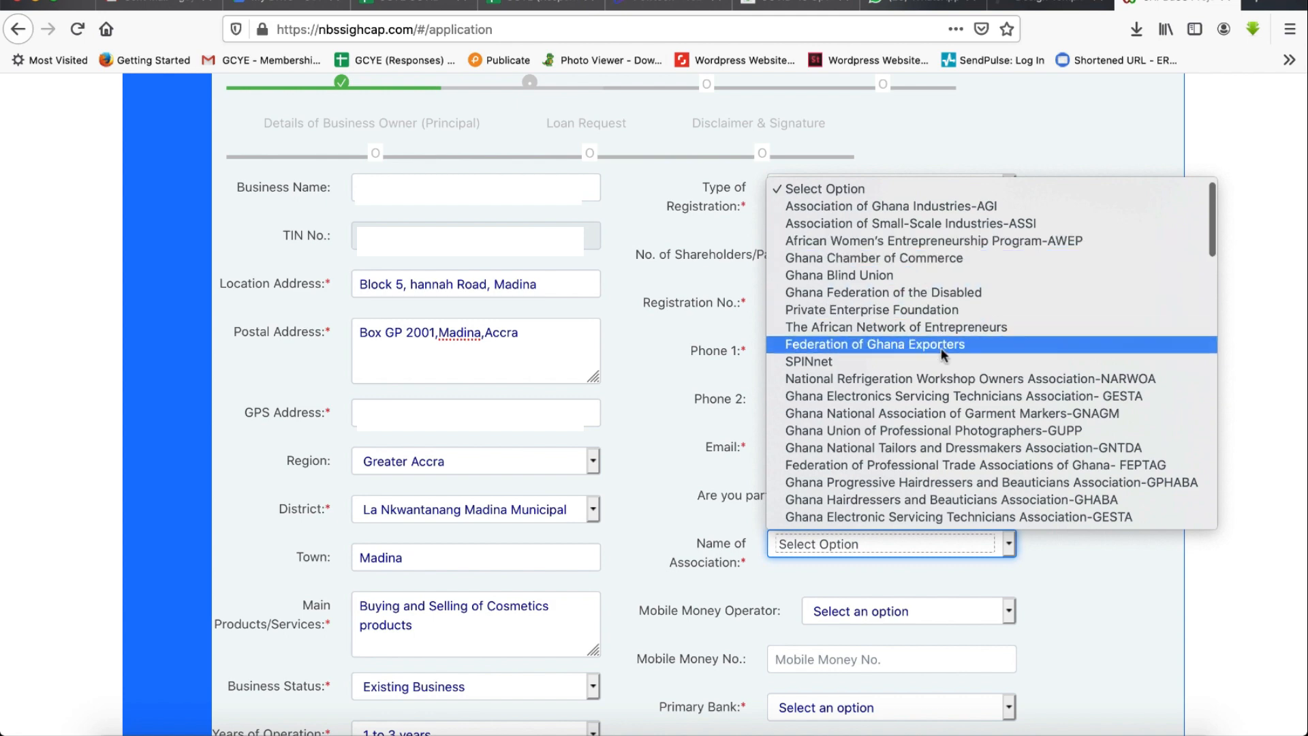
scroll(941, 347, down, 10)
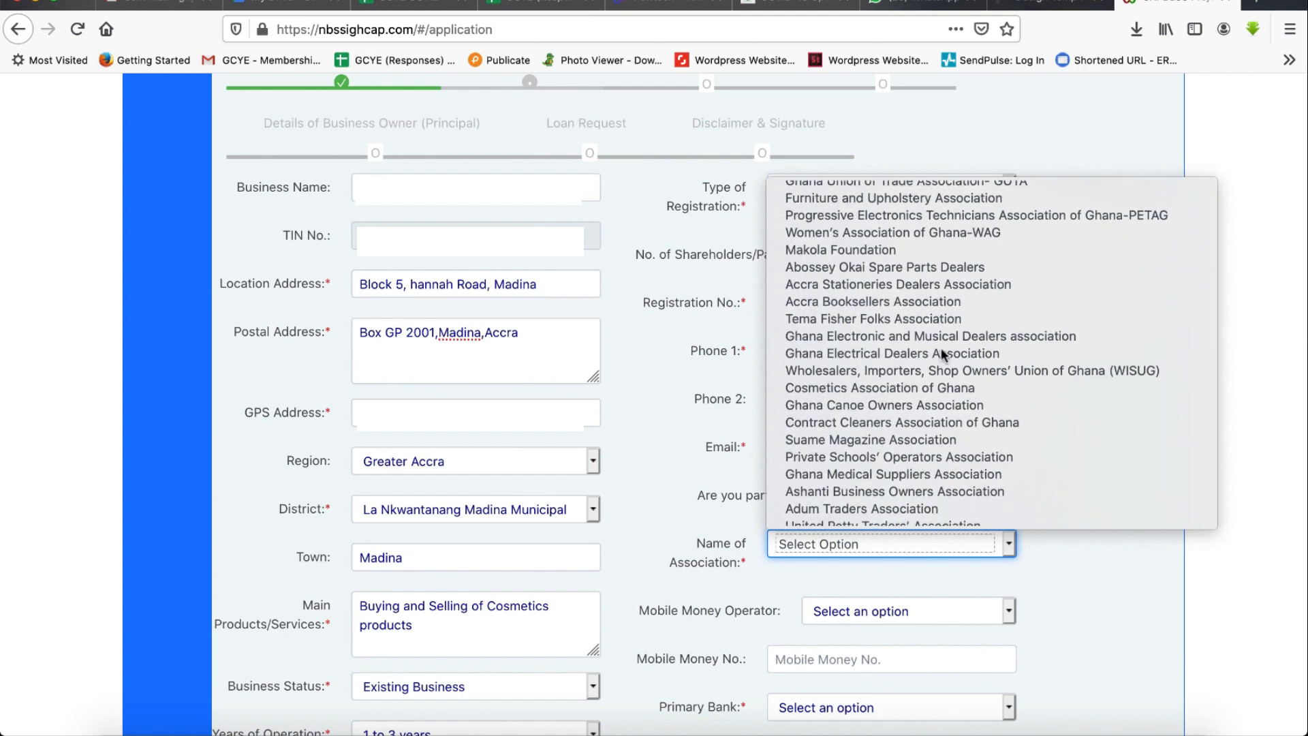
scroll(941, 352, down, 5)
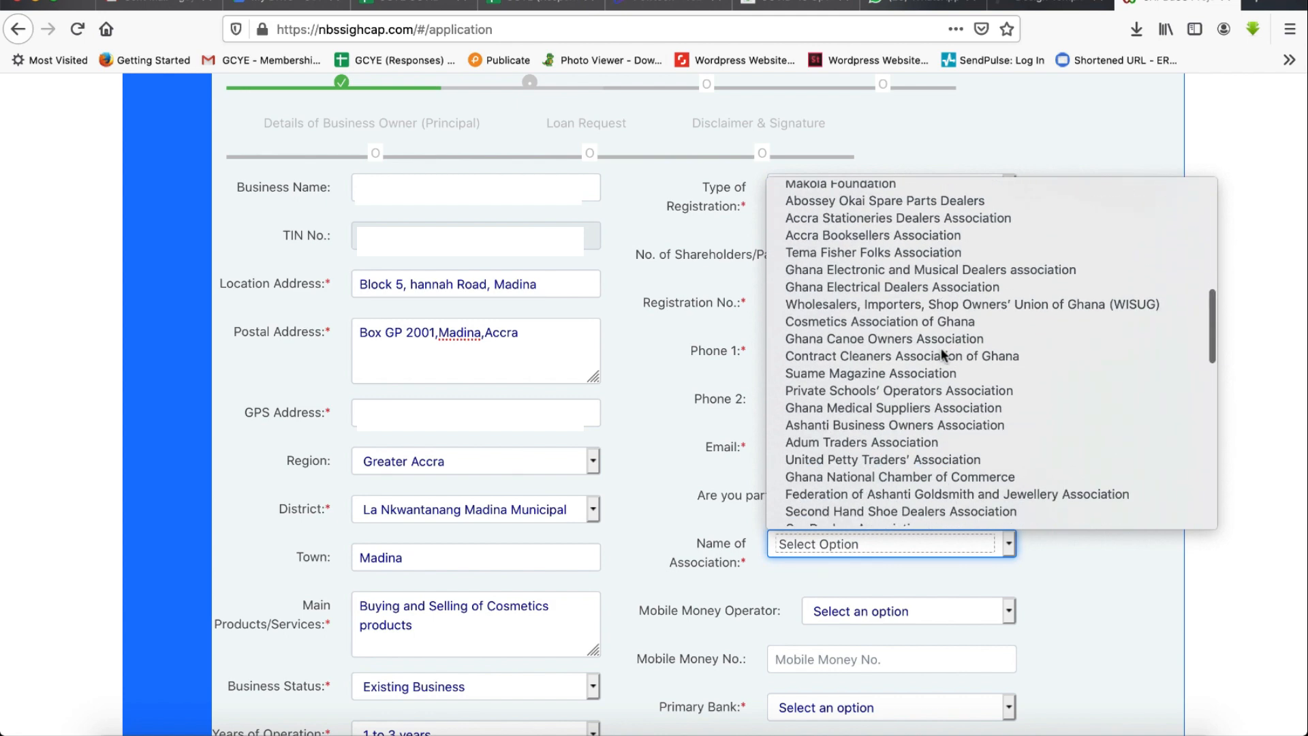
scroll(941, 352, down, 5)
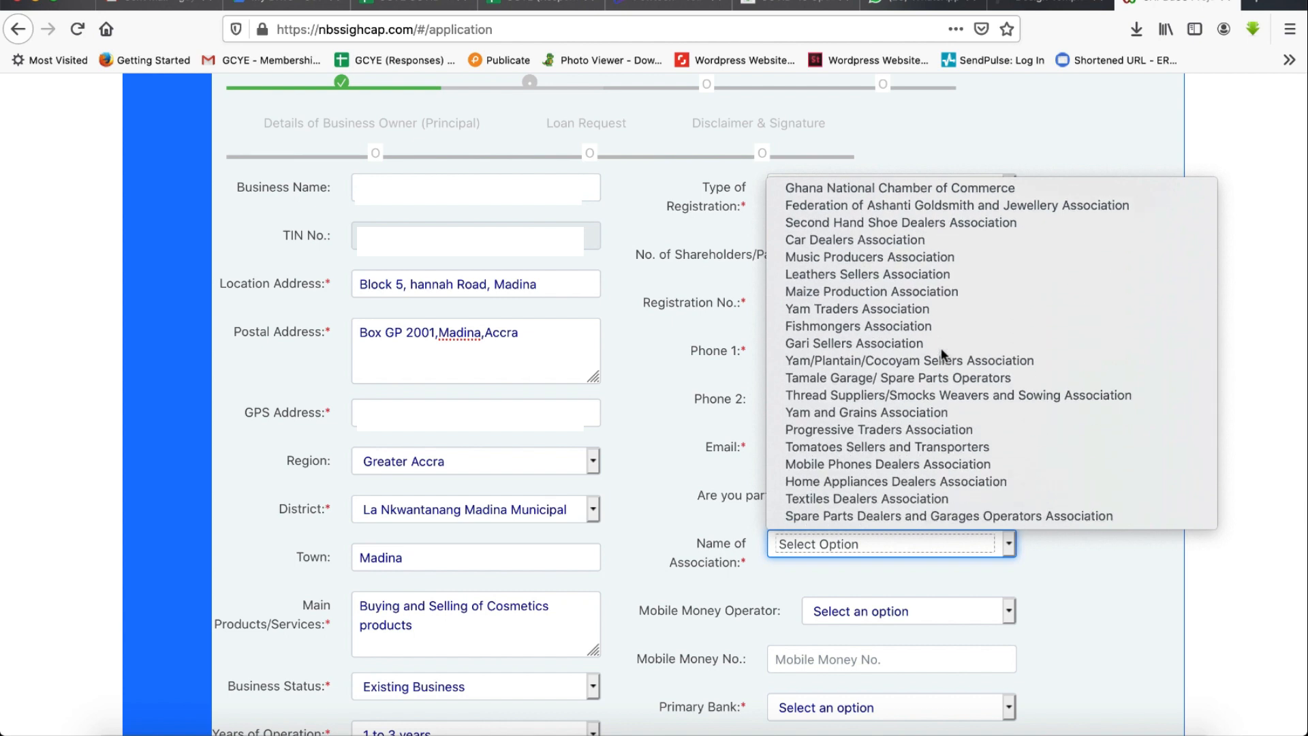
scroll(942, 353, down, 4)
scroll(943, 353, down, 5)
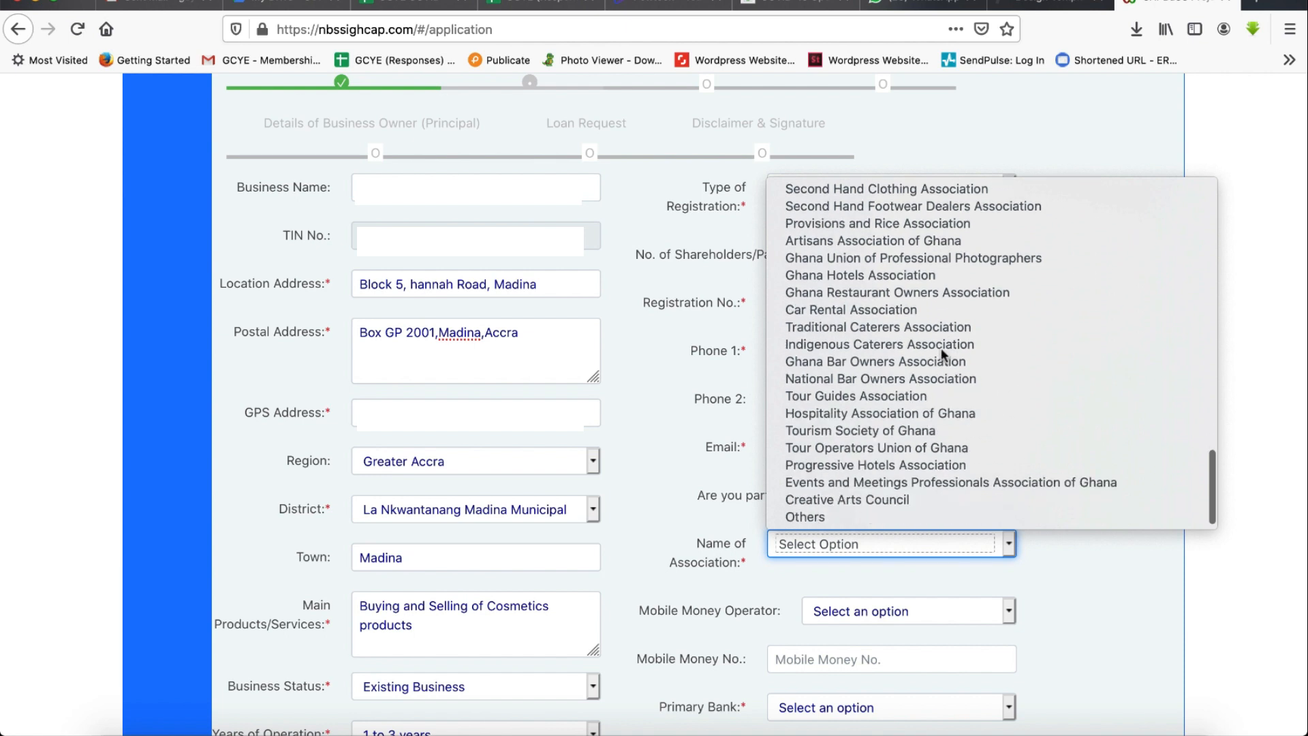
click(817, 518)
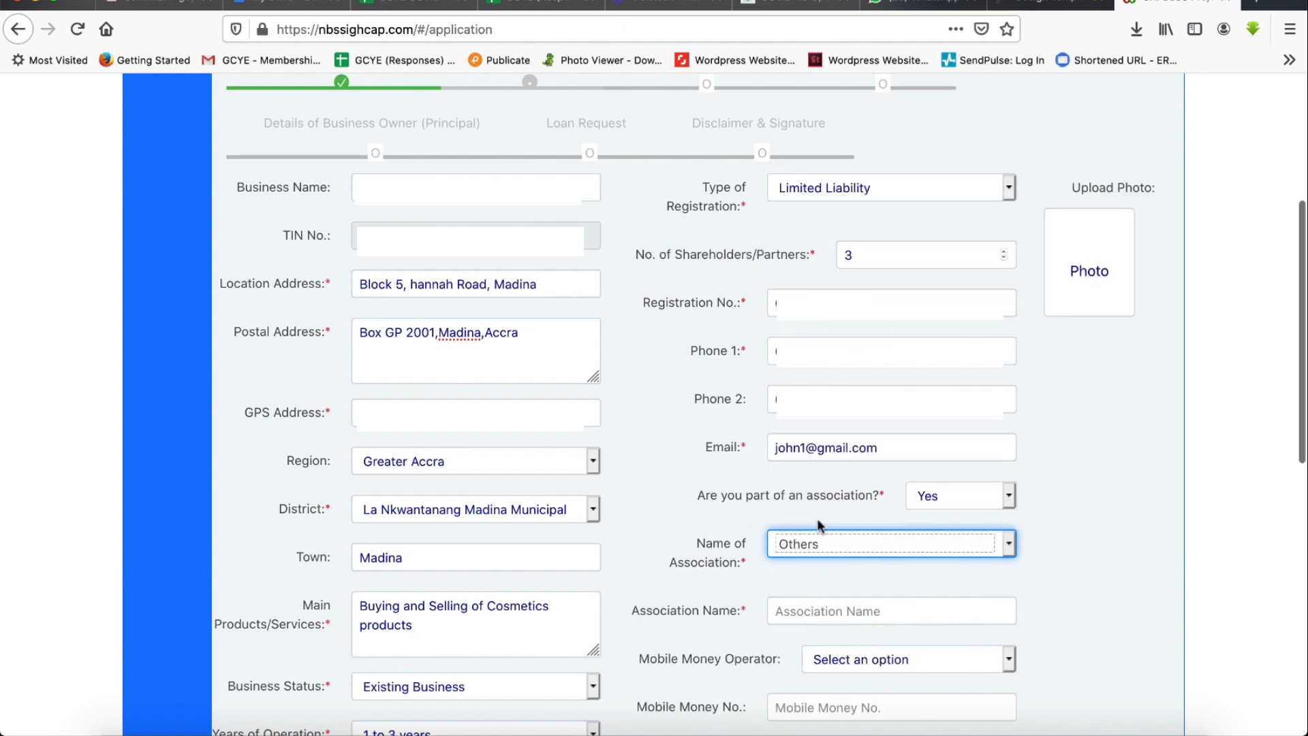
- Enter Ghana Chamber of Young Entrepreneurs as the association name
click(801, 611)
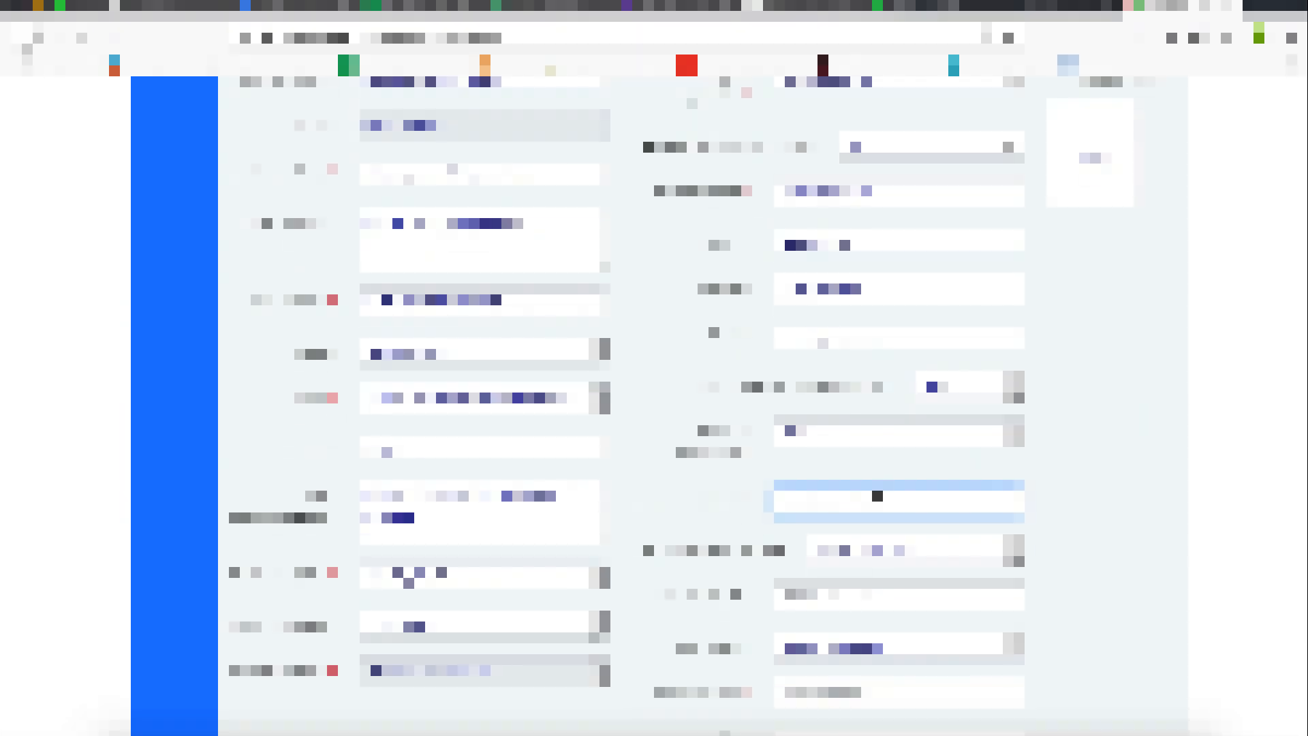
text(Ghana)
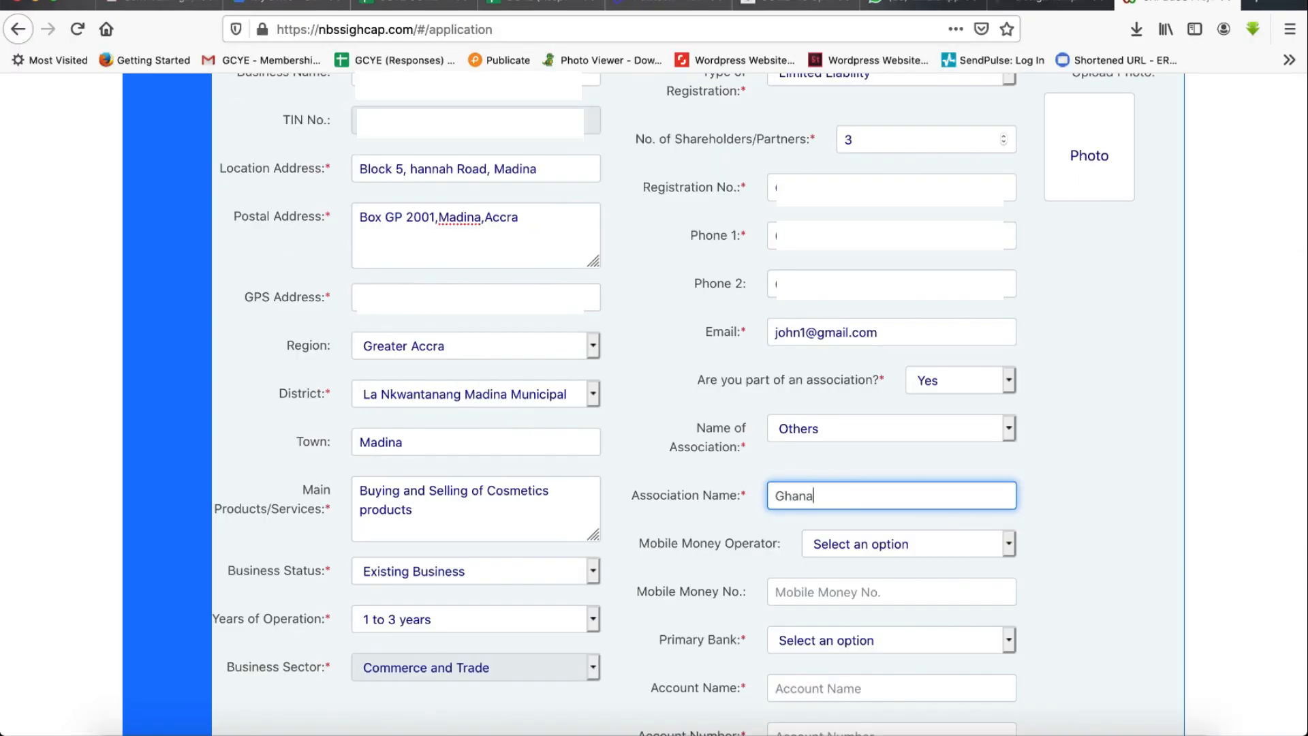
text( Chamber of Young Entrepreneurs)
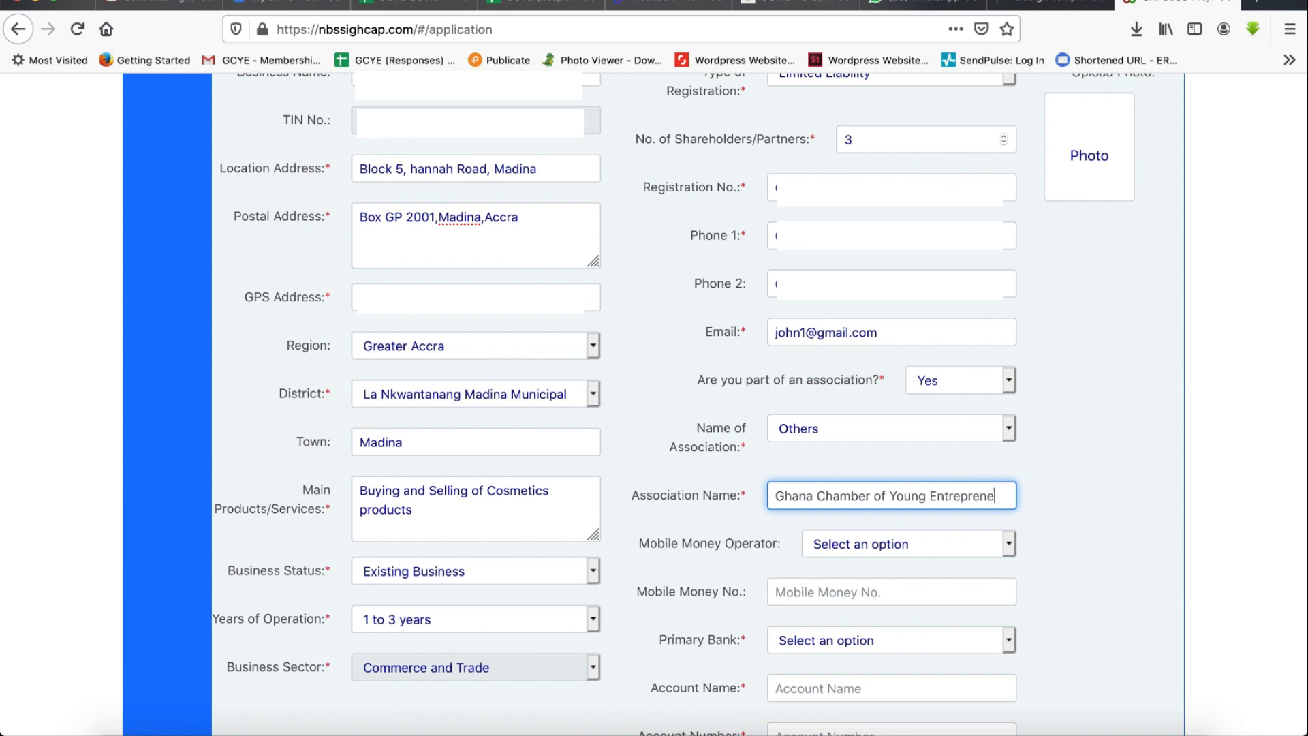
- Choose MTN Momo as the mobile money operator and move to the mobile money number field
scroll(945, 454, down, 3)
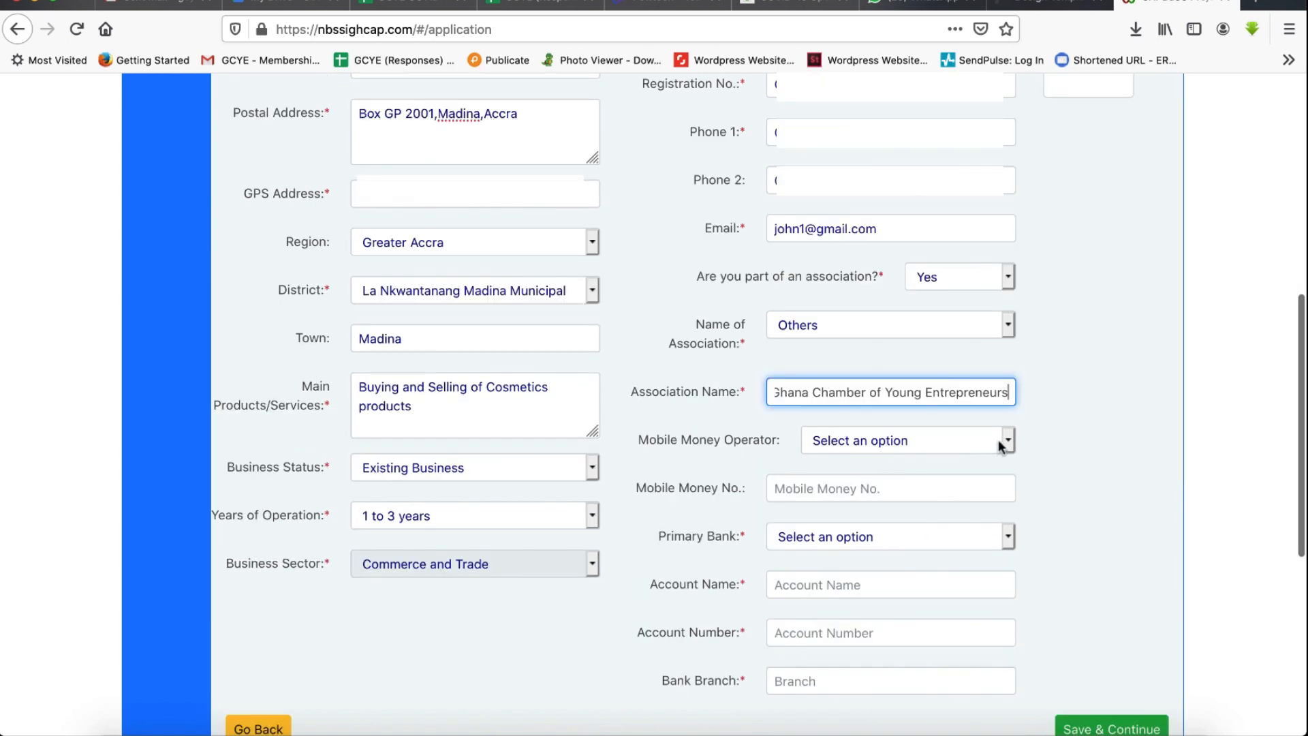
click(1007, 440)
click(844, 457)
click(819, 490)
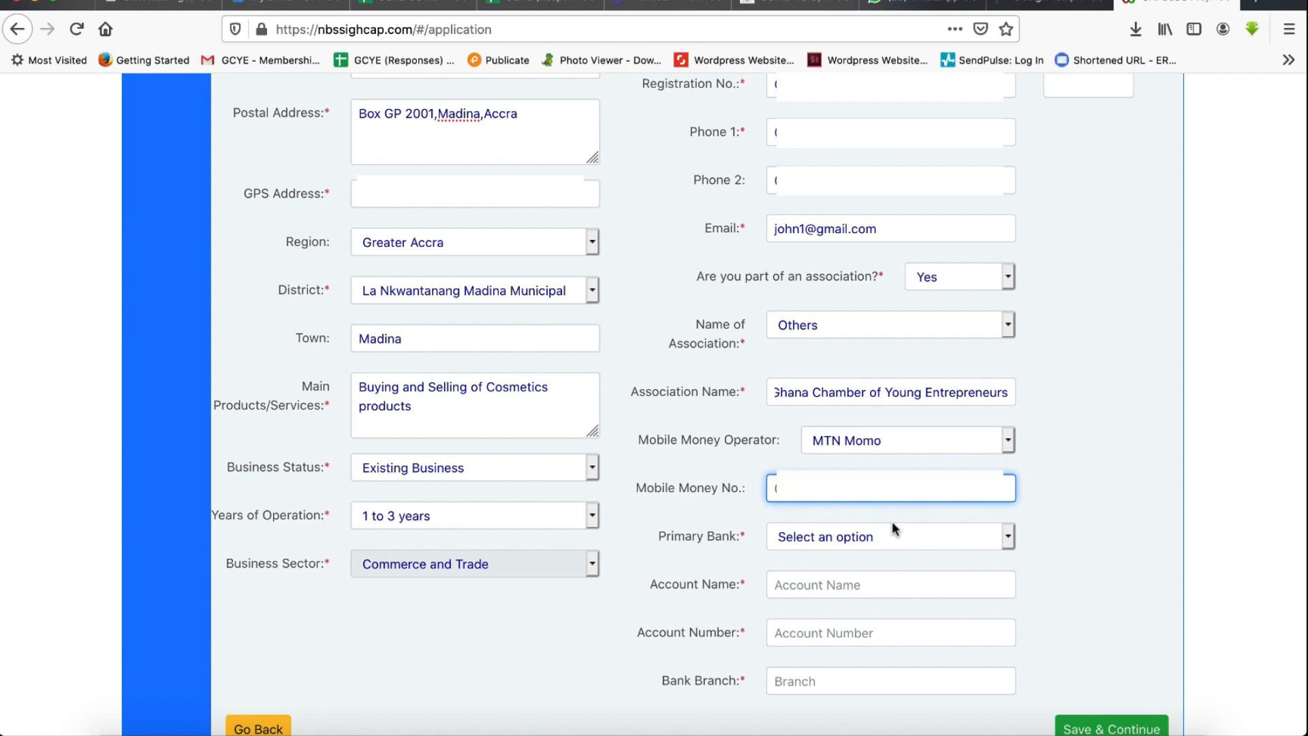
- Set the primary bank to Stanbic Bank Ghana Limited and move on to the account name field
click(1008, 538)
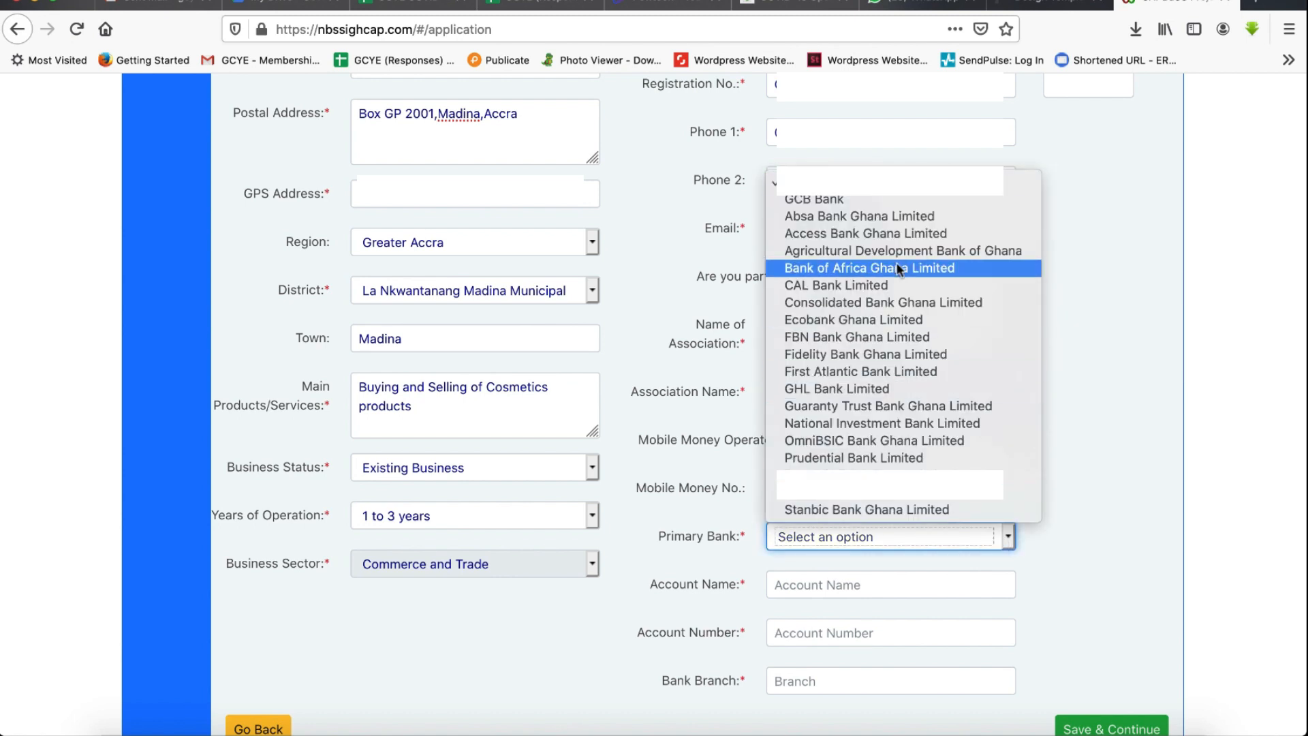
click(916, 201)
click(1008, 536)
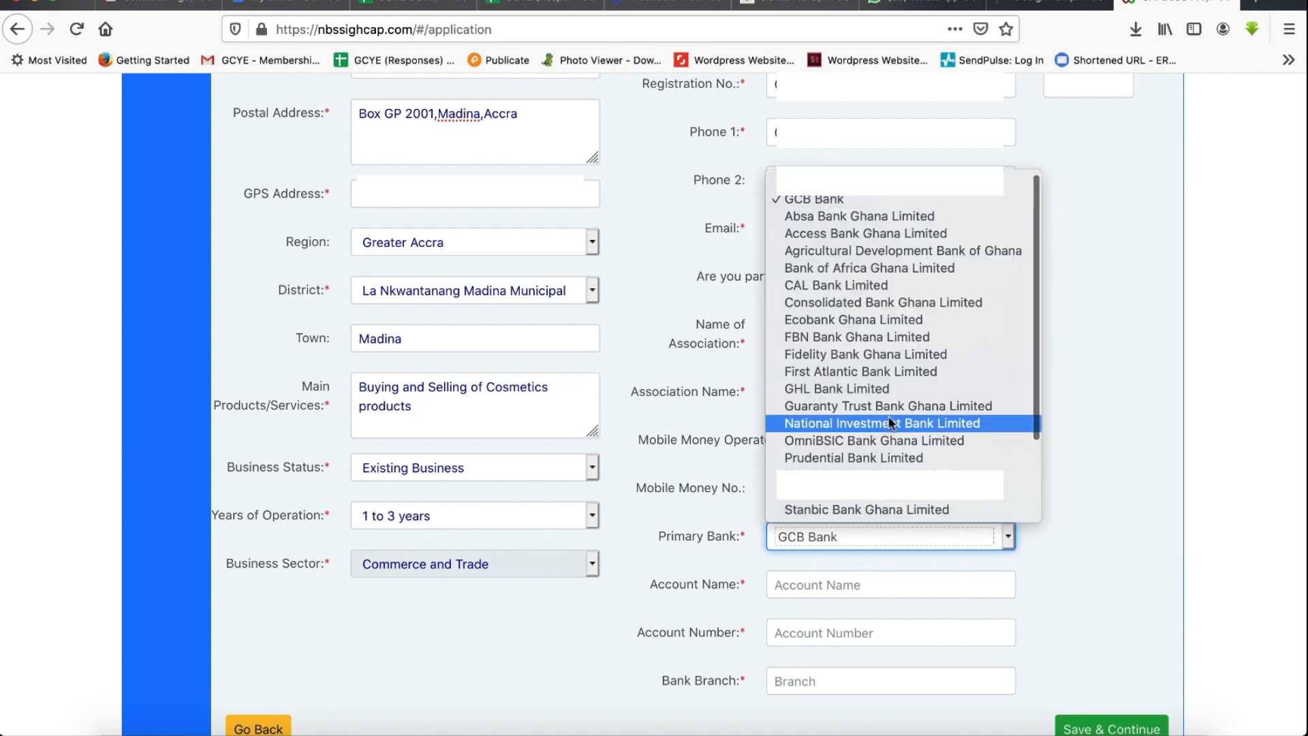
click(912, 510)
click(881, 586)
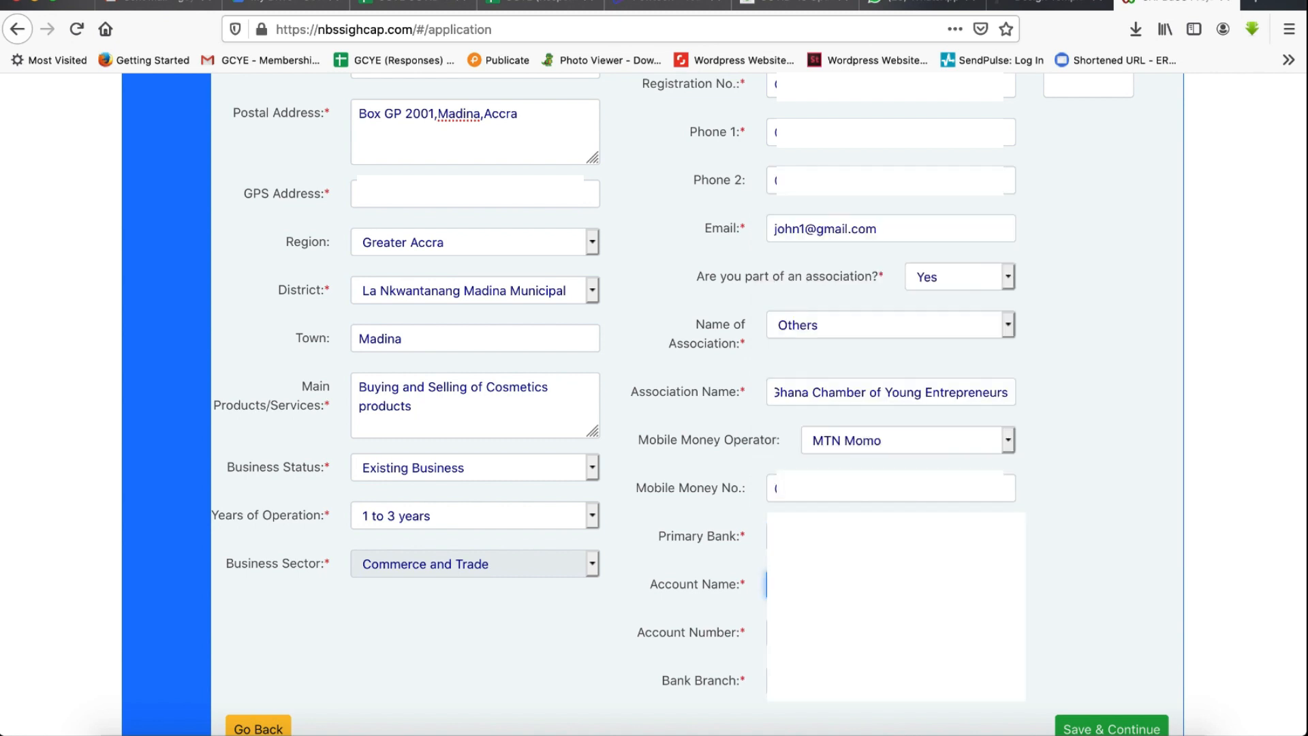
- Upload a business photo from the computer's pictures
scroll(1085, 180, up, 3)
scroll(1085, 180, up, 1)
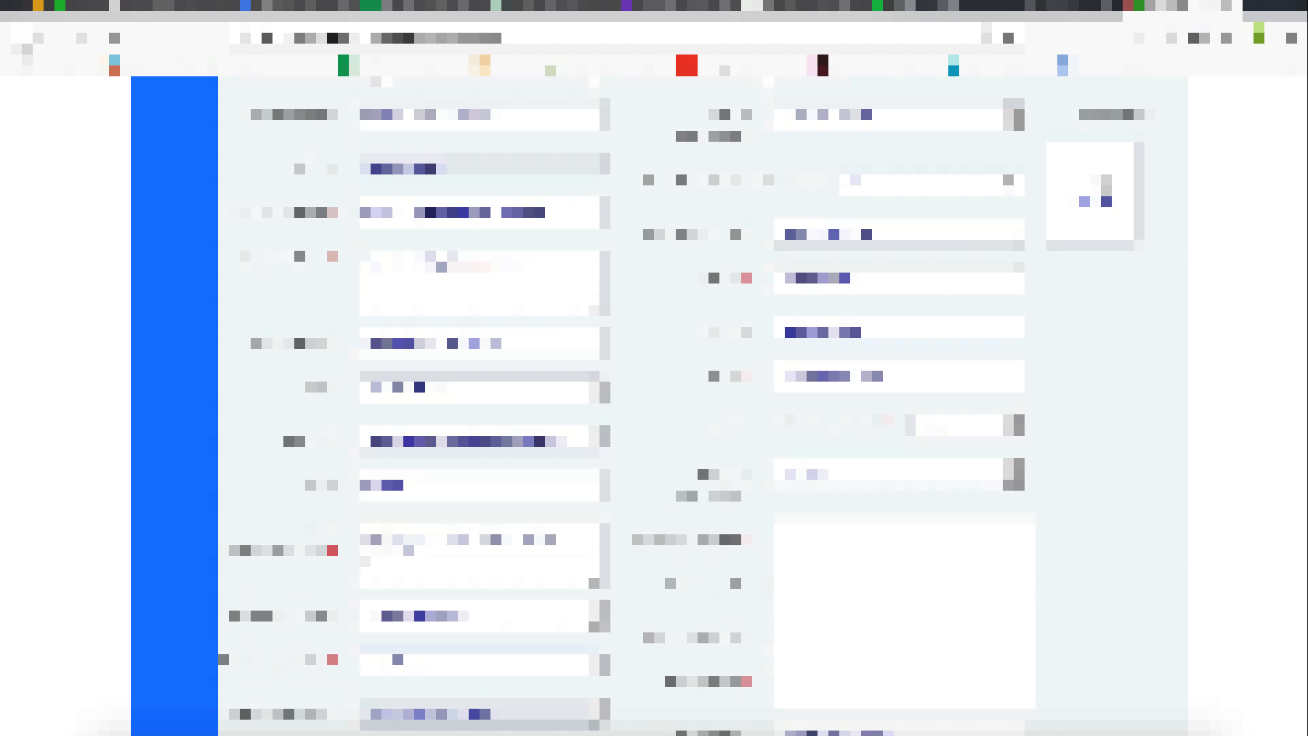
click(1097, 206)
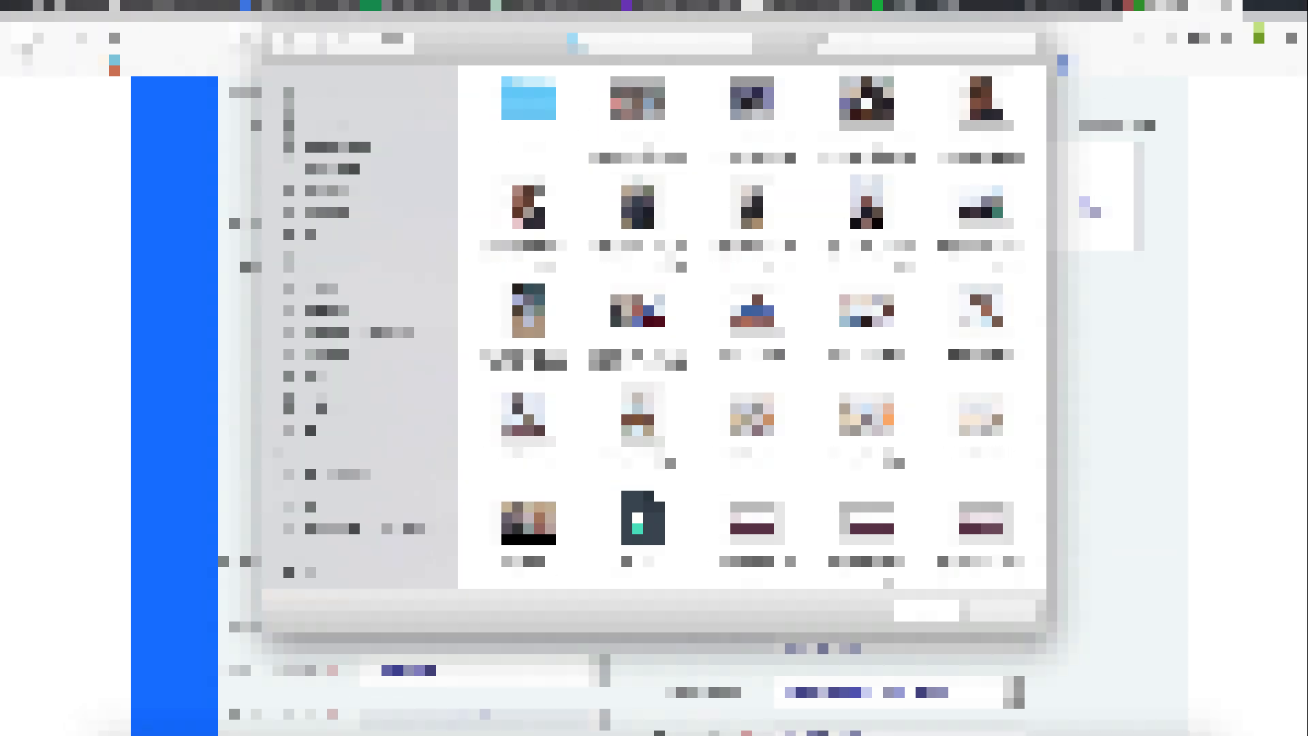
click(559, 219)
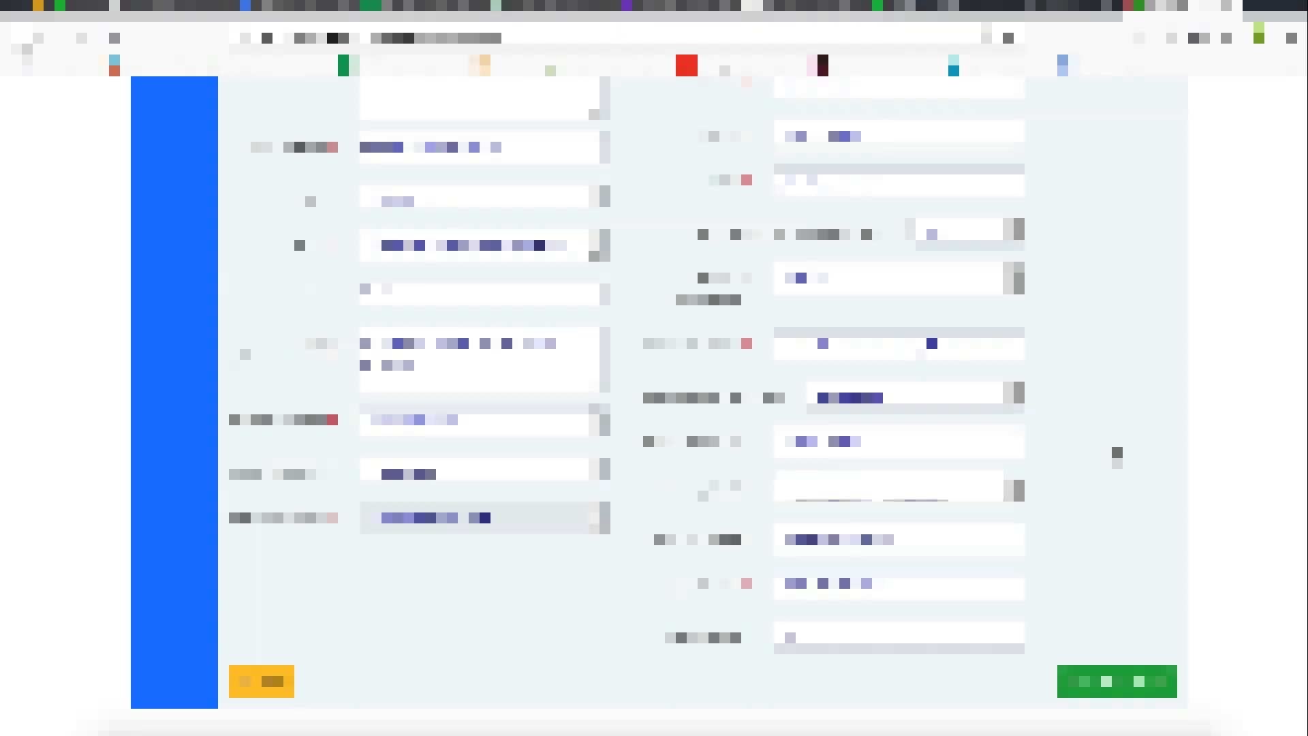
- Set the number of active employees for April 2020 to 6
scroll(1117, 455, up, 1)
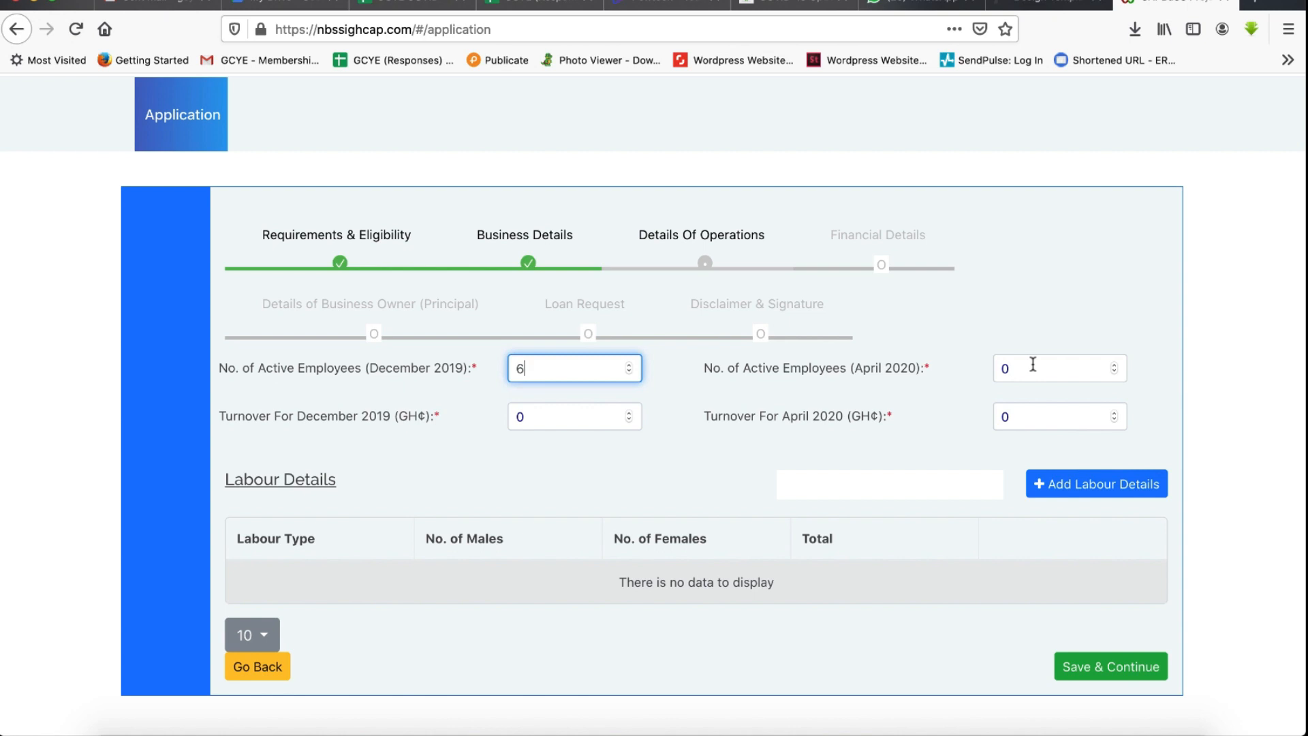
click(1041, 366)
key(BackSpace)
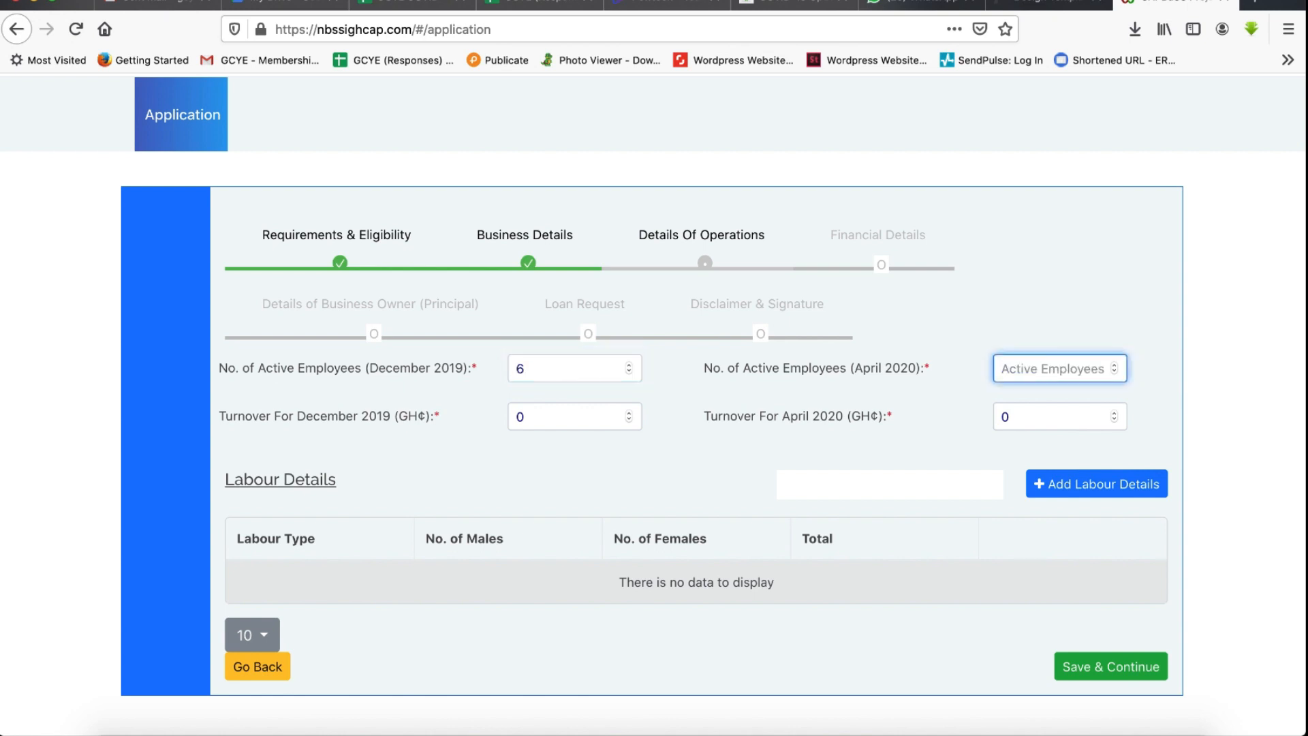
text(6)
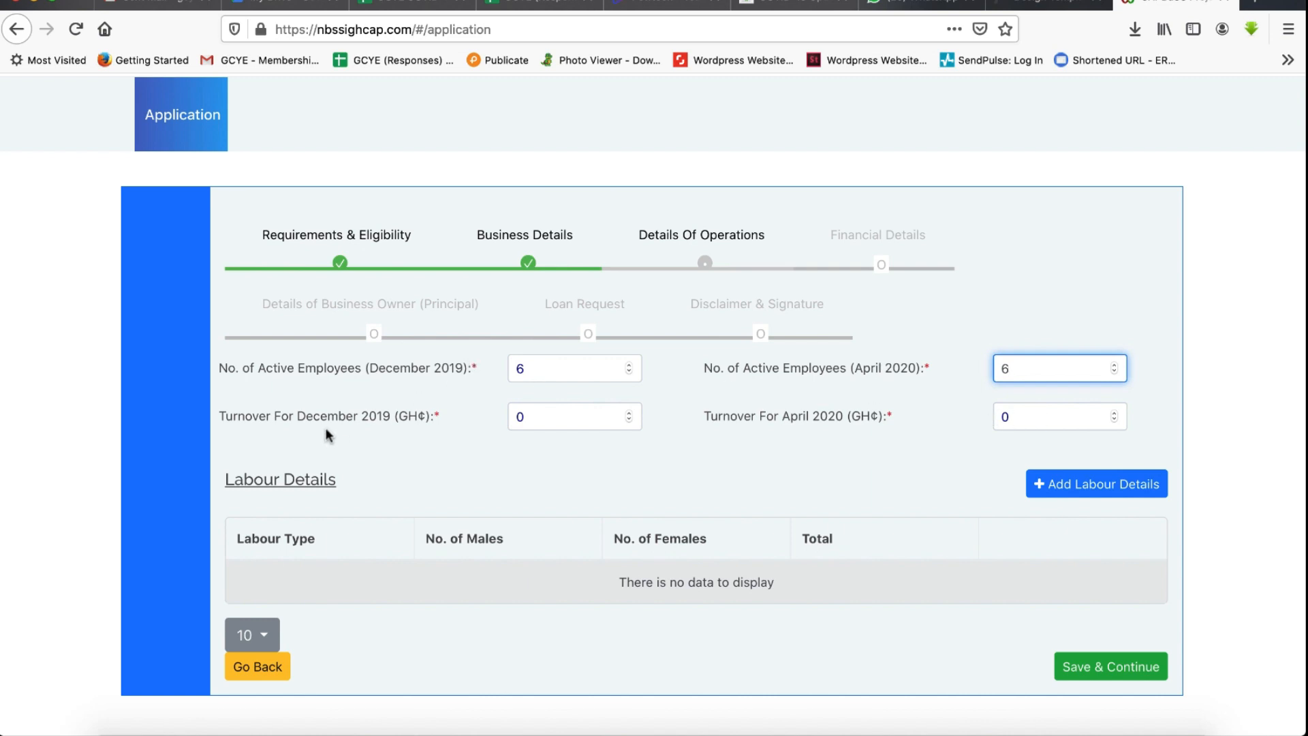
- Set the December 2019 turnover to GH¢15000
click(533, 413)
key(BackSpace)
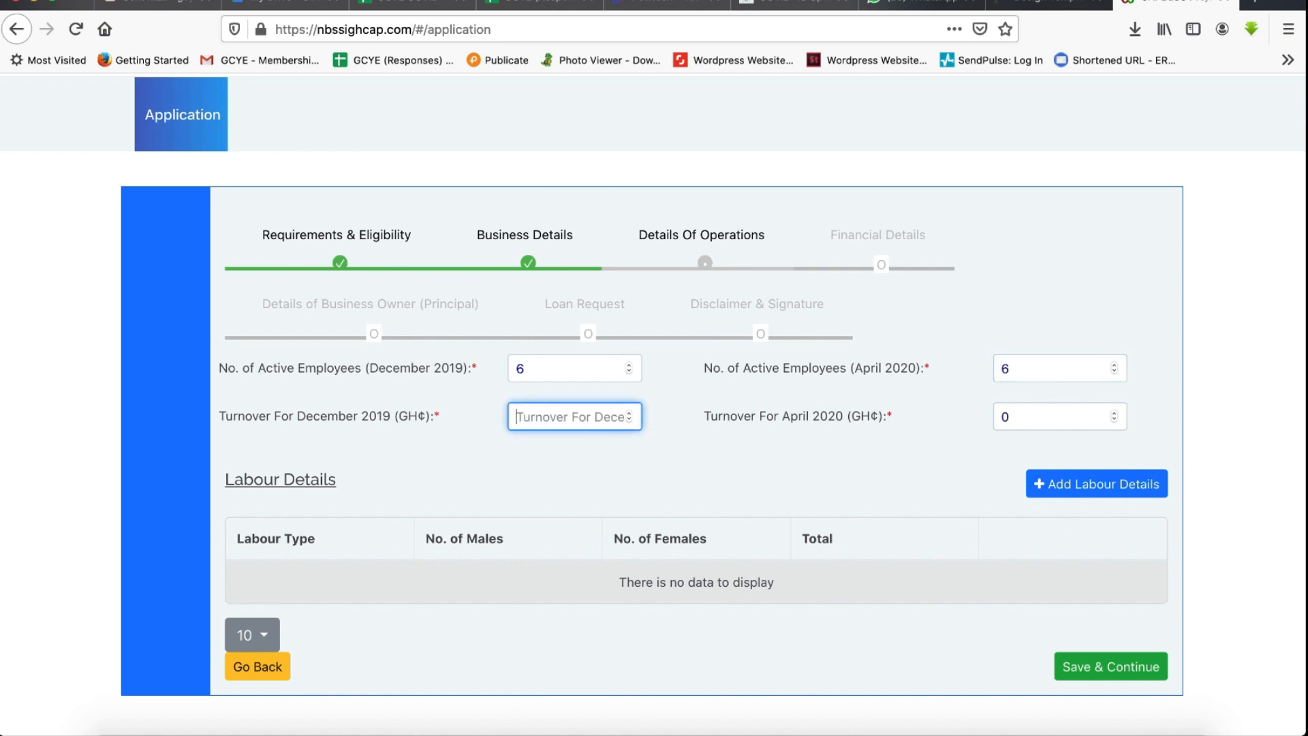
key(BackSpace)
text(150000)
key(BackSpace)
- Enter the April 2020 turnover and save the operations details to continue
click(1014, 413)
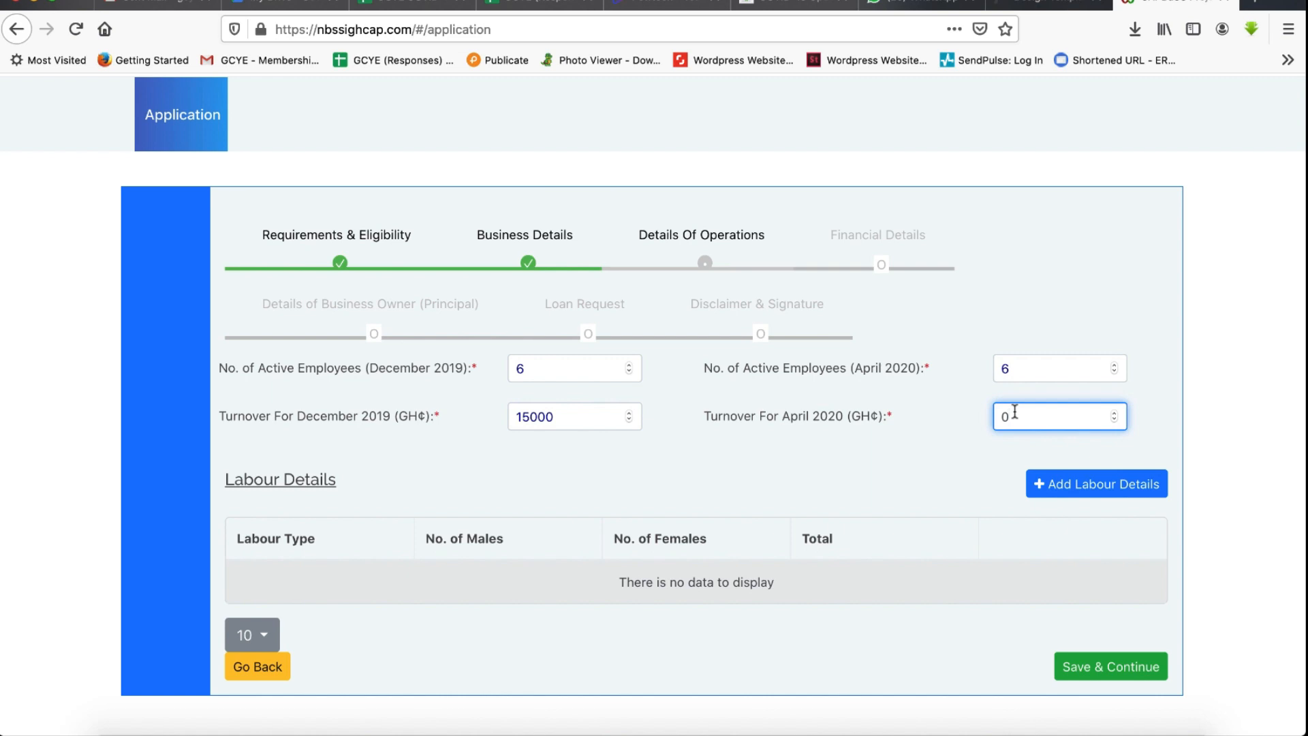
key(BackSpace)
text(5000)
key(BackSpace)
key(BackSpace)
key(BackSpace)
key(BackSpace)
text(5000)
click(1115, 670)
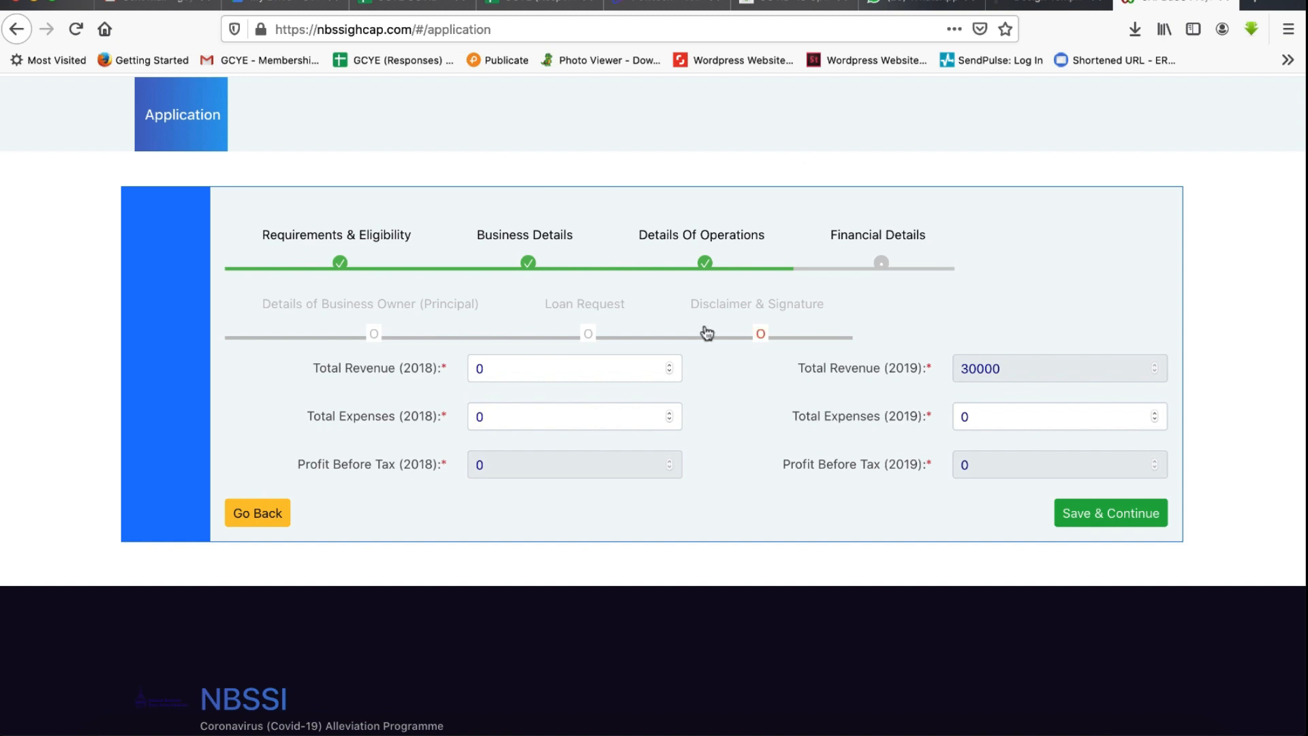
- Set the 2018 total revenue to 60000 and the 2018 total expenses to 47000
click(489, 374)
text(60000)
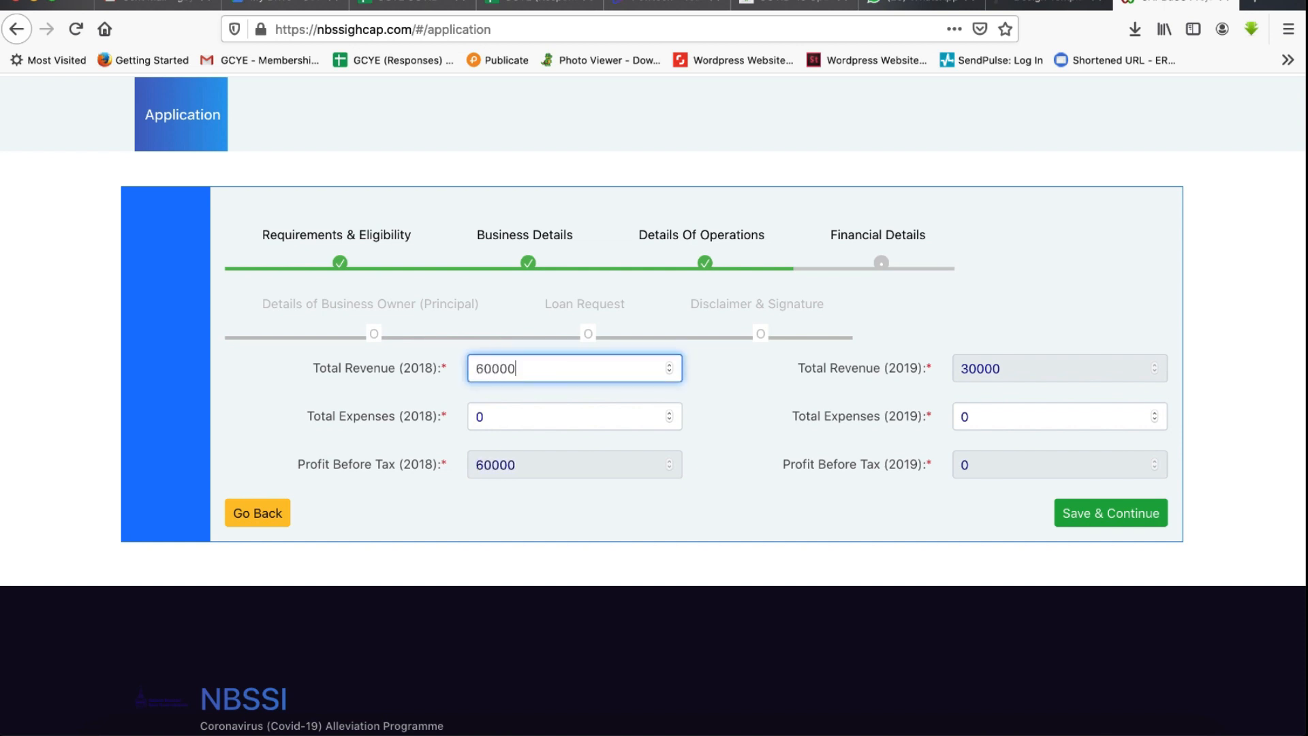
click(515, 415)
key(BackSpace)
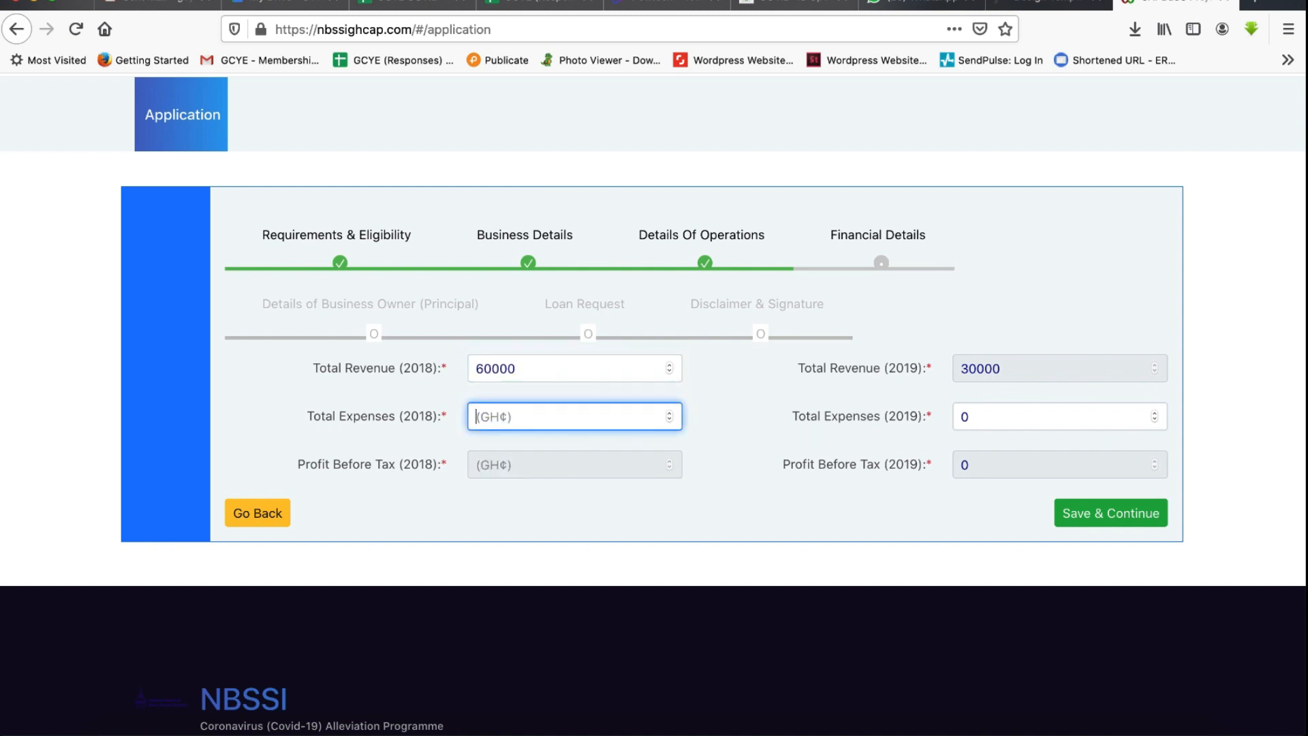
text(47000)
- Set the 2019 total expenses to 15200 and save the financial details to continue
click(1059, 416)
key(BackSpace)
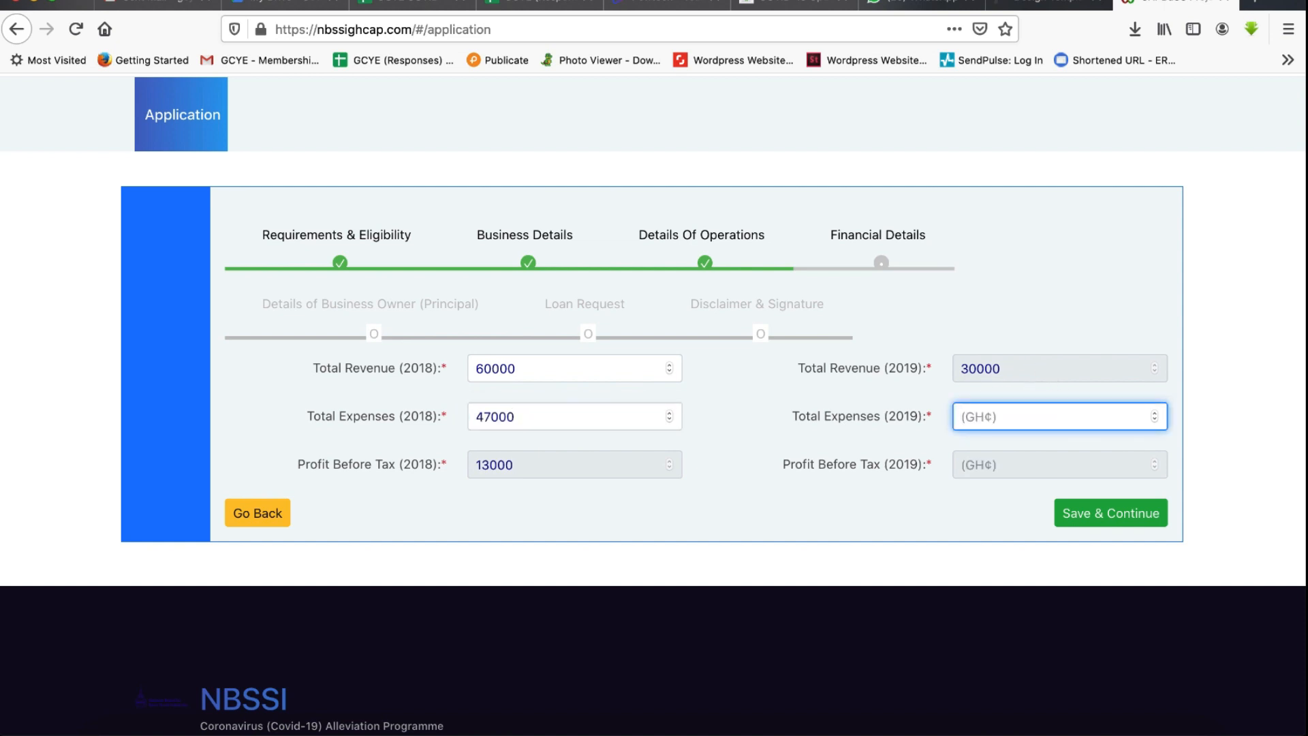
text(15200)
click(1120, 515)
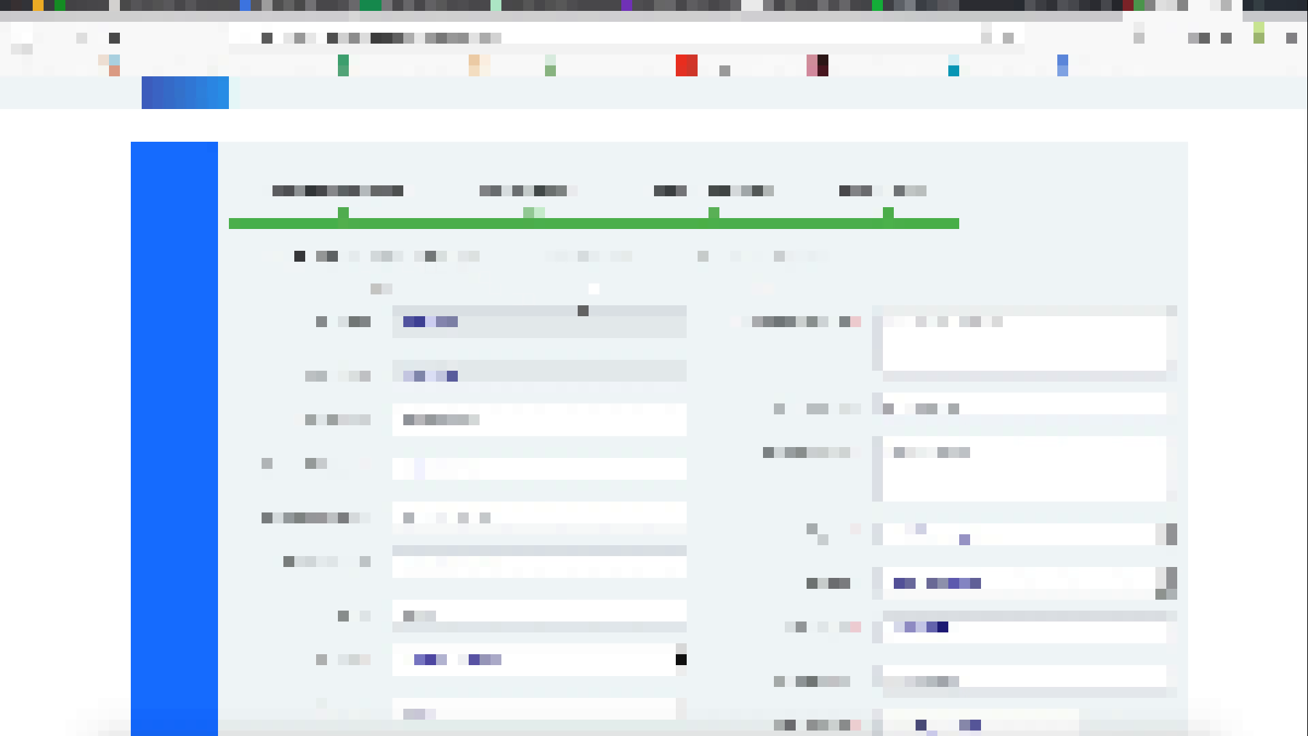
- Enter Madina as the owner's town and set the marital status to Married
scroll(670, 343, down, 1)
scroll(670, 344, down, 1)
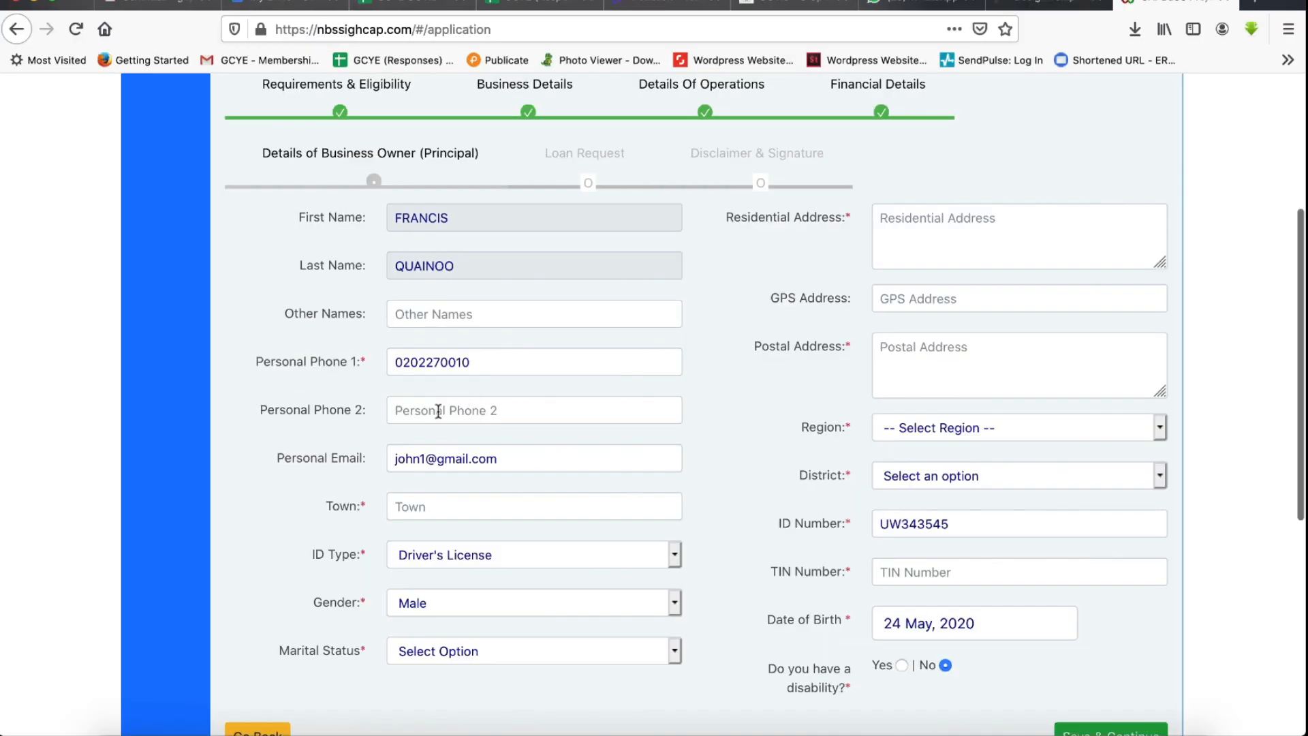
scroll(480, 410, down, 3)
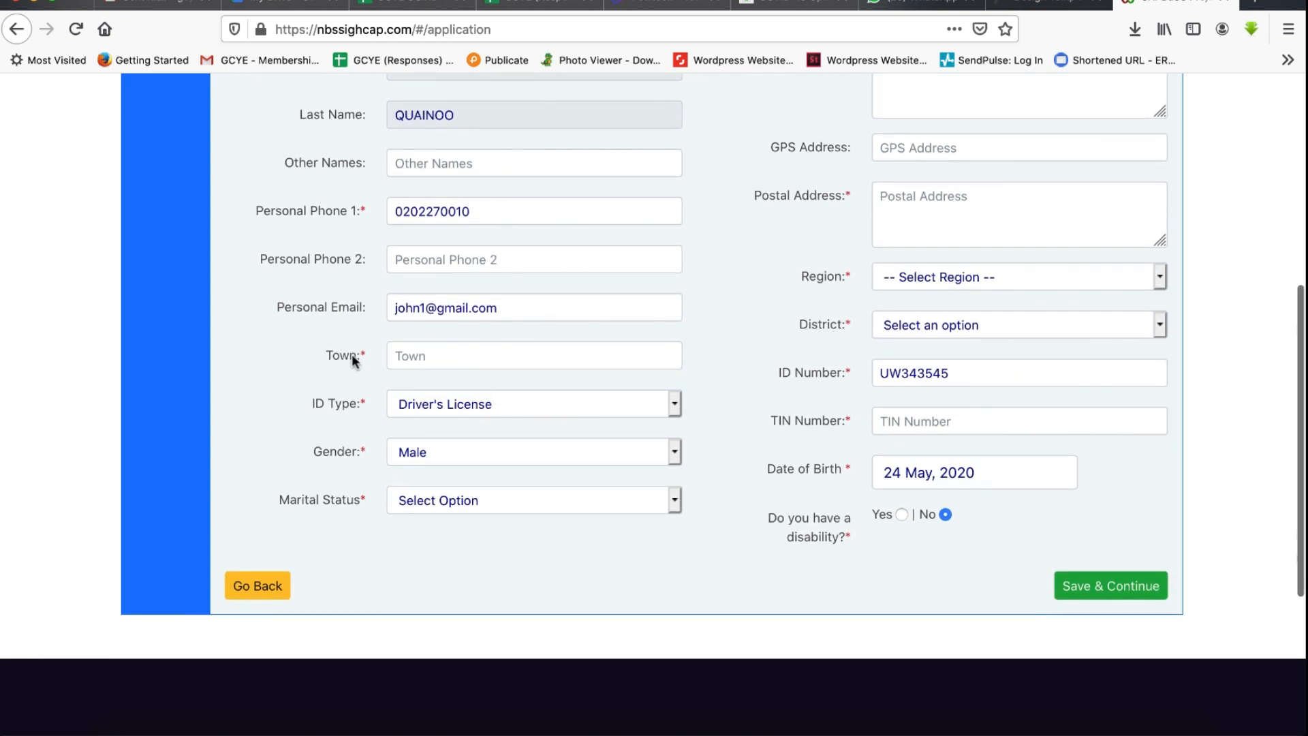
click(419, 352)
text(Madi)
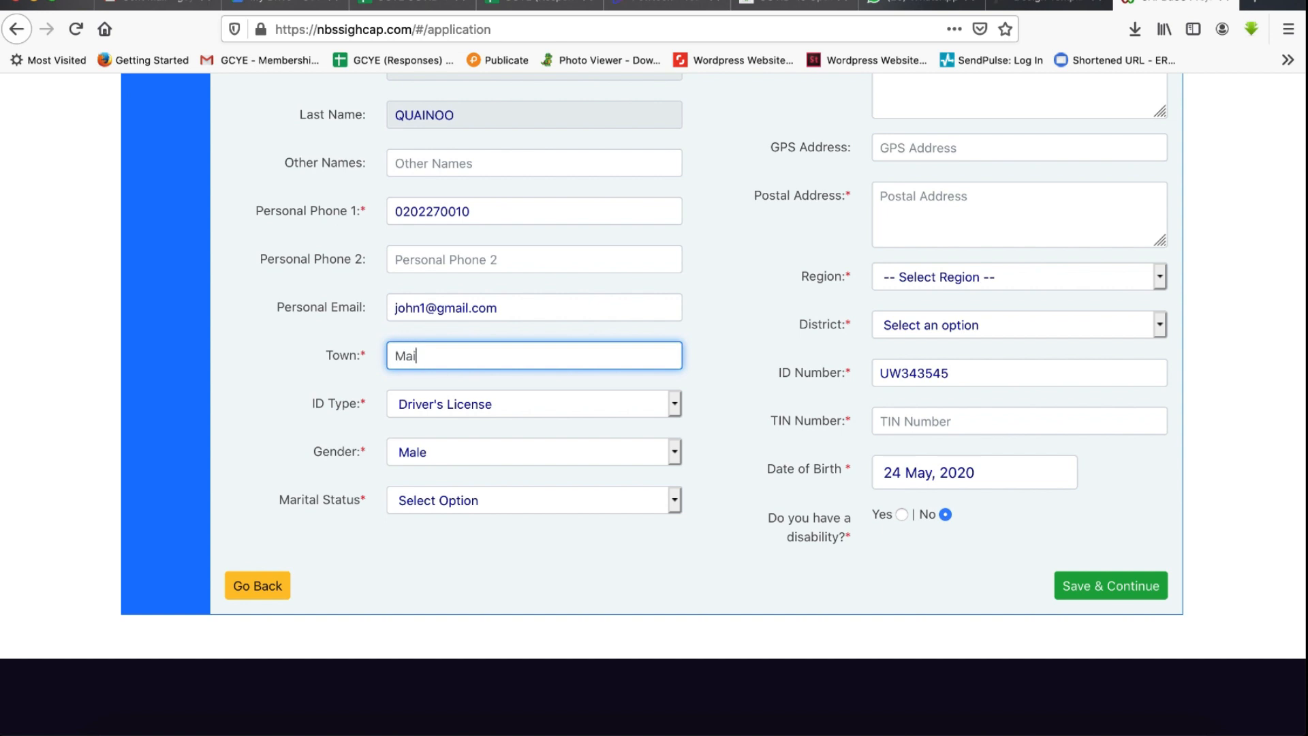
text(n)
key(BackSpace)
key(BackSpace)
text(dina)
click(545, 499)
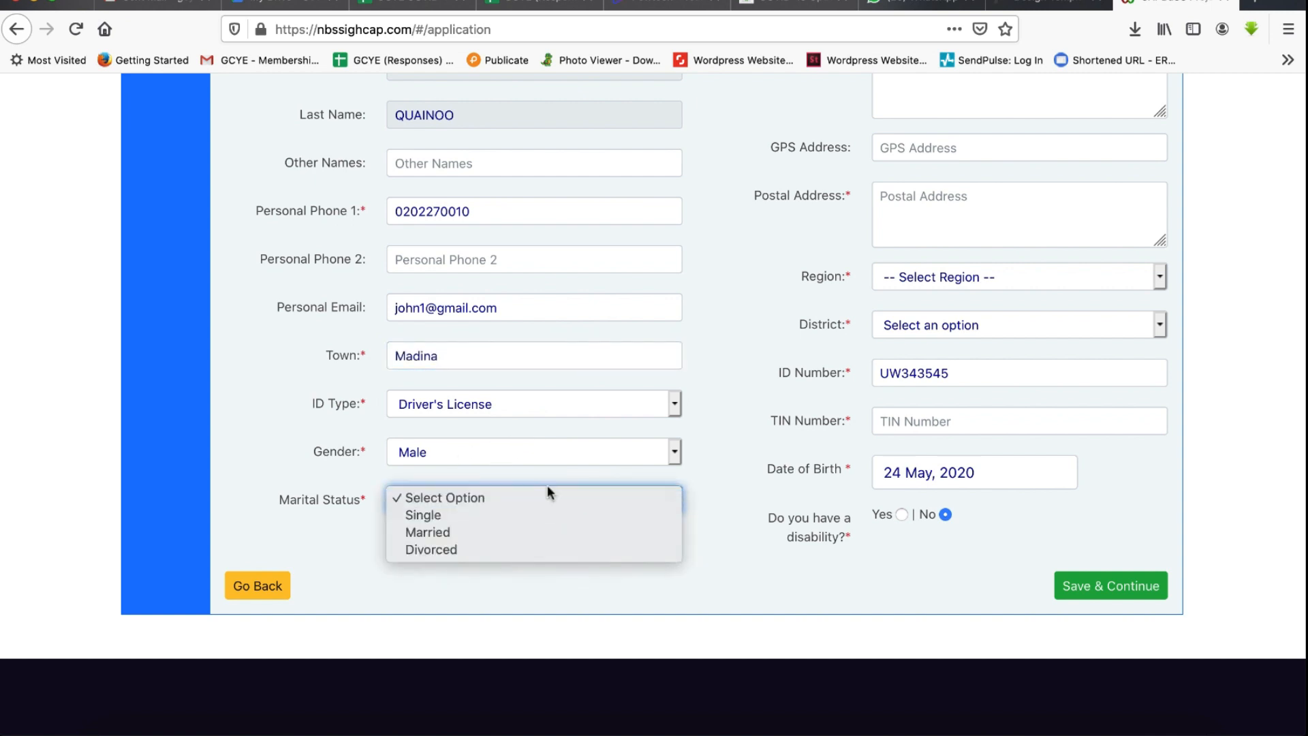
click(479, 531)
scroll(984, 355, up, 3)
scroll(984, 355, up, 1)
click(1005, 307)
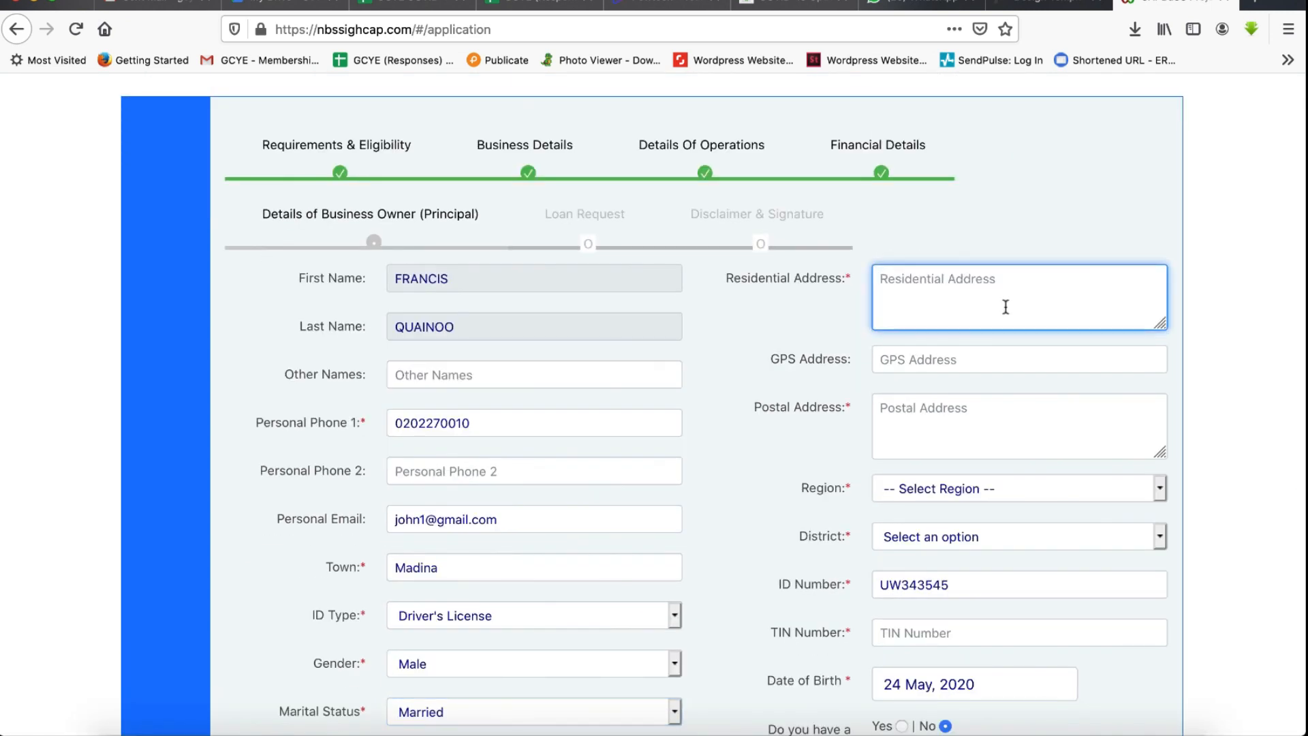
click(970, 349)
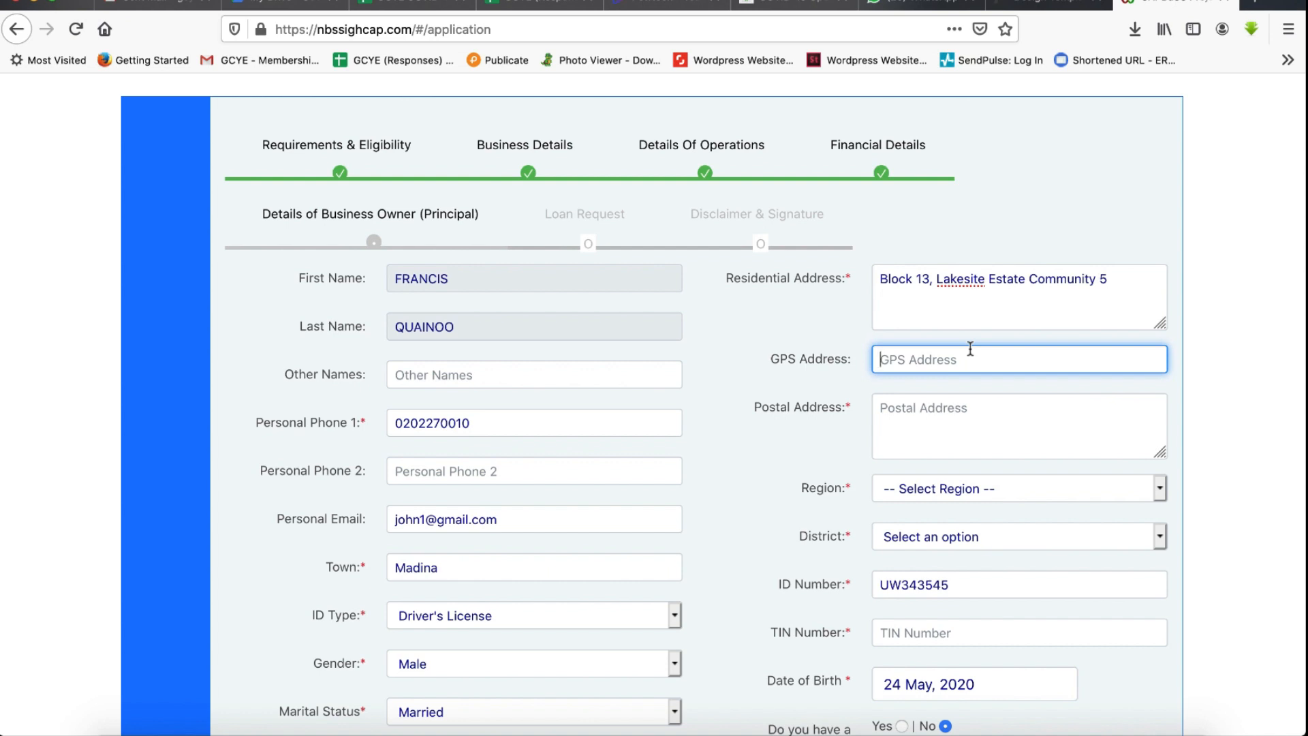
text(9.61)
key(BackSpace)
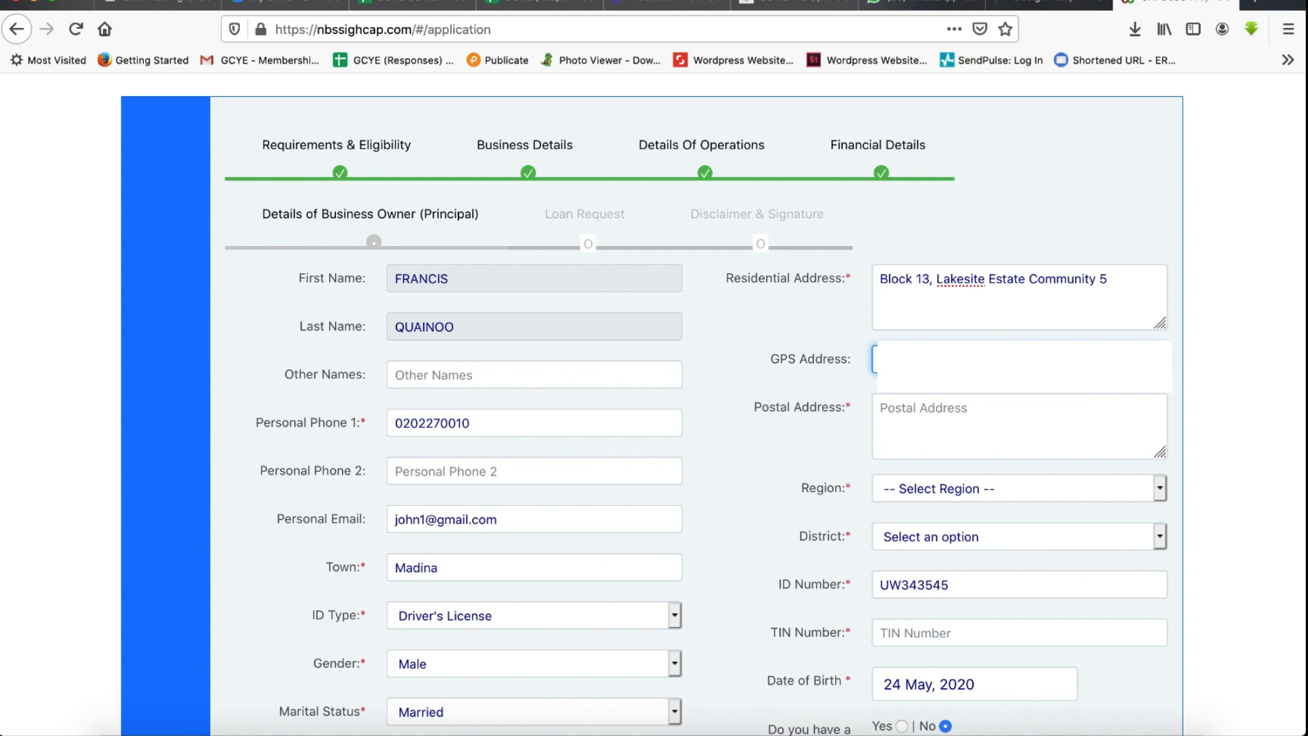
click(1016, 410)
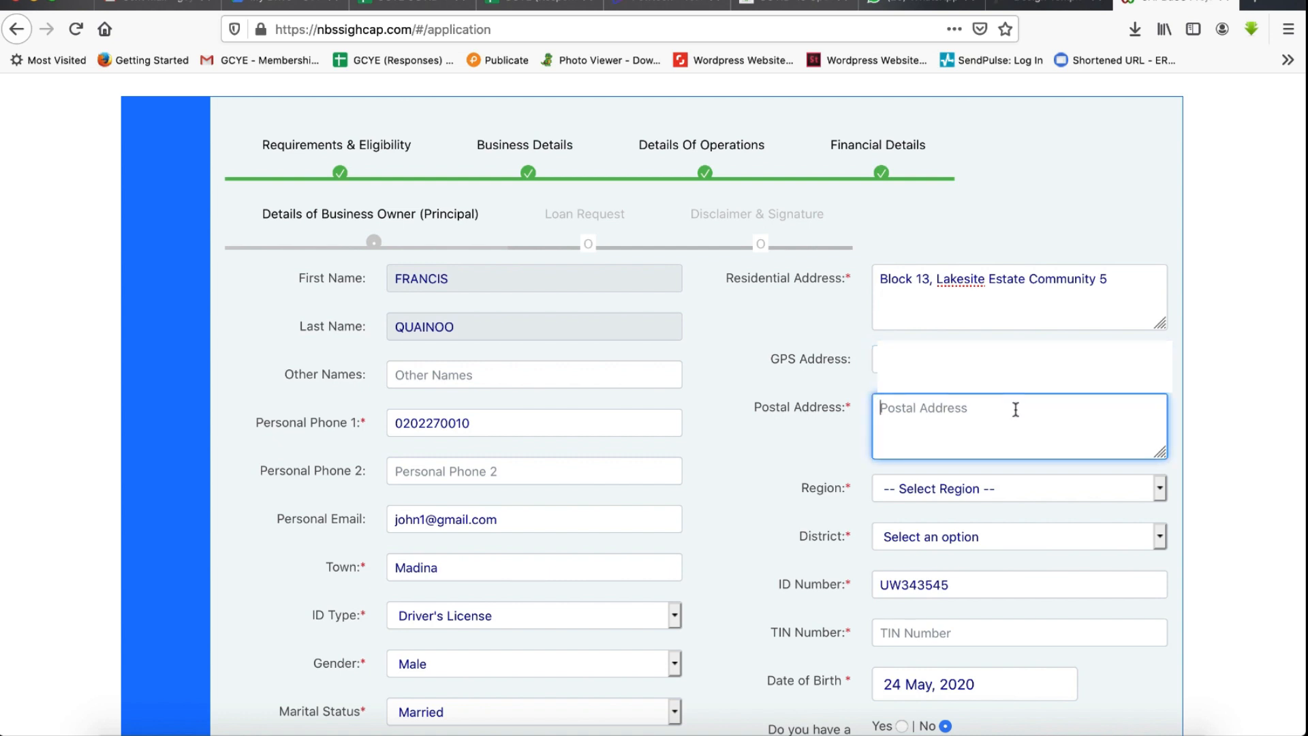
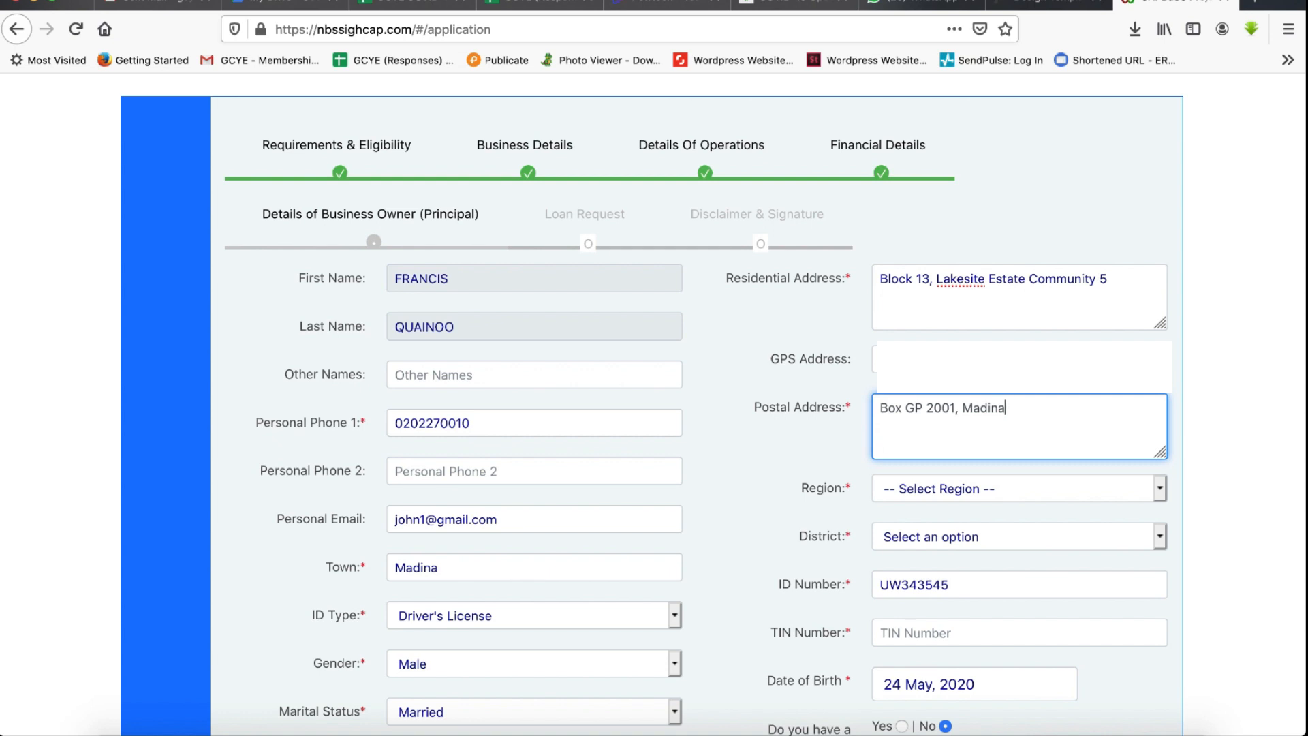
- Set the owner's district to La Nkwantanang Madina Municipal
scroll(1146, 492, down, 1)
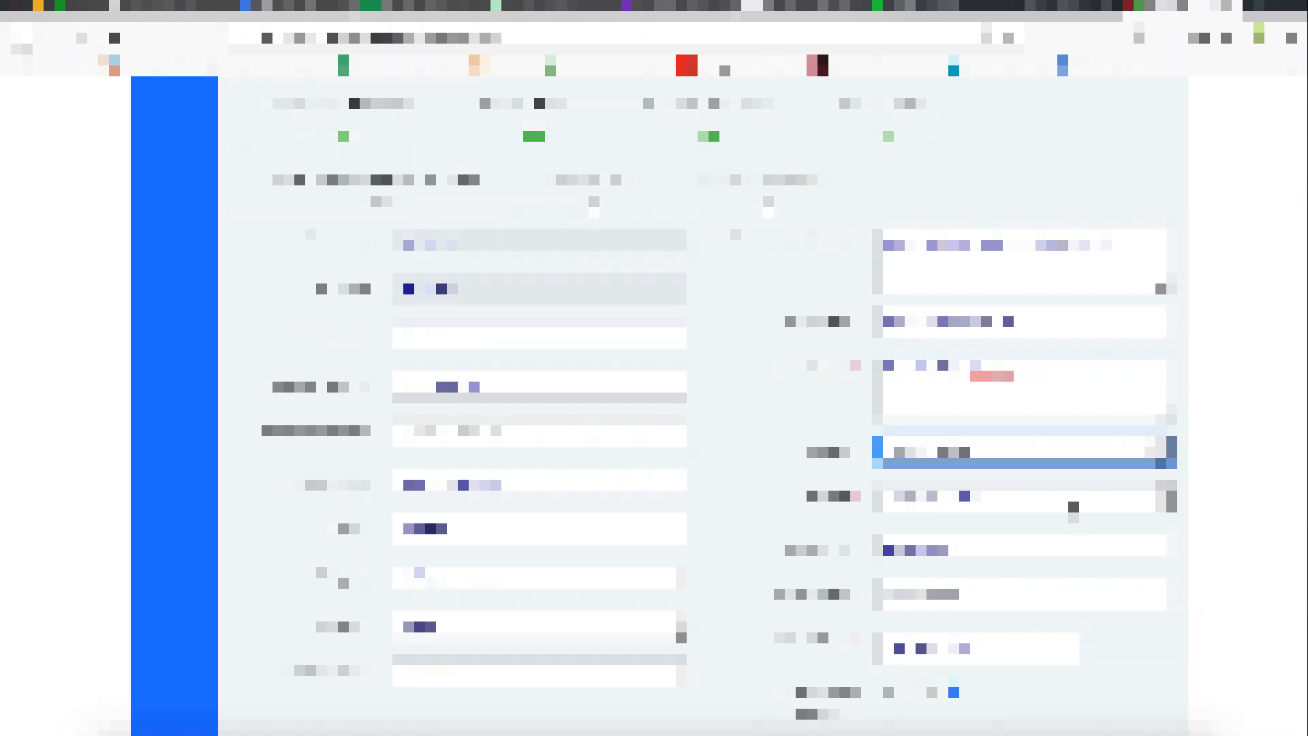
click(1063, 499)
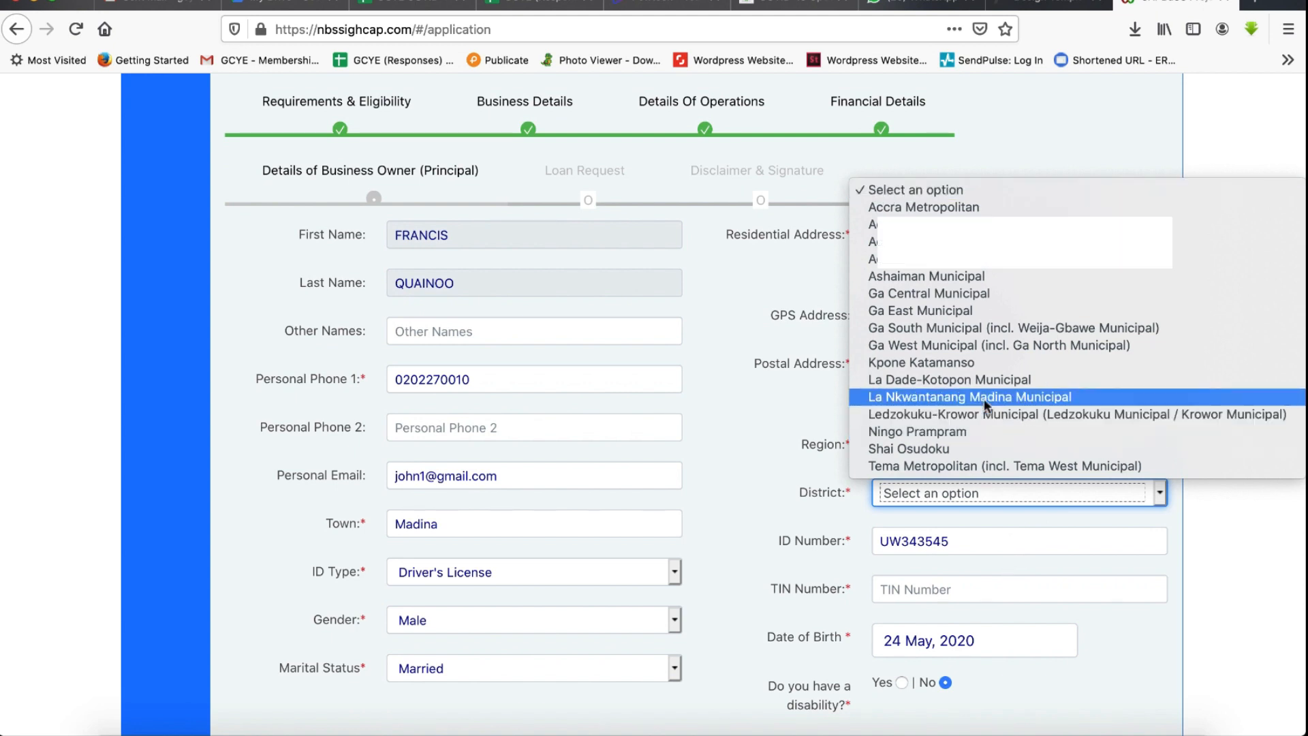
click(983, 398)
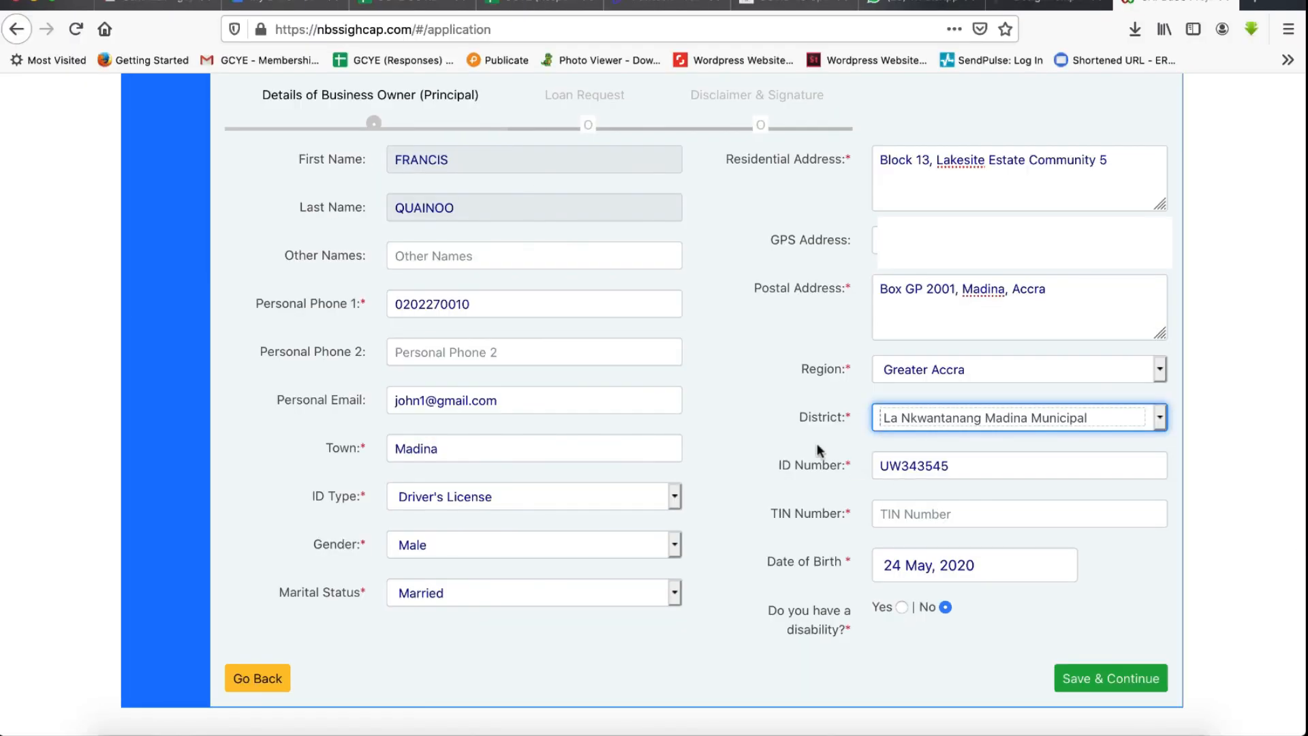
click(935, 513)
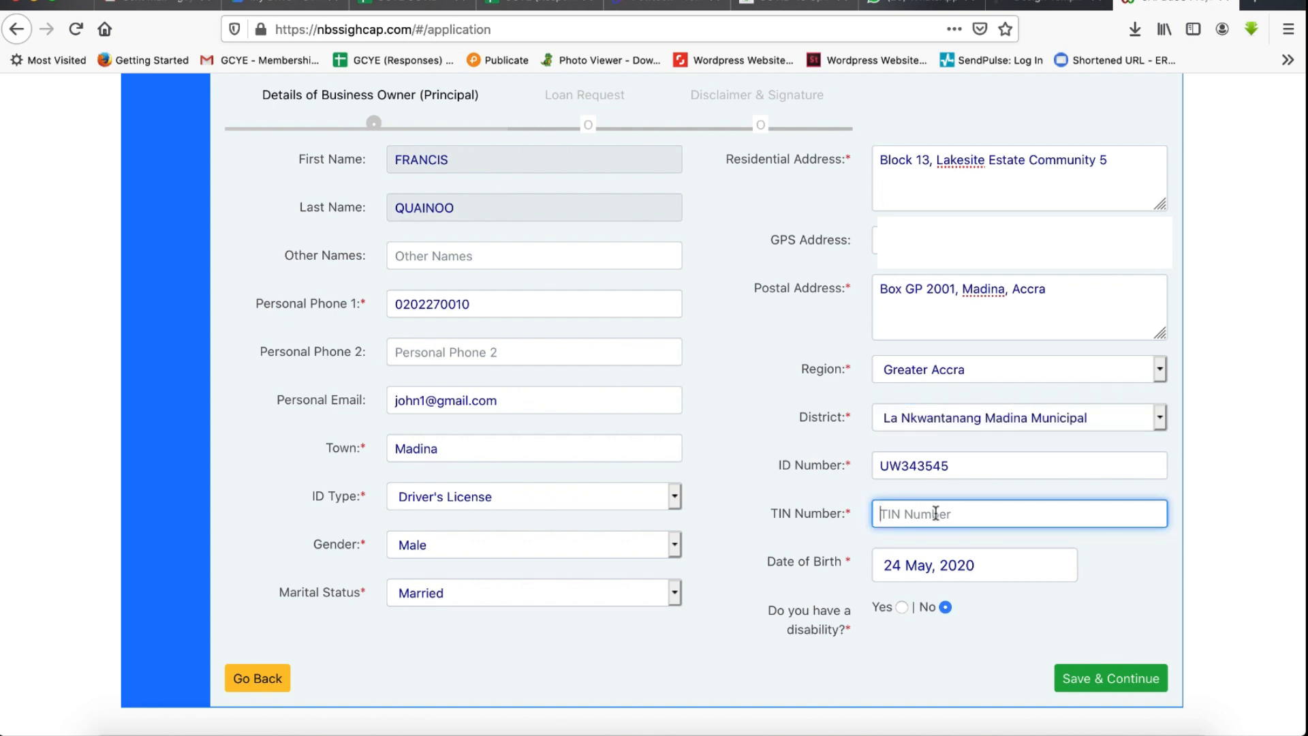
click(900, 551)
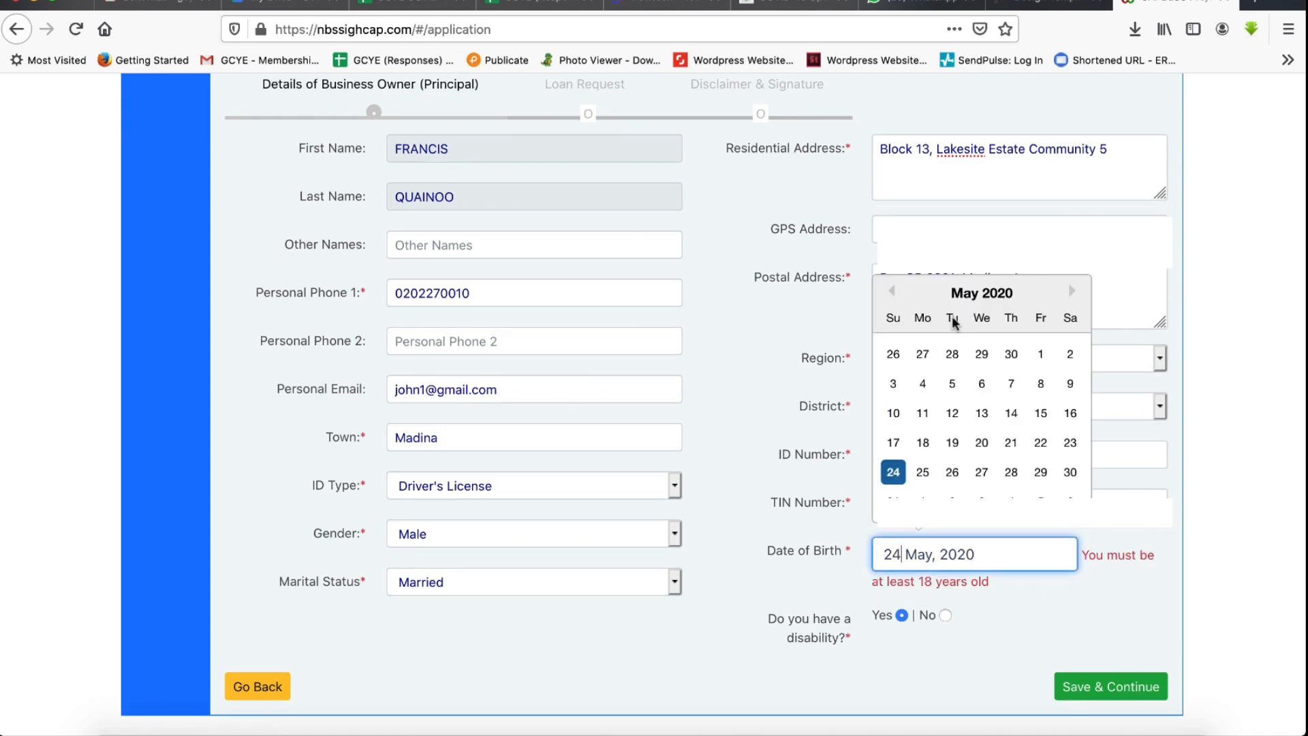
click(1040, 353)
click(967, 554)
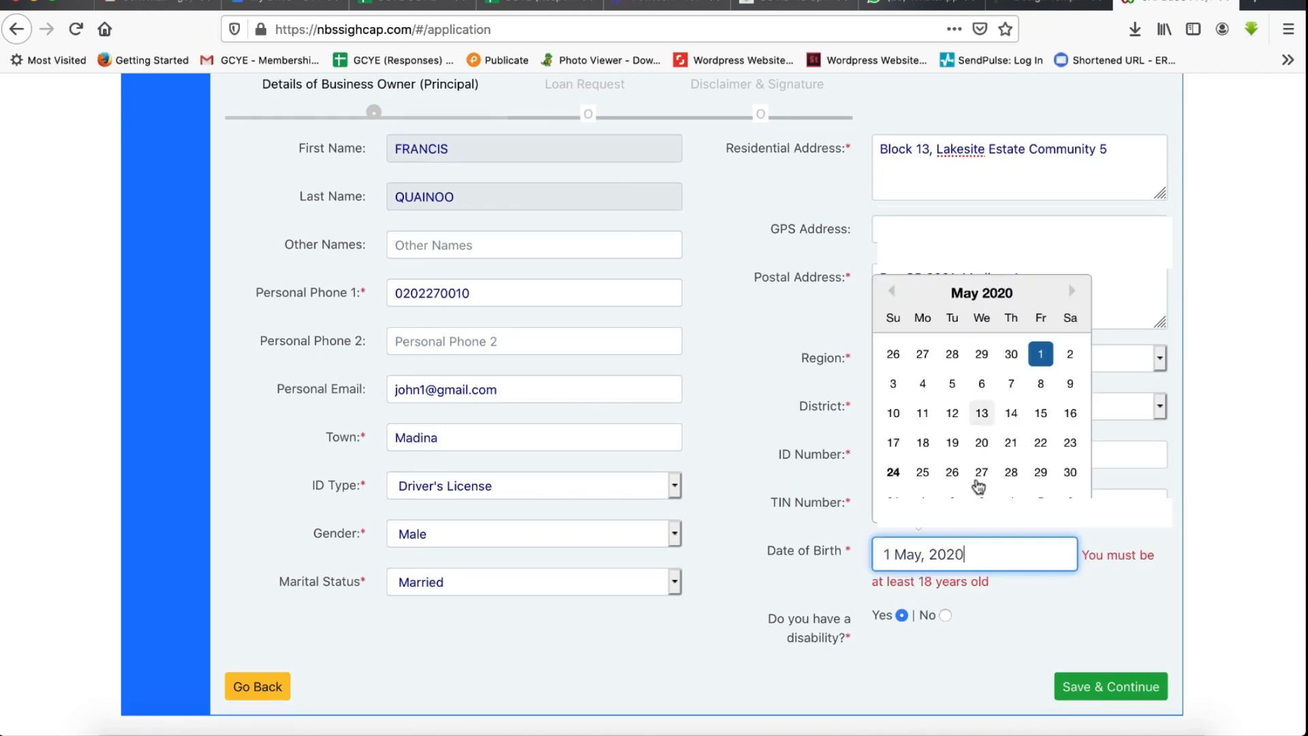
key(BackSpace)
key(BackSpace)
key(BackSpace)
key(BackSpace)
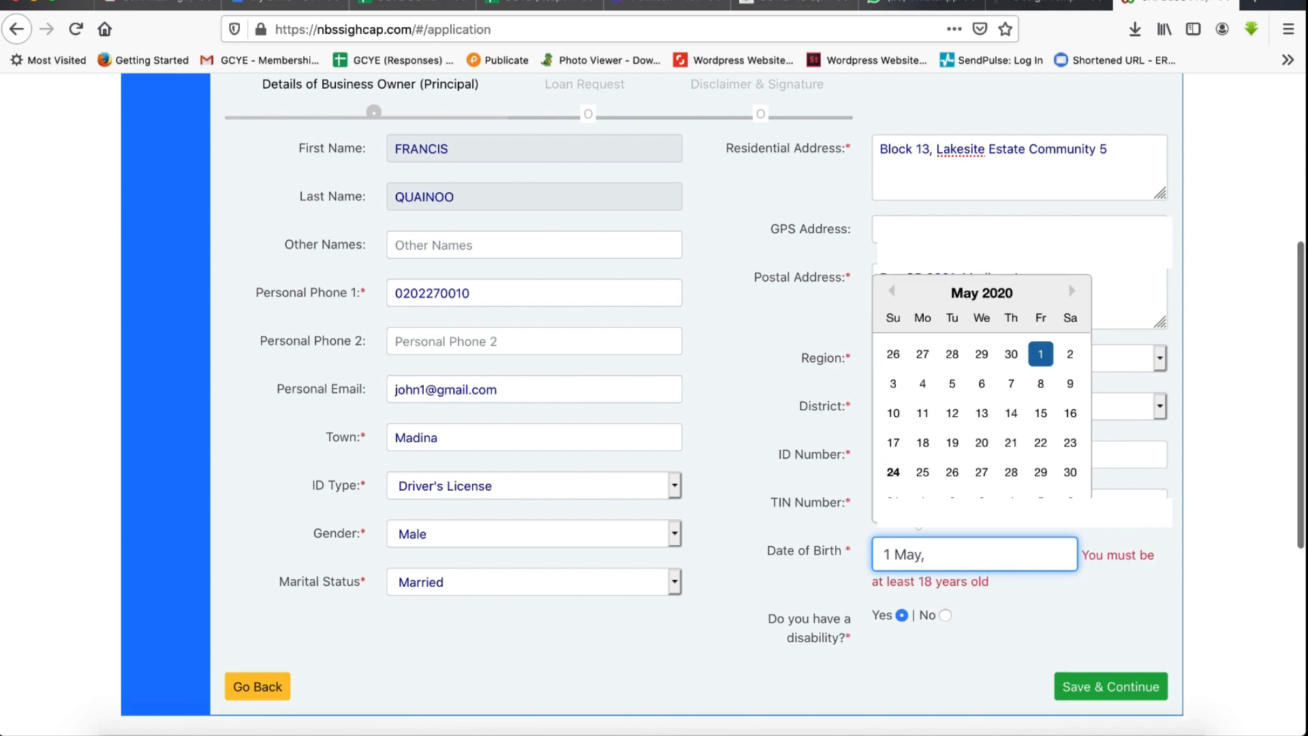
text(1980)
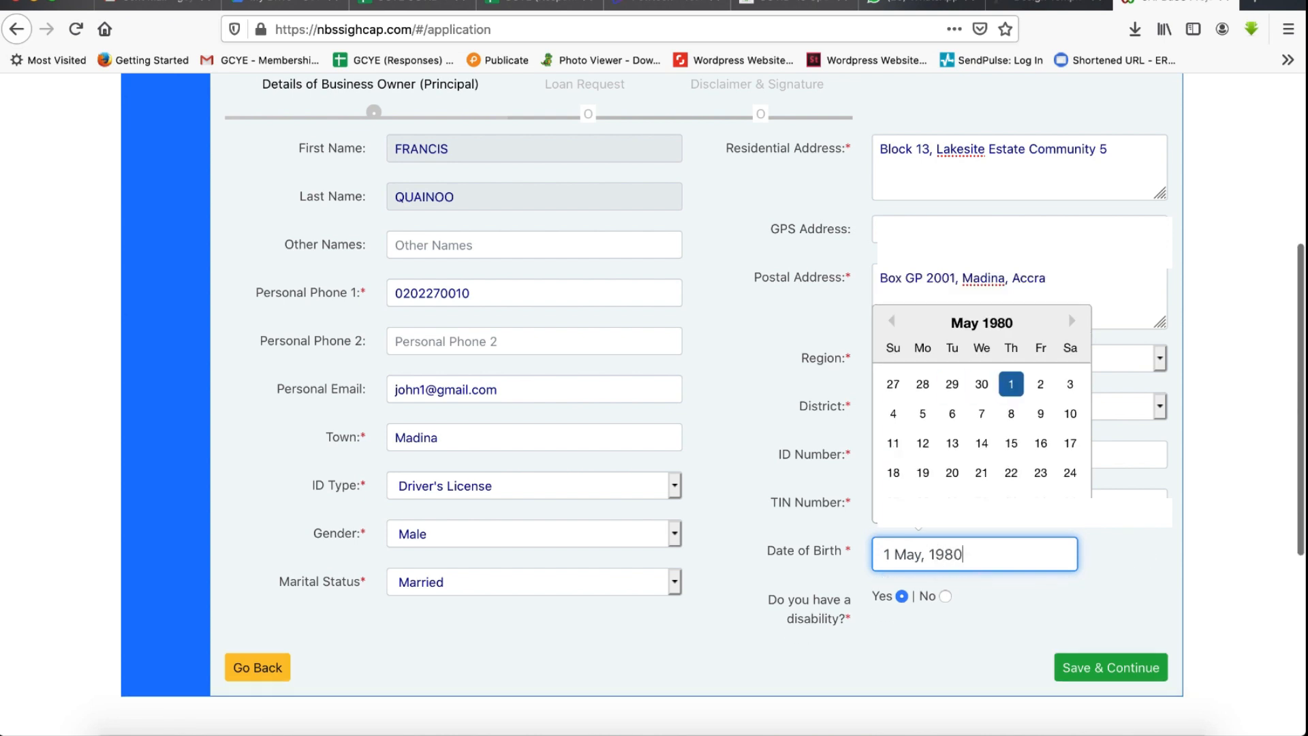
click(1011, 613)
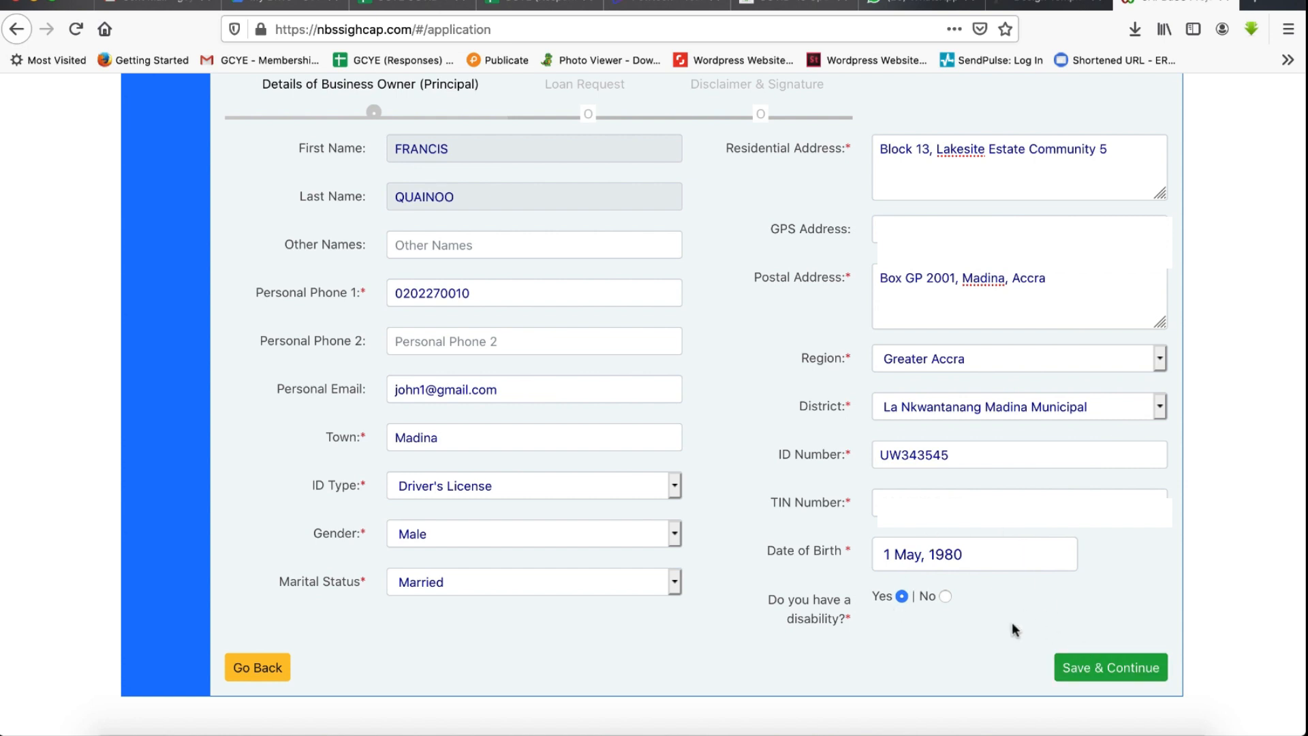
click(1096, 666)
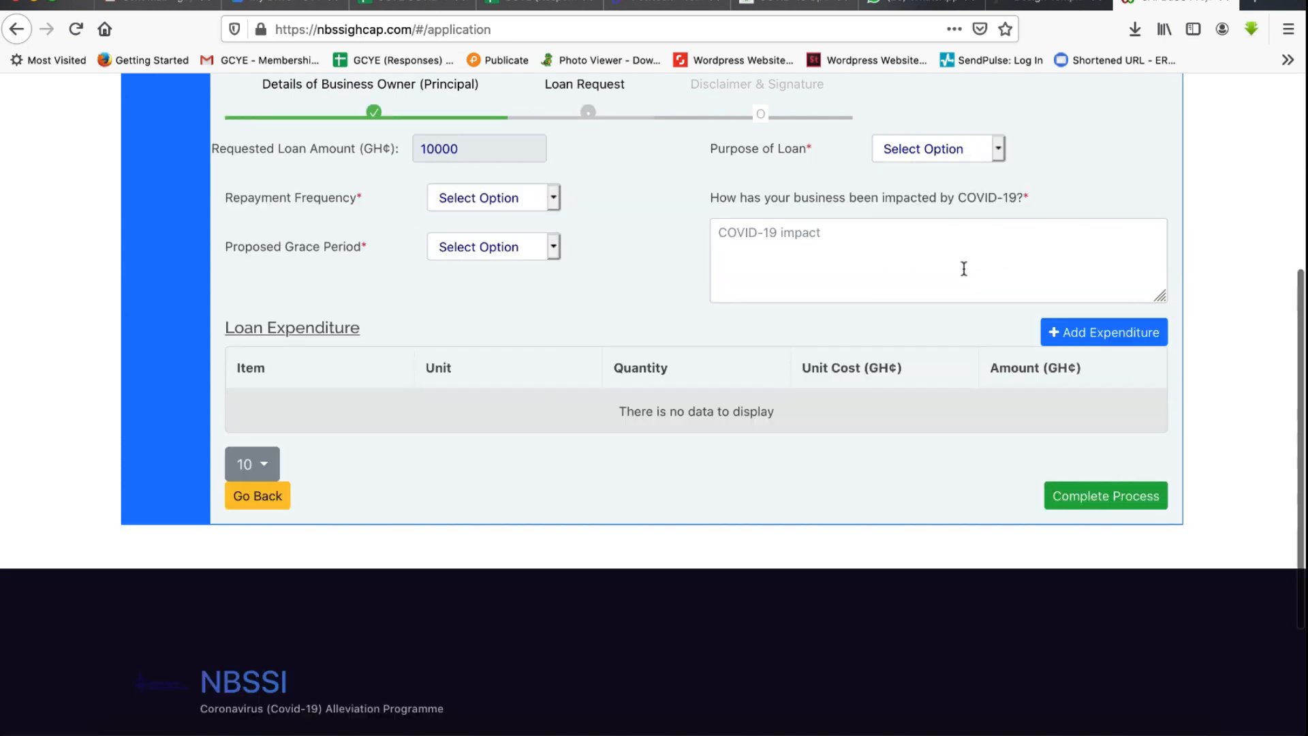
- Set the loan's repayment frequency to Monthly and the proposed grace period to 7 to 9 months
scroll(769, 286, up, 2)
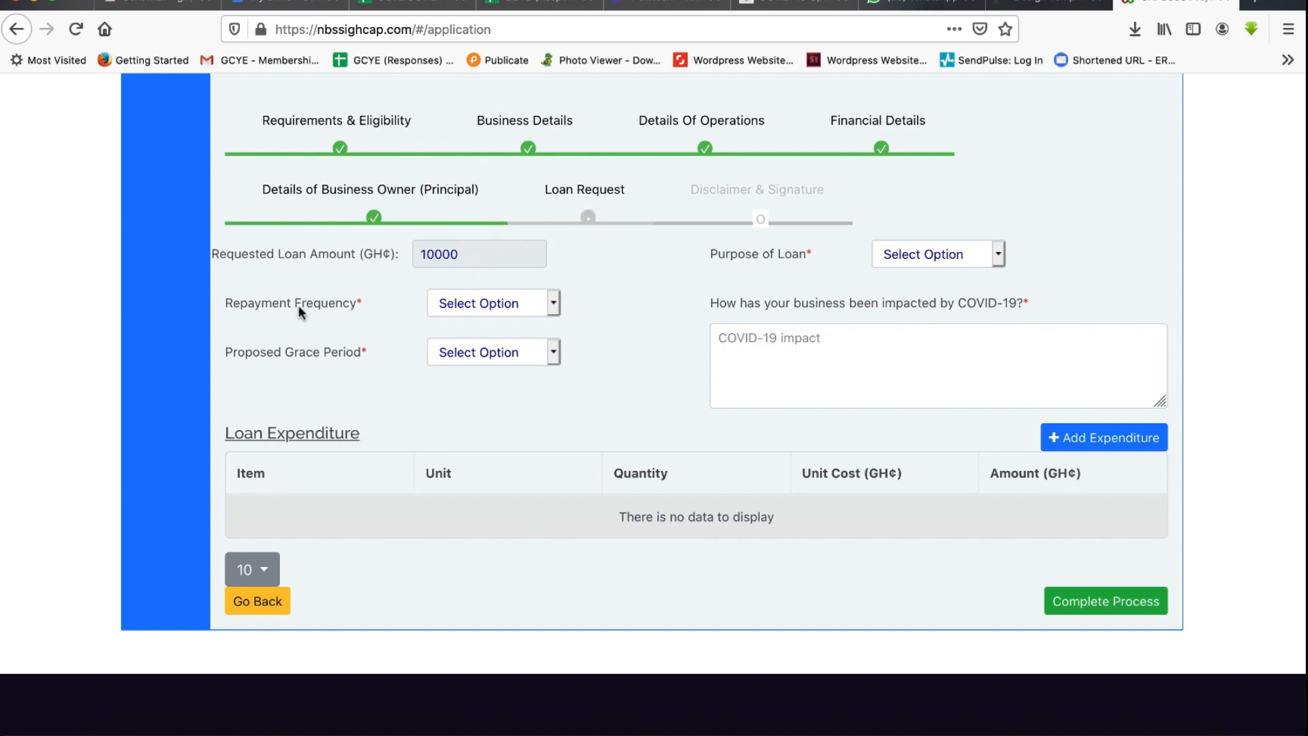
click(555, 305)
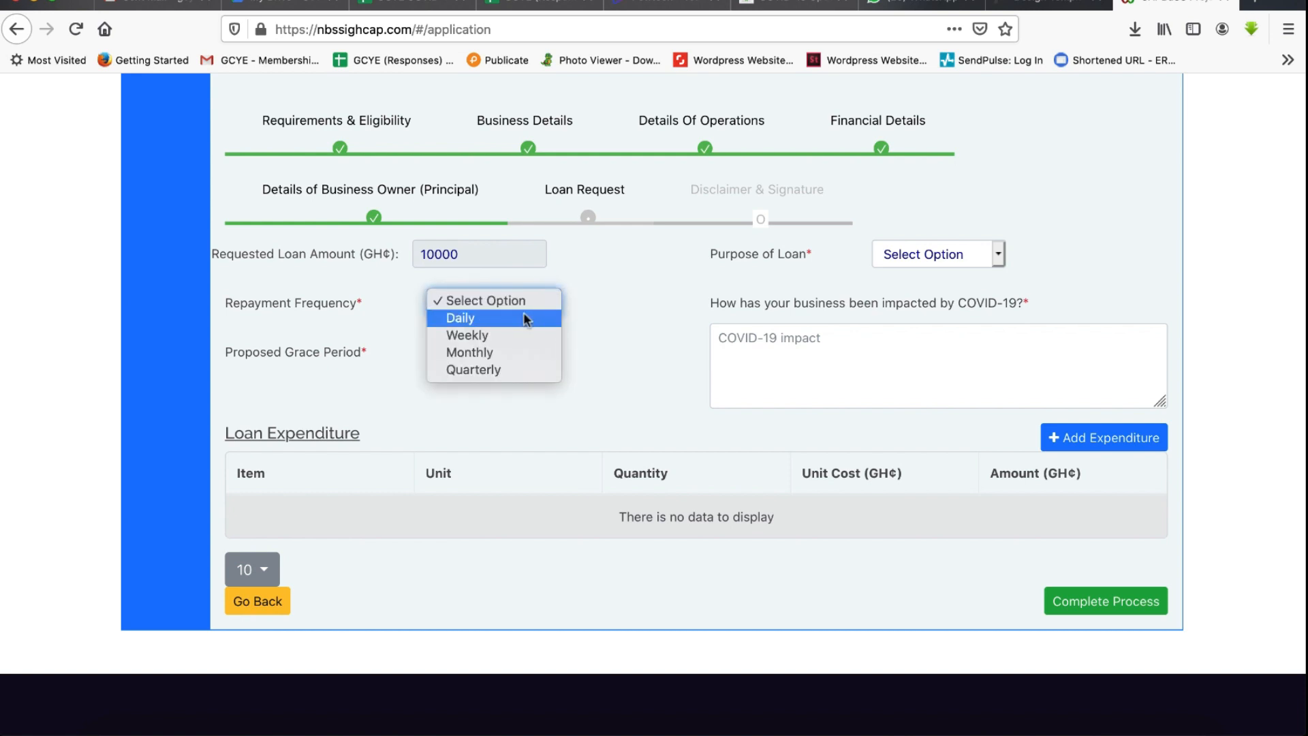
click(501, 334)
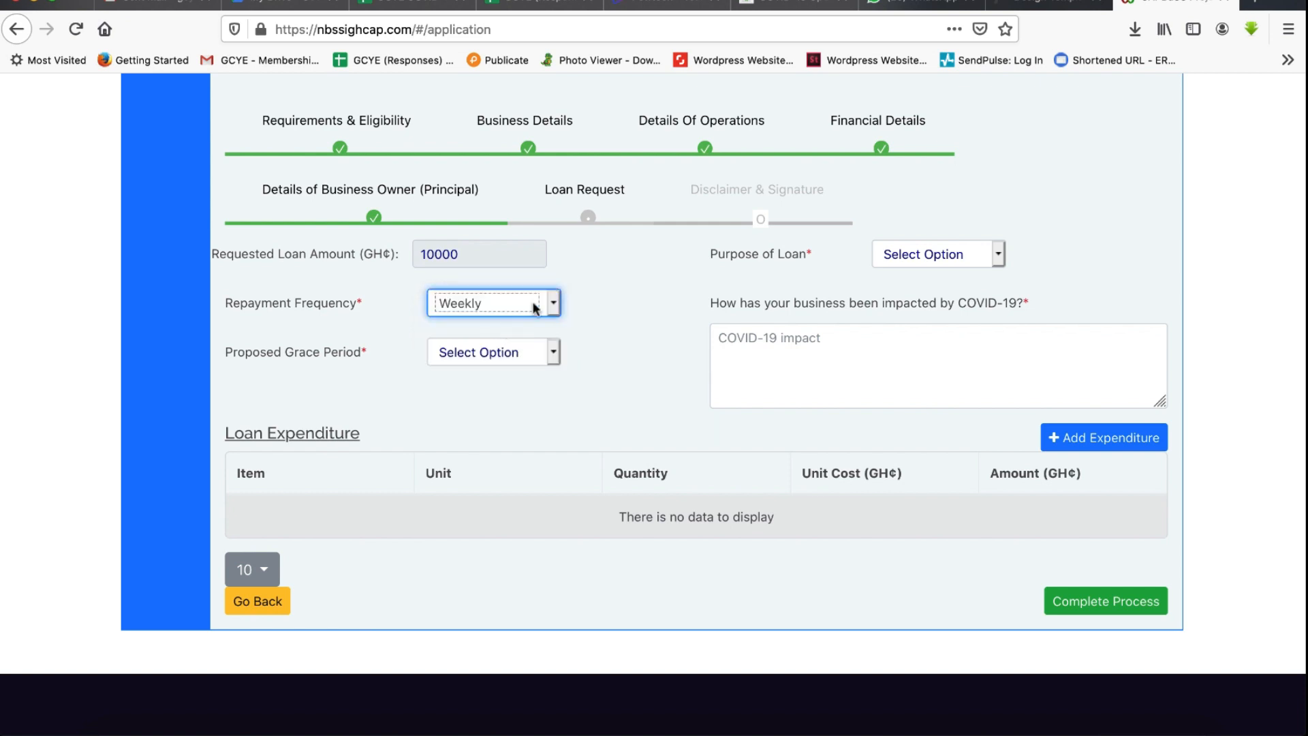
click(535, 308)
click(521, 320)
click(554, 351)
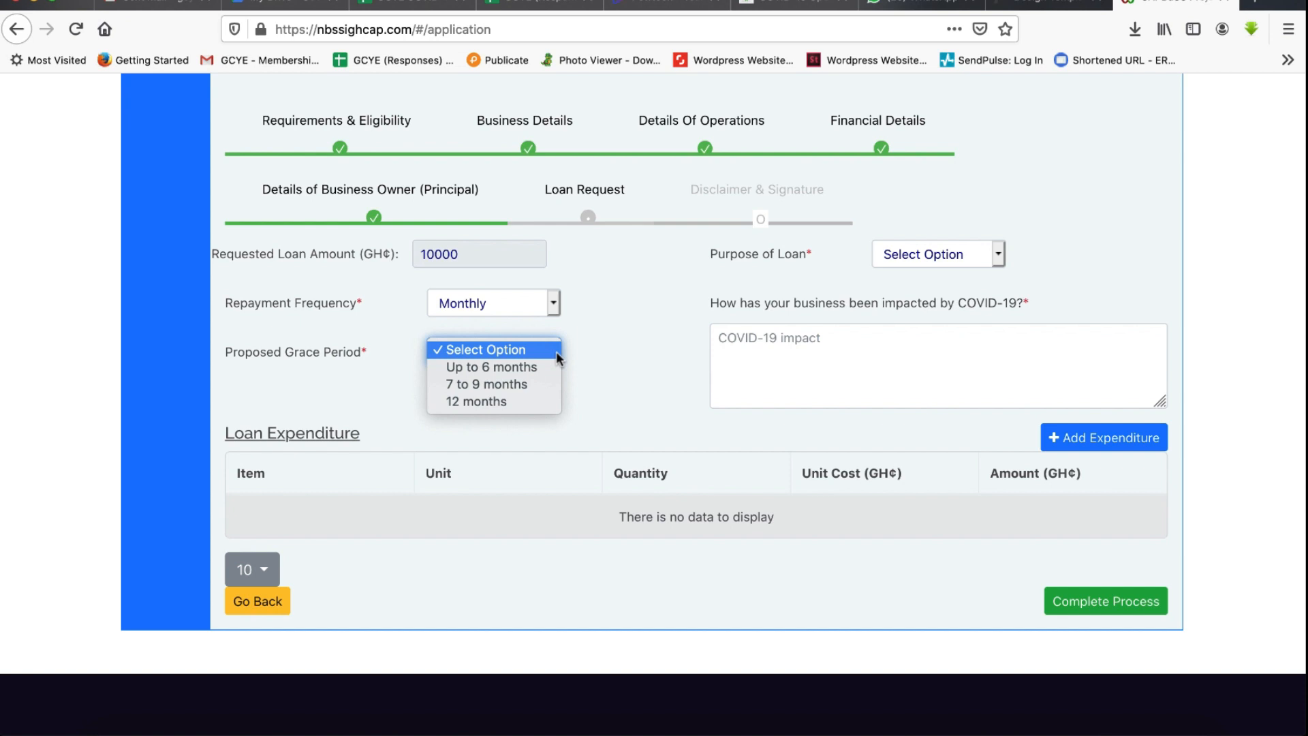
click(485, 385)
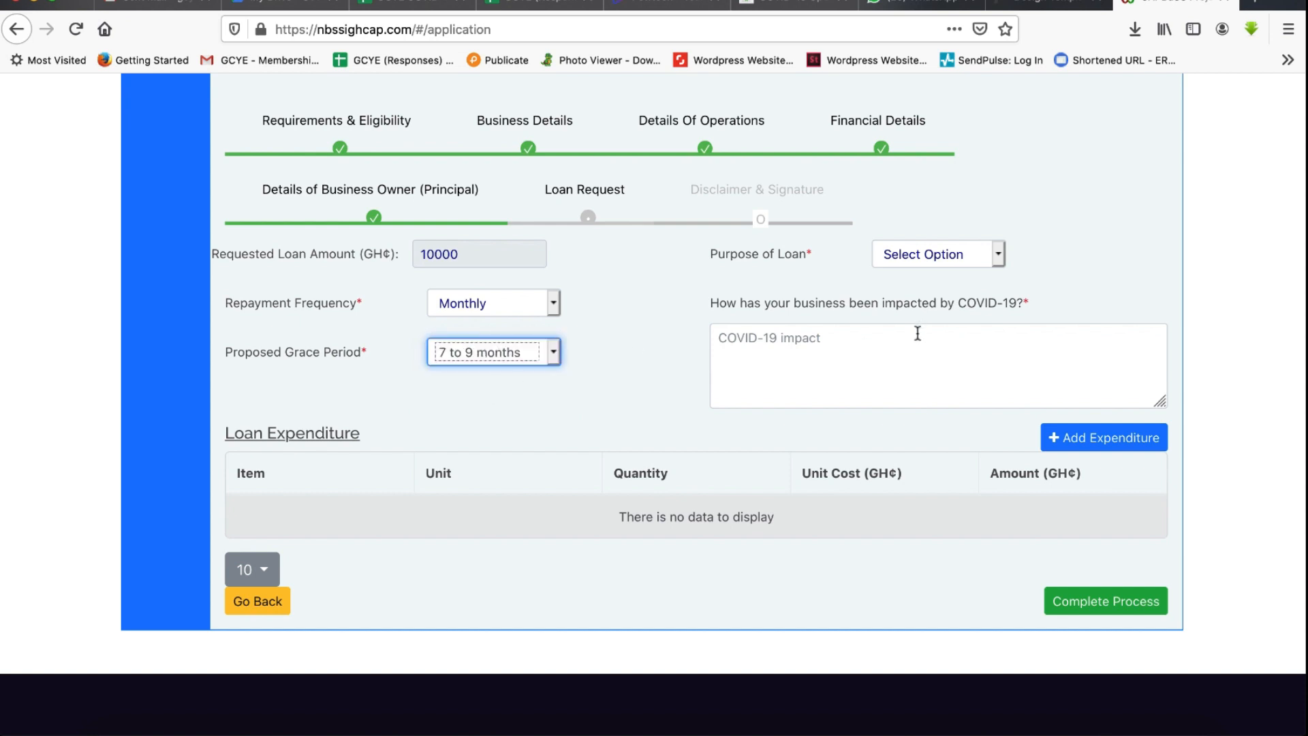
- Complete the loan request with Raw materials as the purpose and a pasted explanation of the COVID-19 impact
click(996, 256)
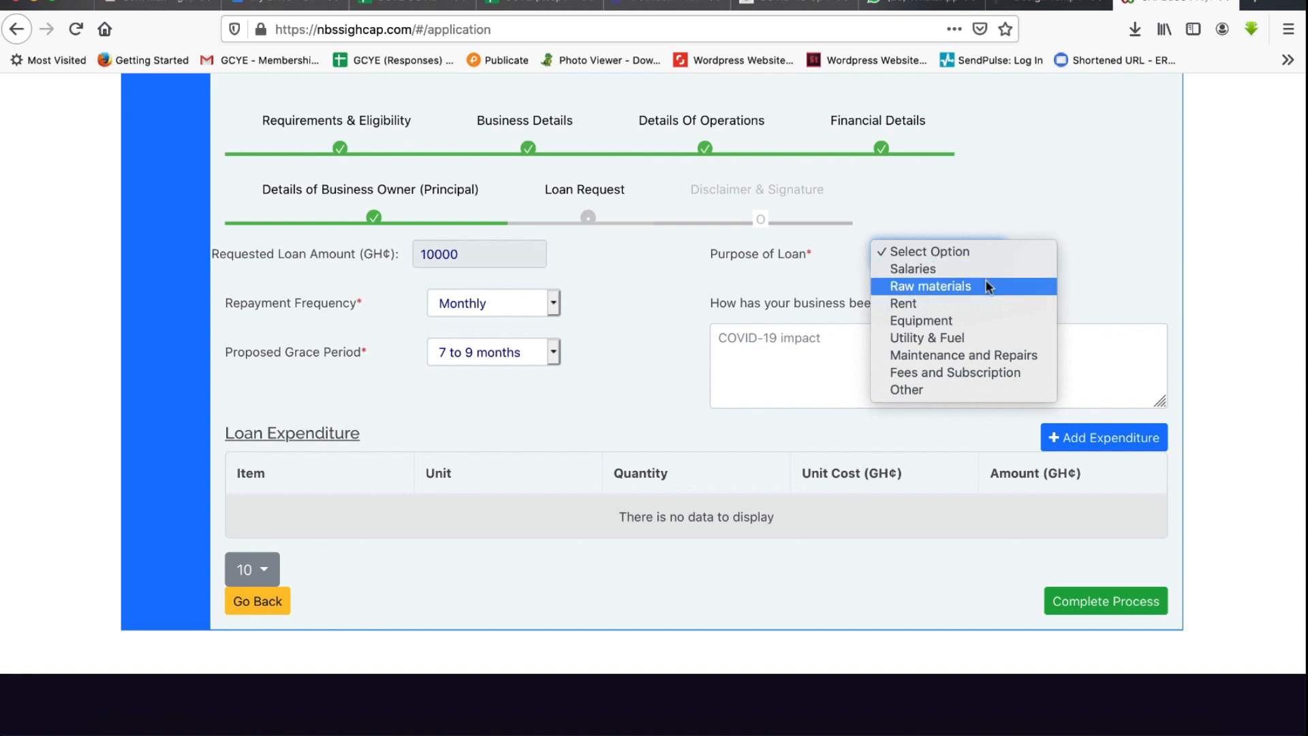
click(931, 286)
click(805, 351)
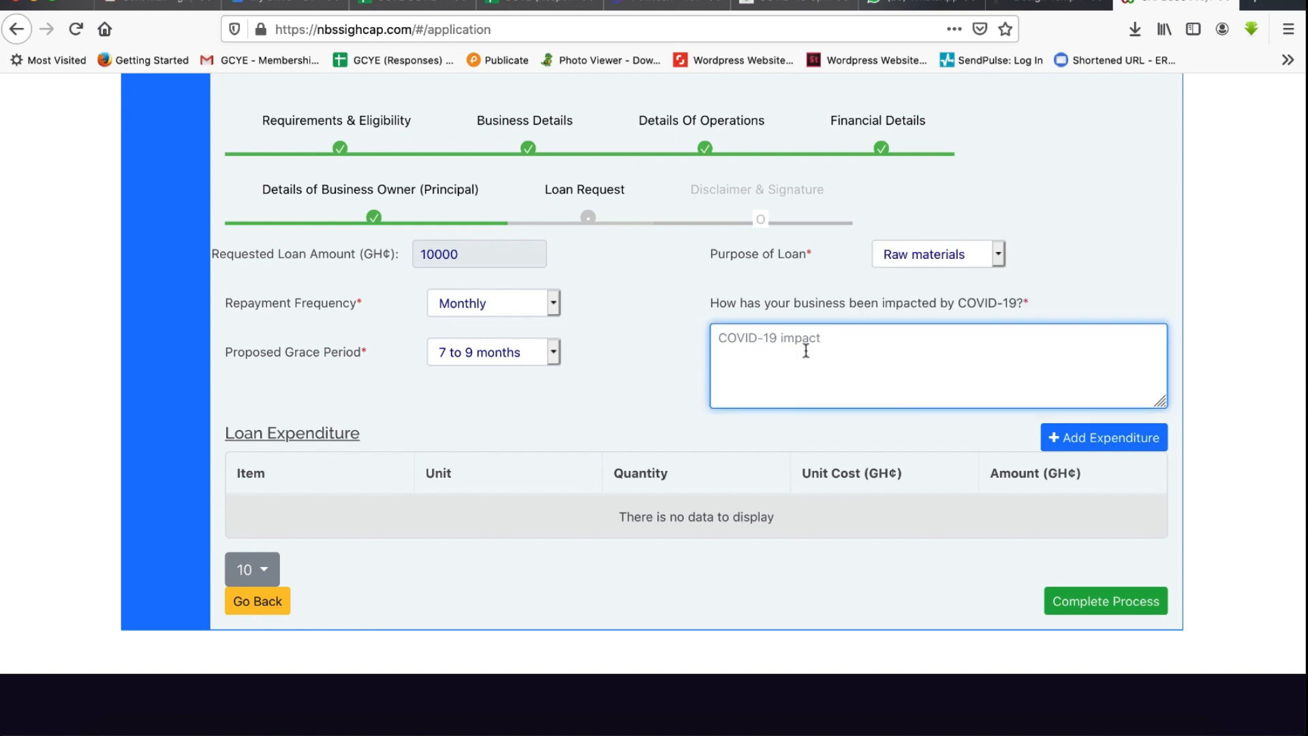
text(My client based are schools and since schools are closed down, my revenue have been affected and i can buy the raw materials needed to operate my business)
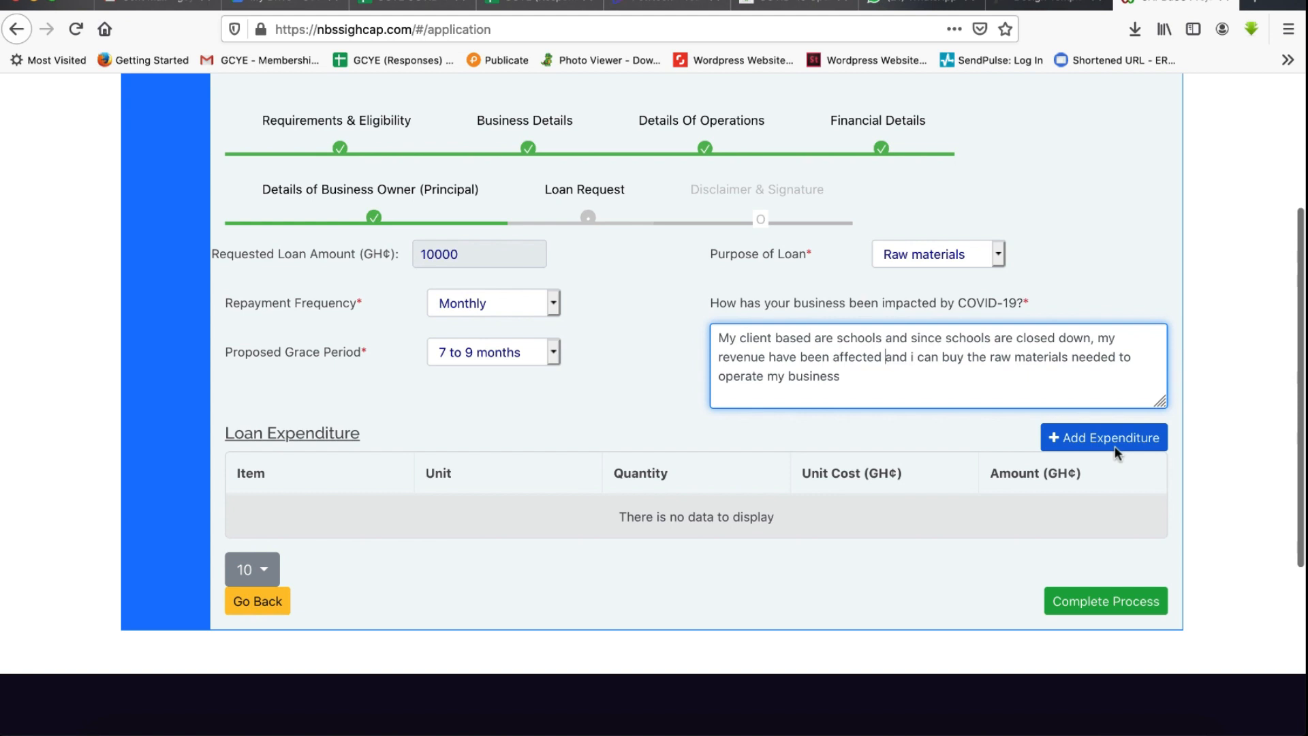
click(1113, 605)
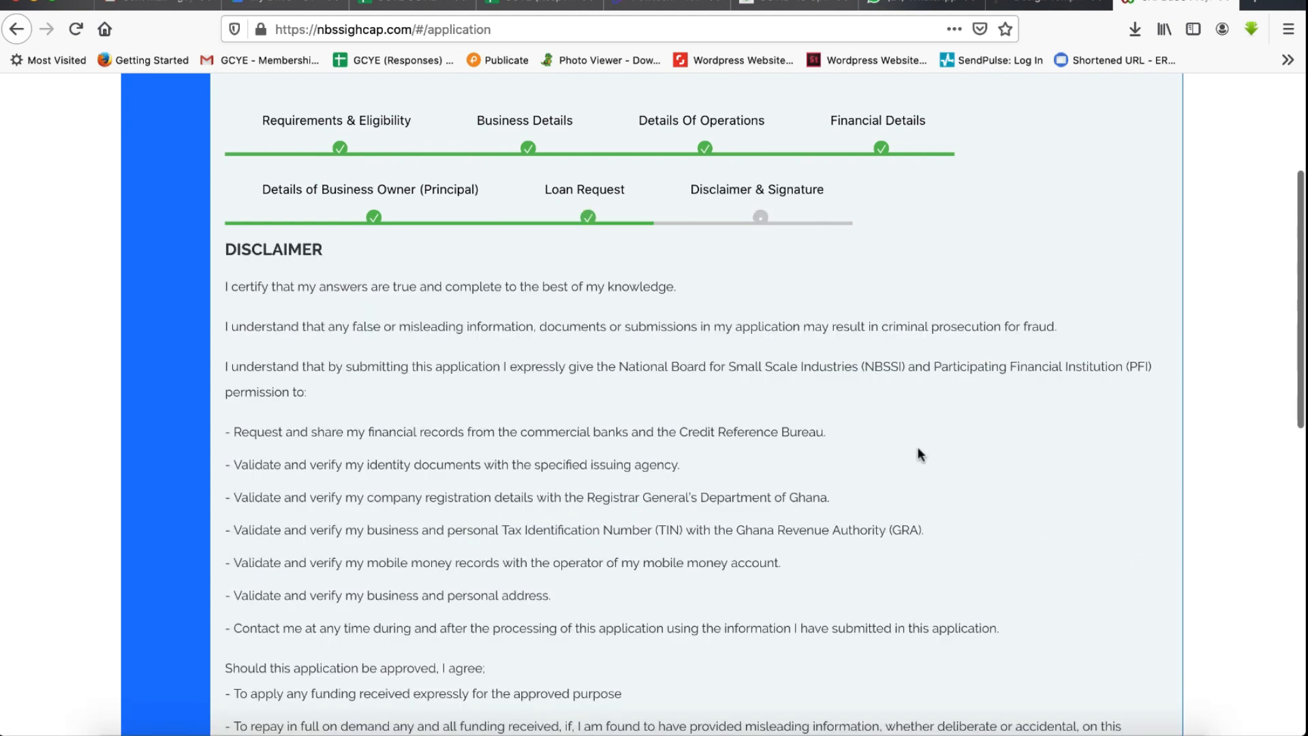
- Accept the disclaimer by ticking Confirm and submit the application
scroll(916, 448, down, 5)
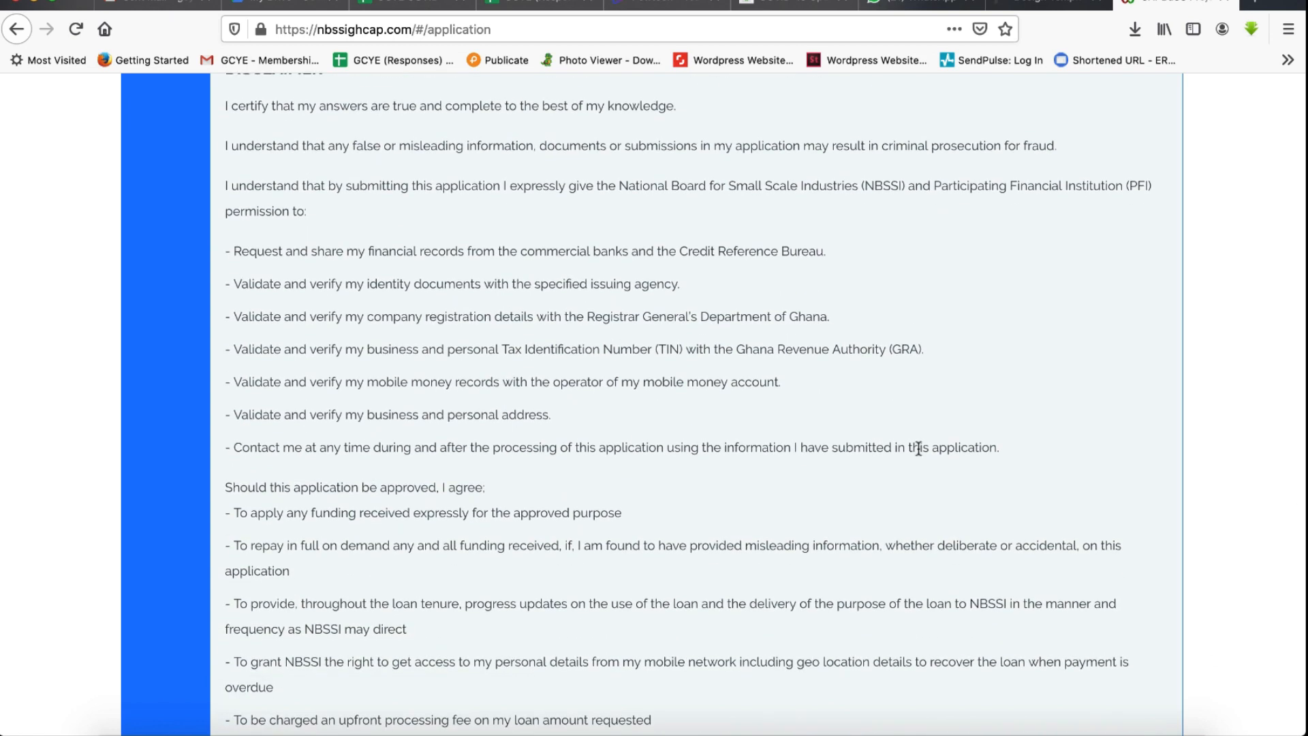
scroll(918, 447, down, 3)
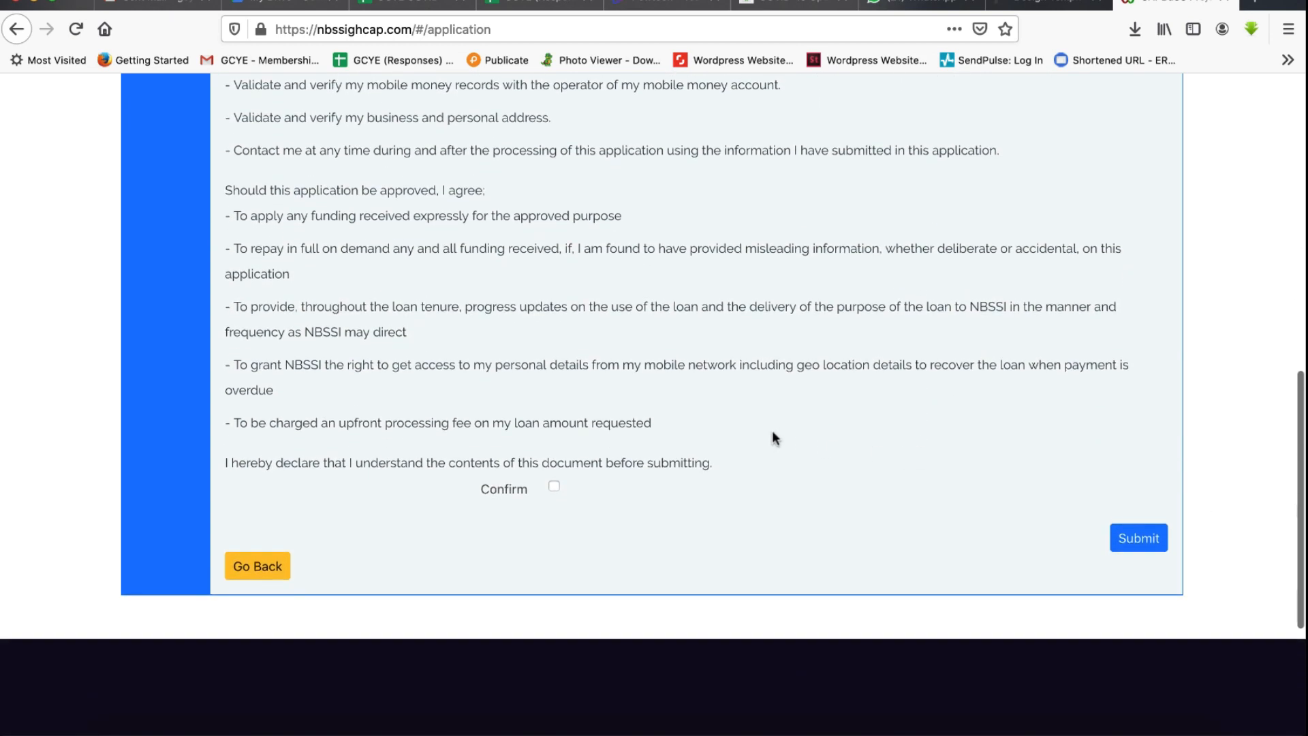
scroll(733, 409, up, 5)
scroll(733, 409, down, 4)
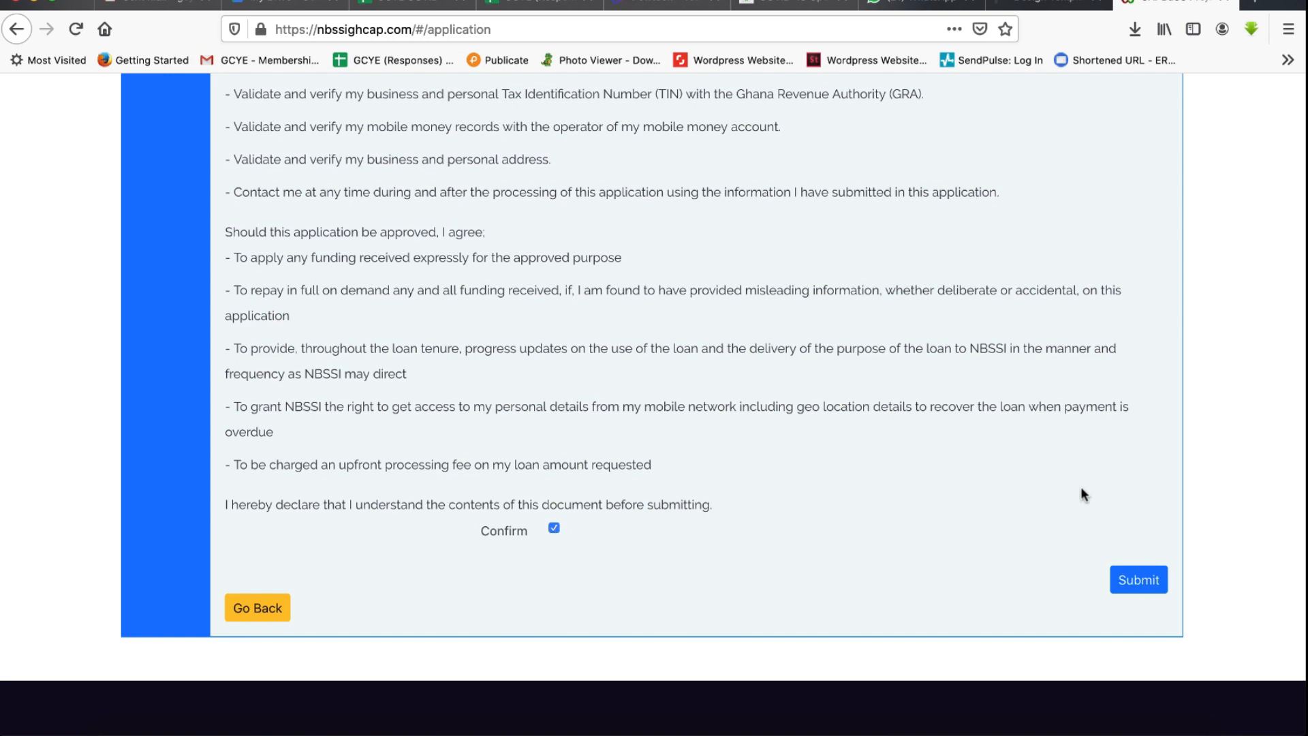
scroll(1103, 511, up, 1)
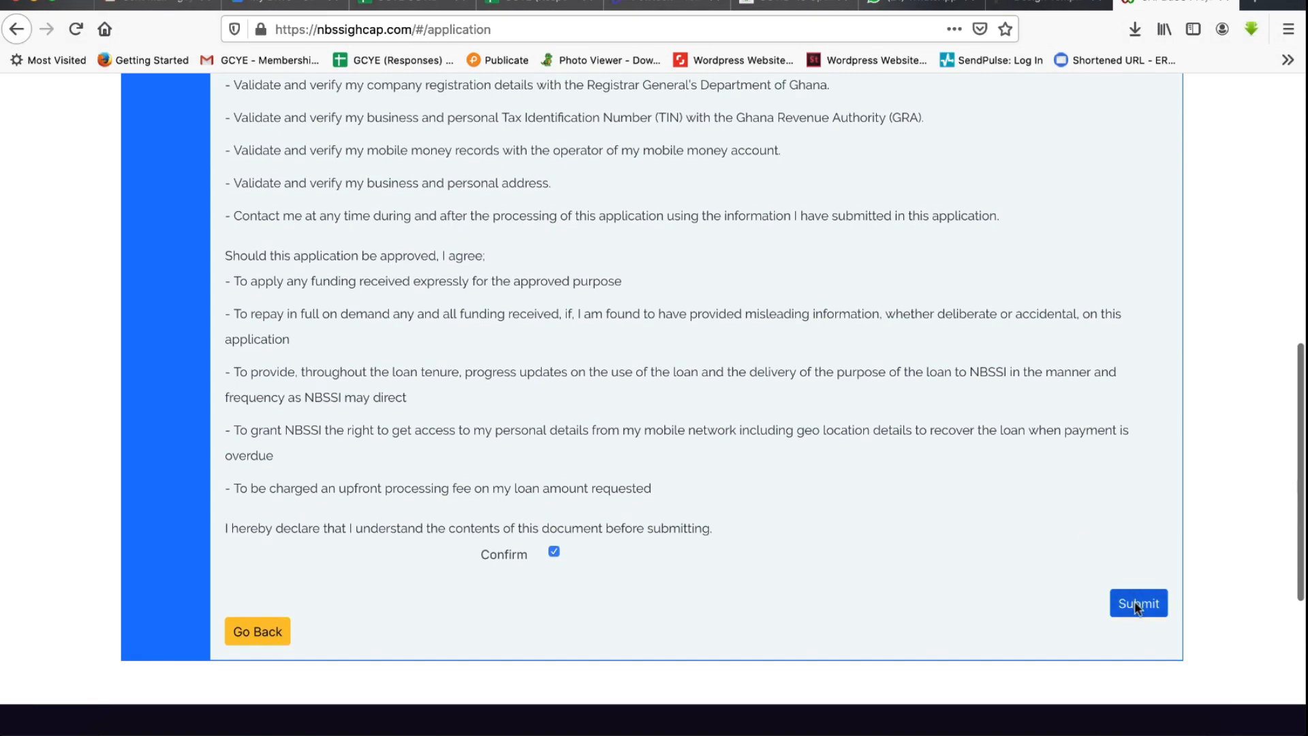
click(1134, 602)
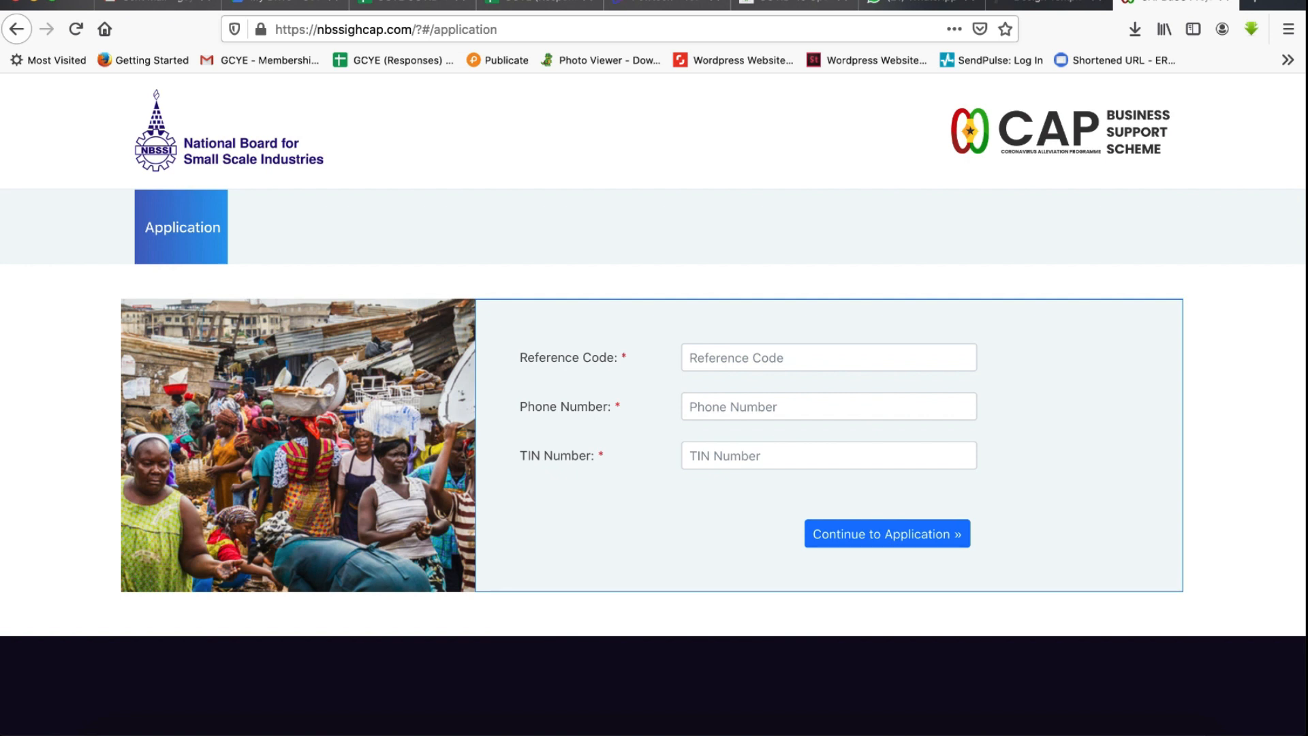
click(740, 0)
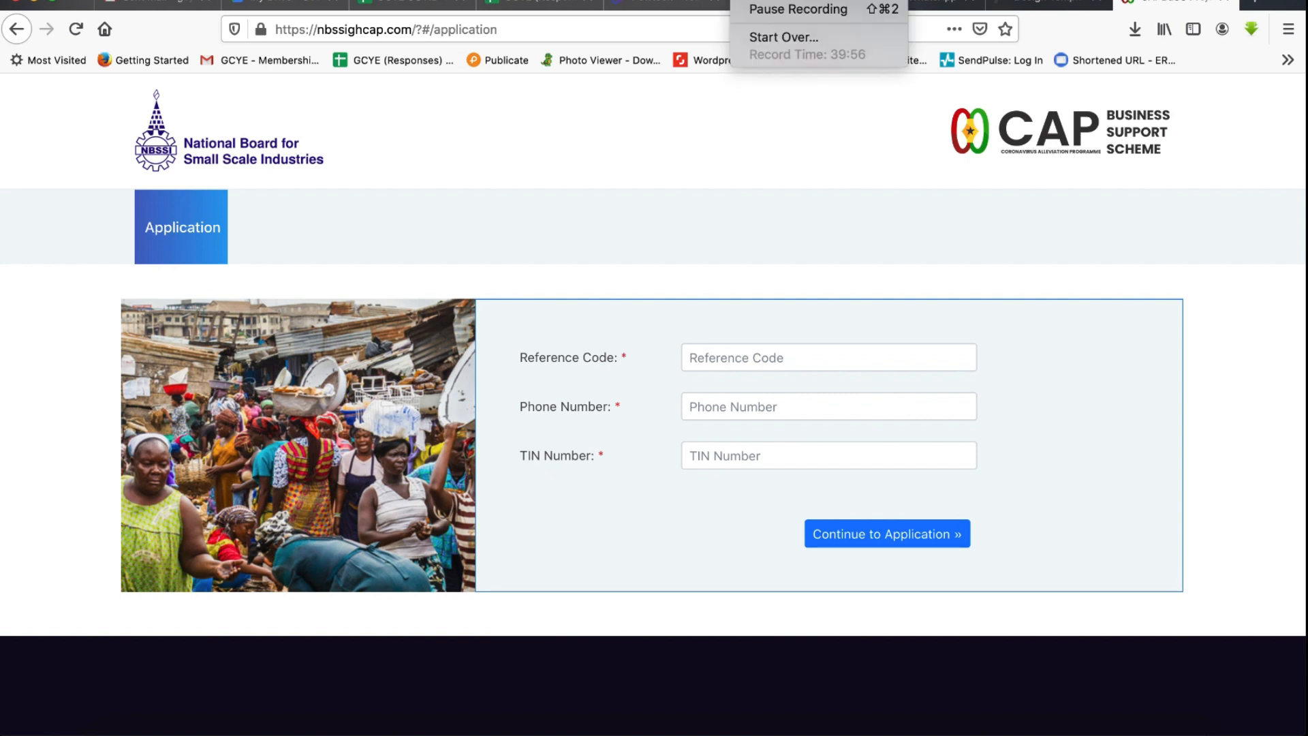